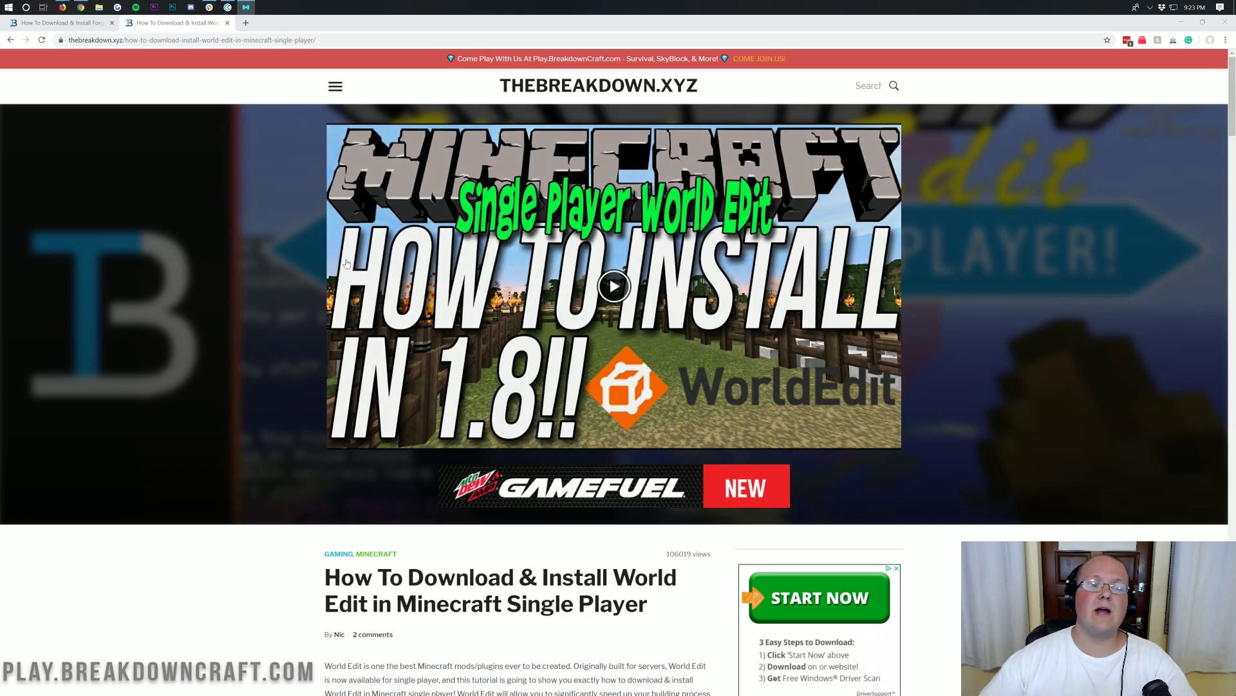
- Reorder the browser tabs so the World Edit article comes before the Forge article
drag(155, 24, 40, 24)
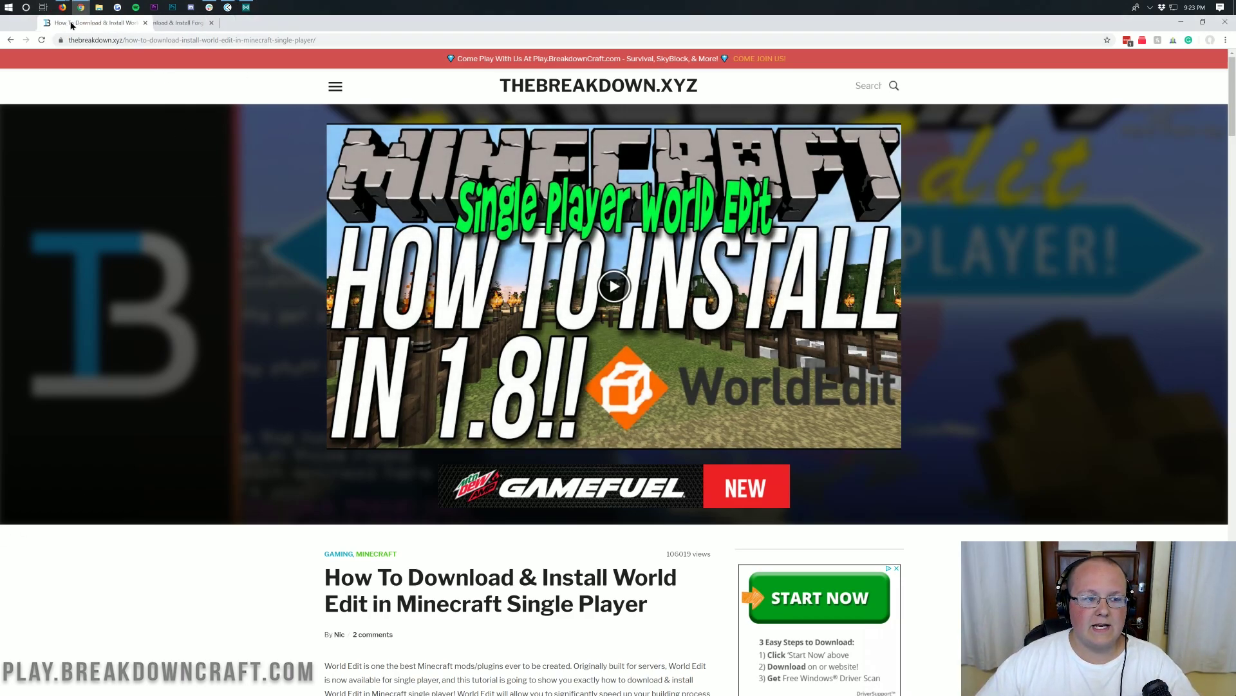
scroll(713, 207, down, 3)
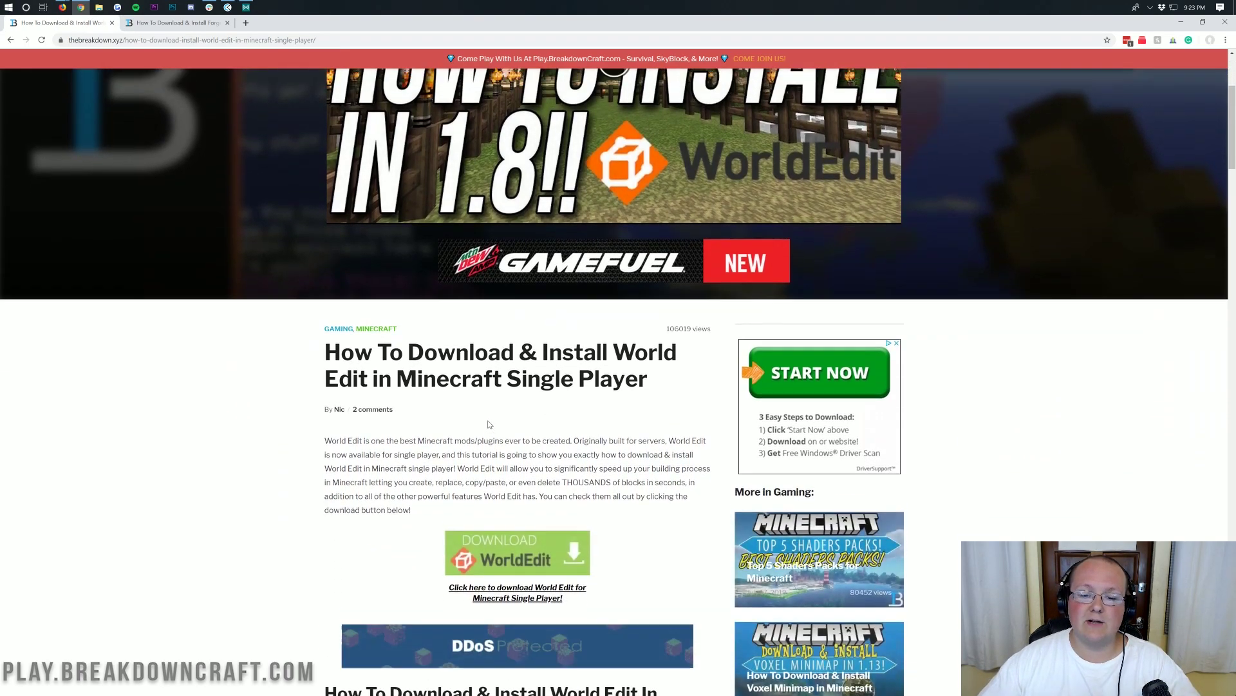
scroll(485, 497, up, 3)
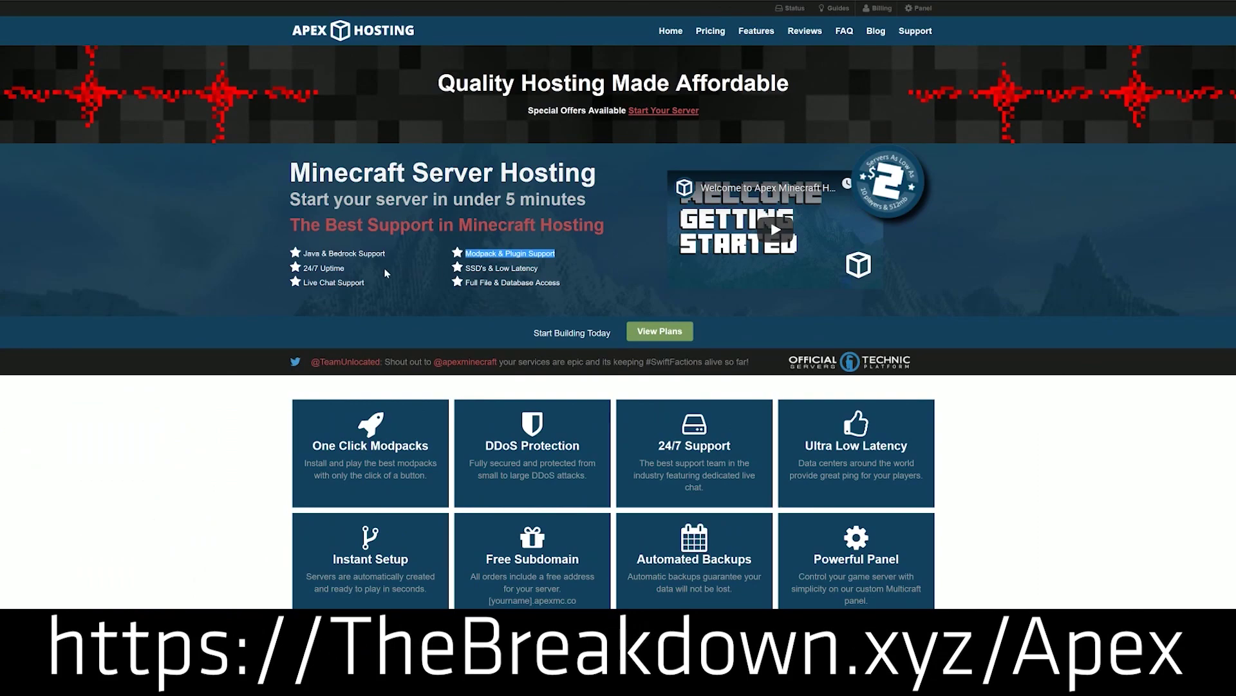
- Look over the Apex Hosting page, highlighting 24/7 Uptime, 24/7 Support and One Click Modpacks, and examine its server locations and testimonials
drag(366, 268, 308, 265)
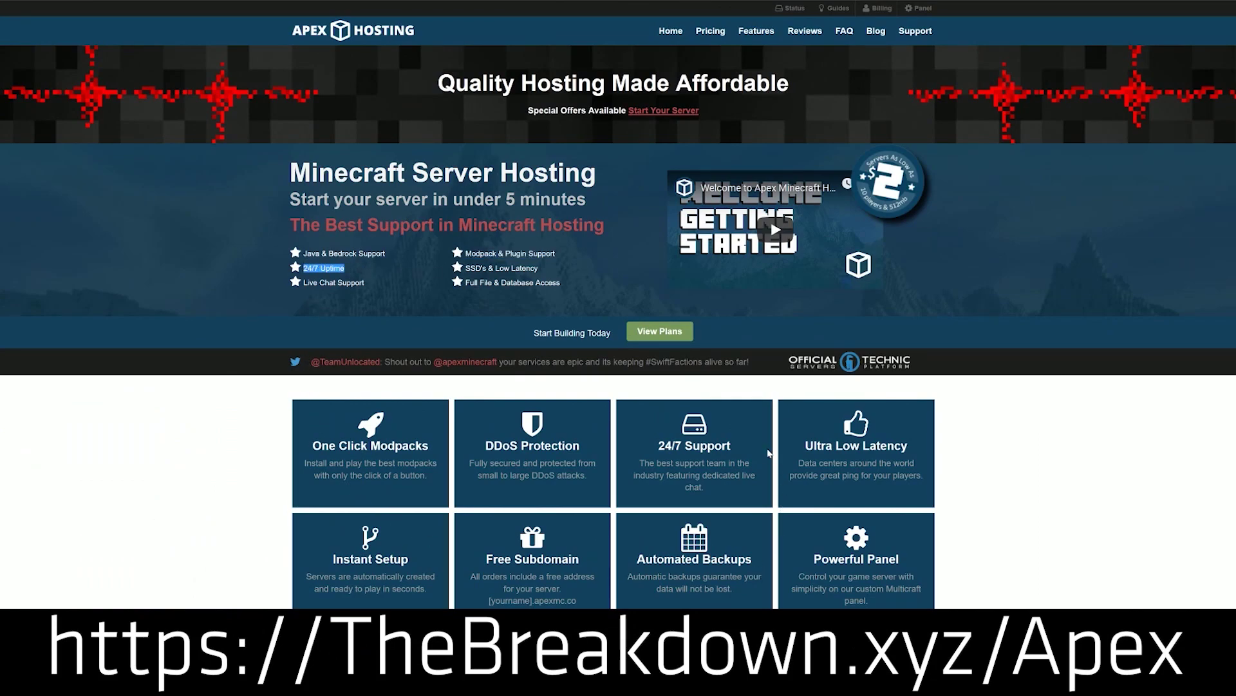
drag(740, 446, 656, 447)
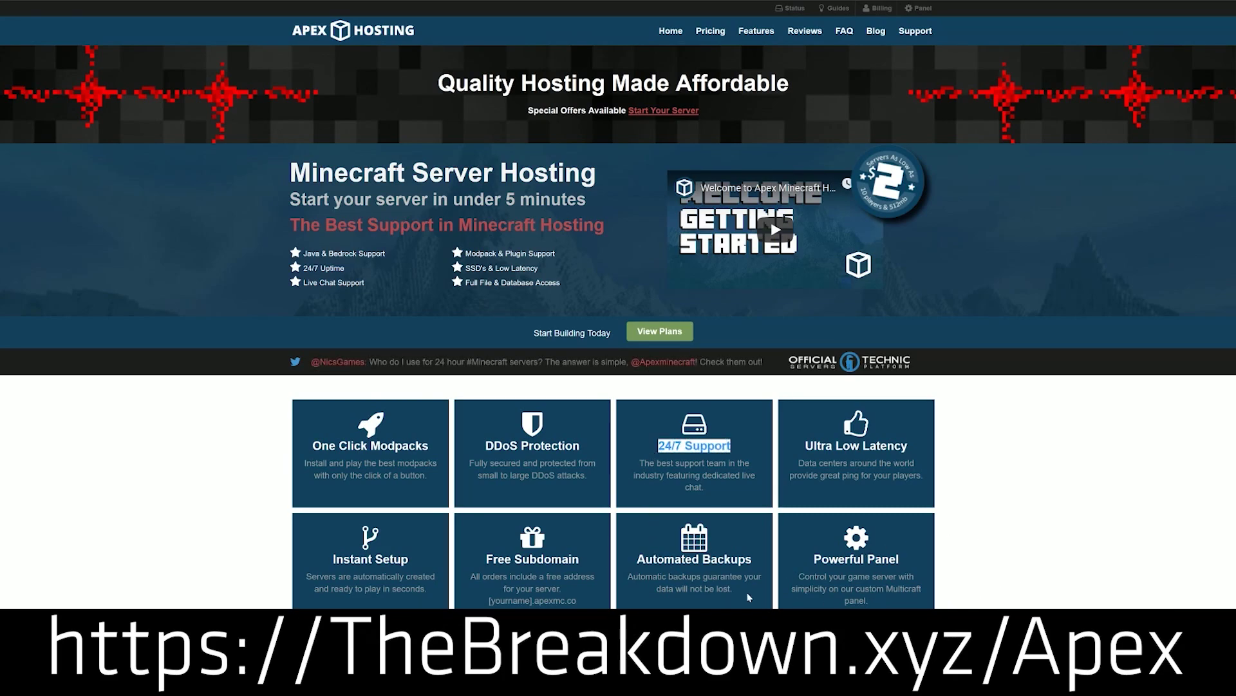
drag(289, 459, 430, 449)
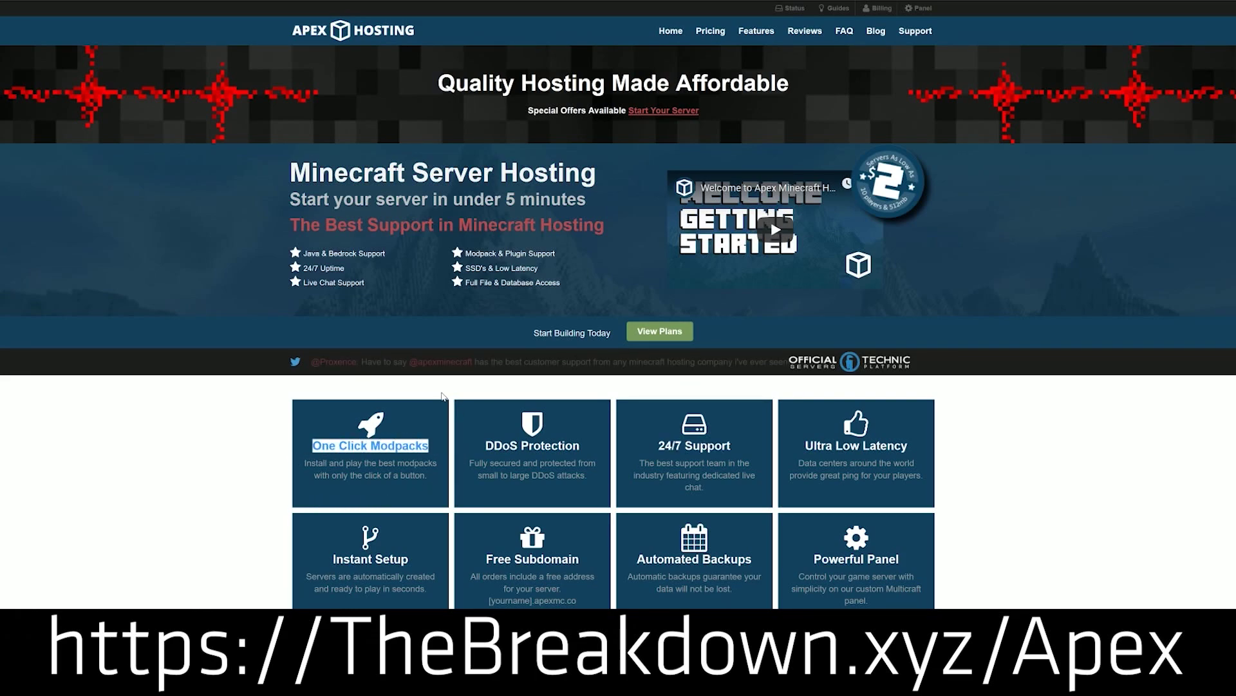
scroll(270, 484, down, 3)
scroll(240, 481, down, 5)
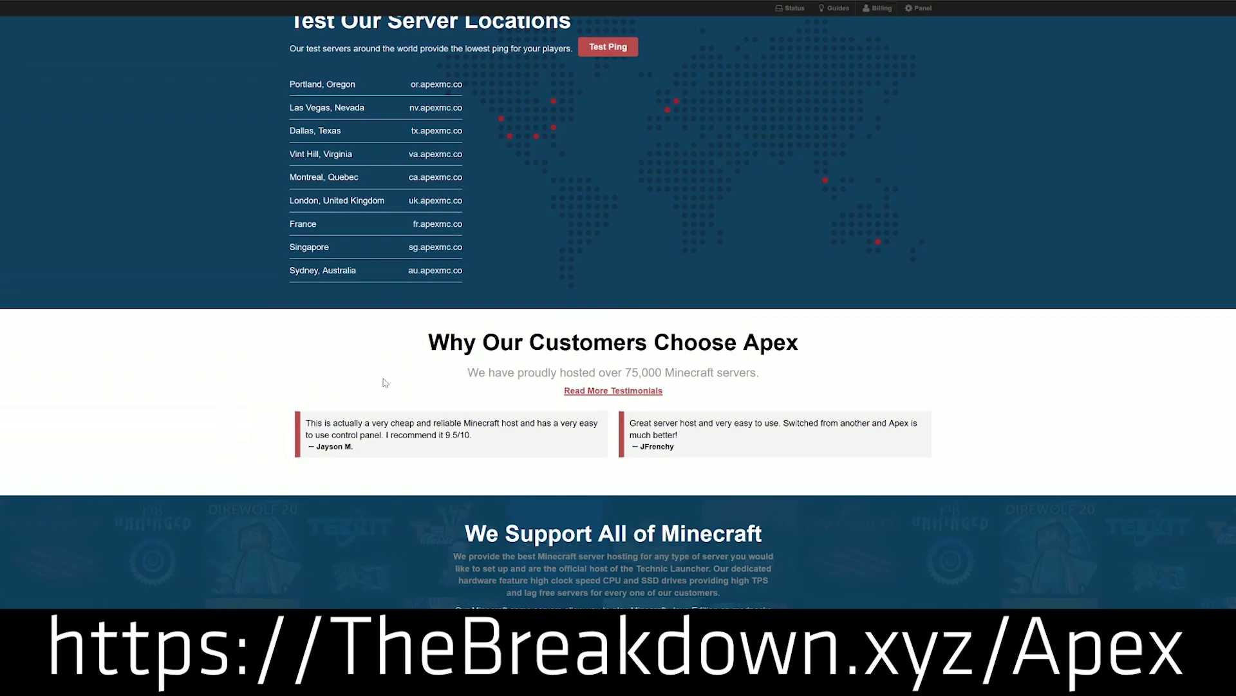
scroll(901, 547, down, 1)
scroll(901, 547, down, 3)
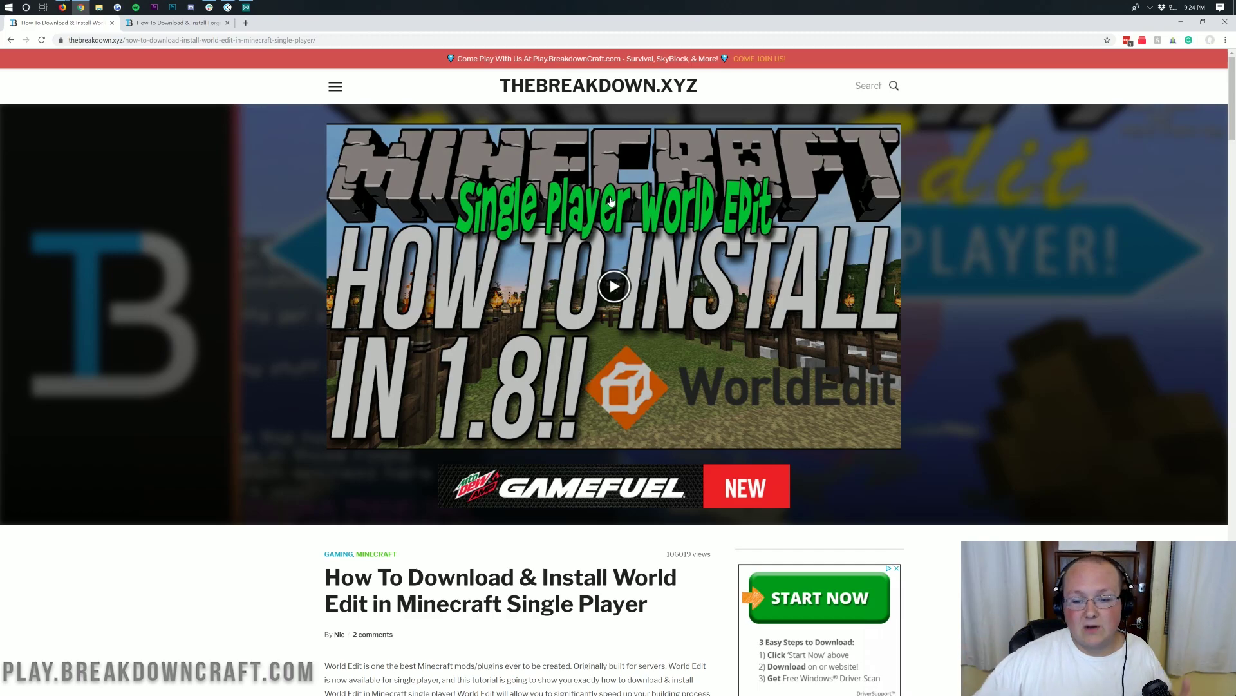
- Open the WorldEdit project page on CurseForge through the download link in the World Edit article
scroll(612, 202, down, 1)
scroll(487, 311, up, 1)
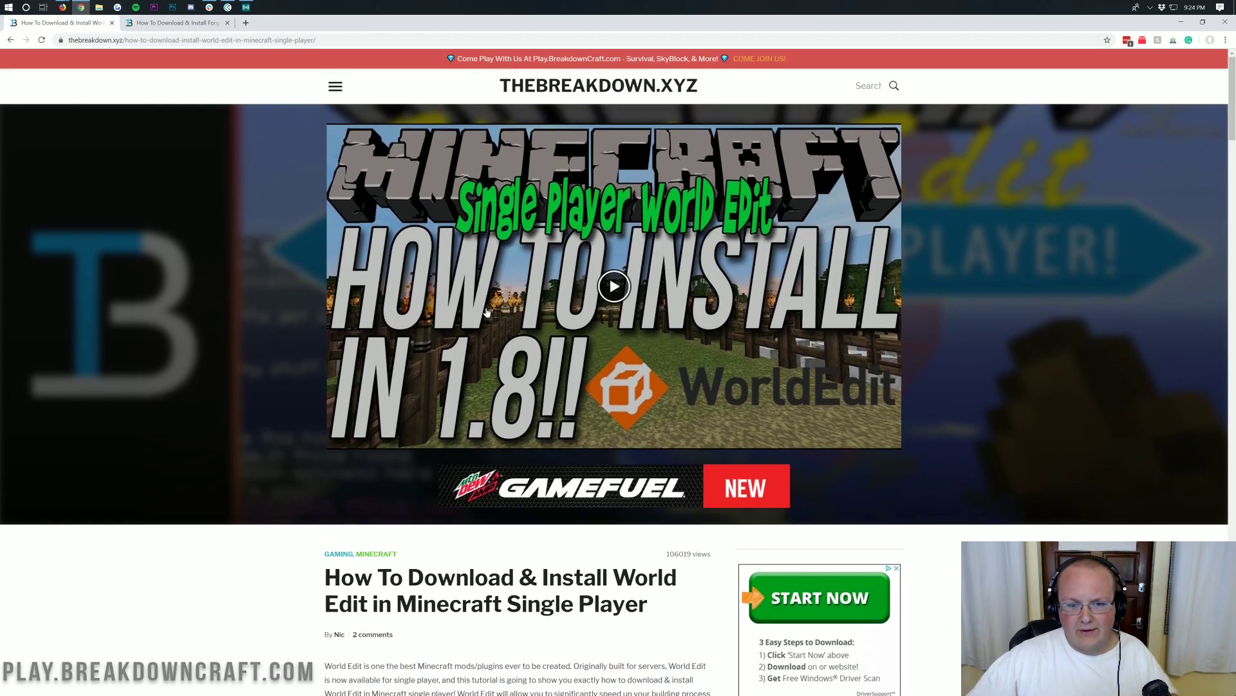
scroll(466, 349, down, 20)
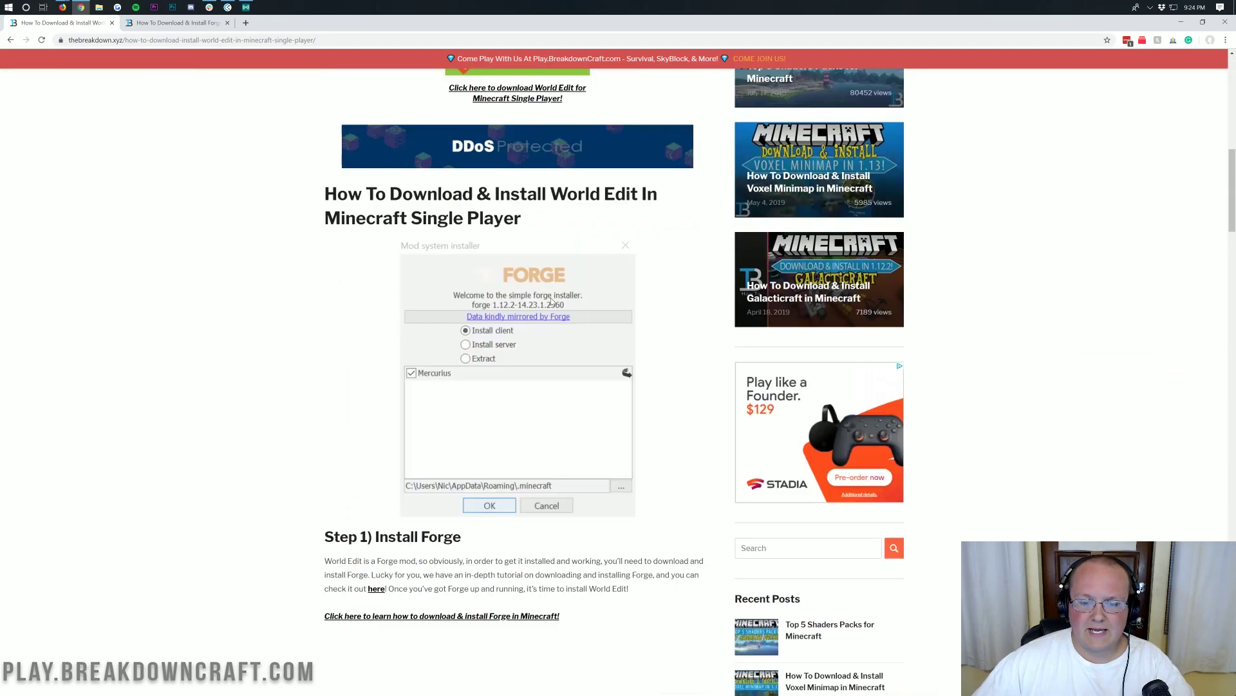
scroll(501, 232, down, 2)
scroll(500, 232, up, 8)
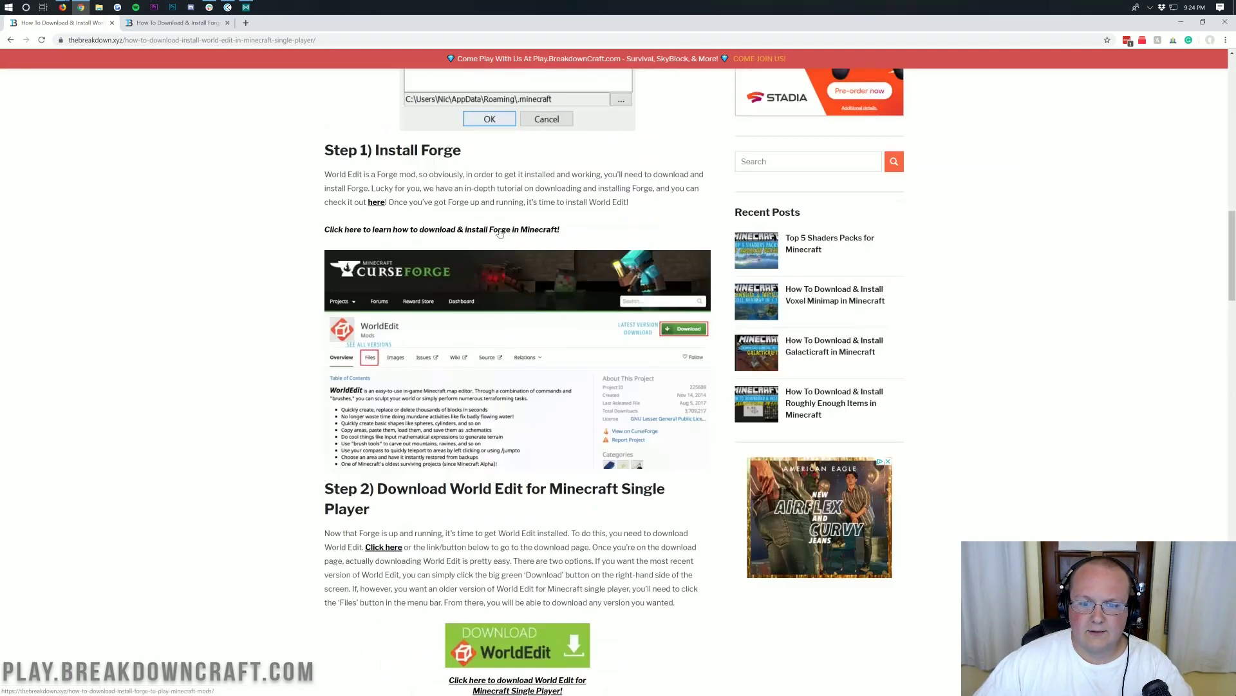
scroll(500, 232, down, 6)
scroll(500, 232, up, 20)
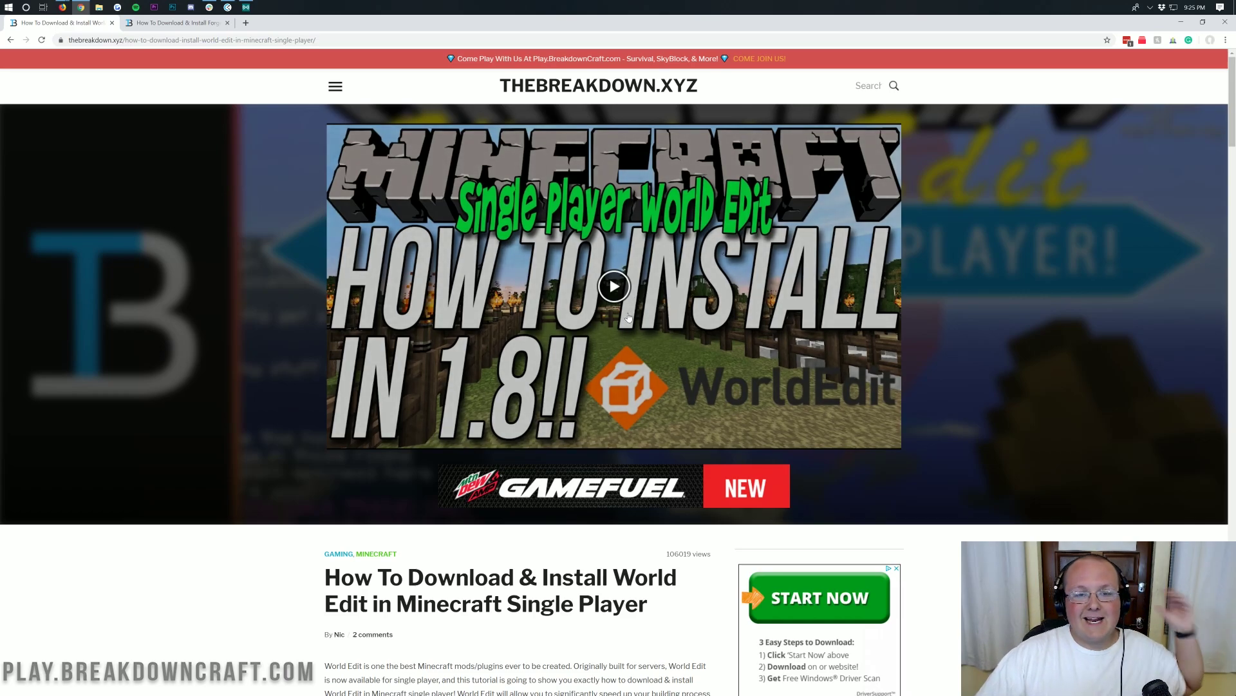
scroll(628, 317, down, 8)
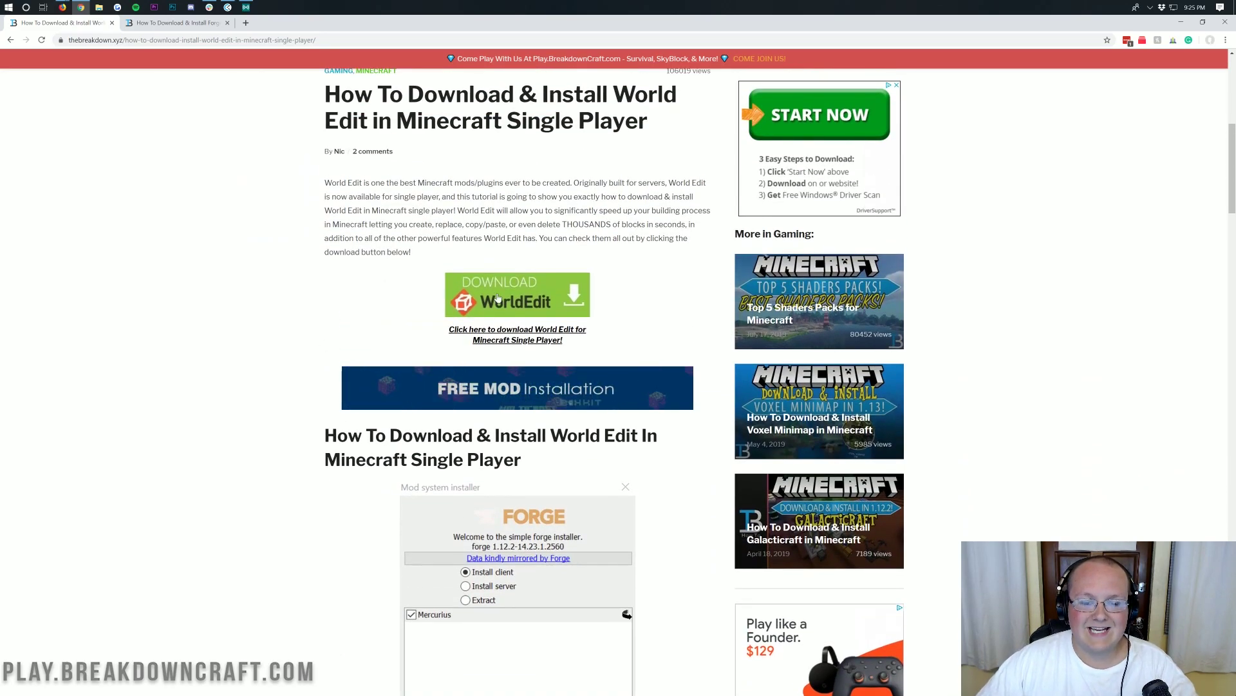
click(502, 314)
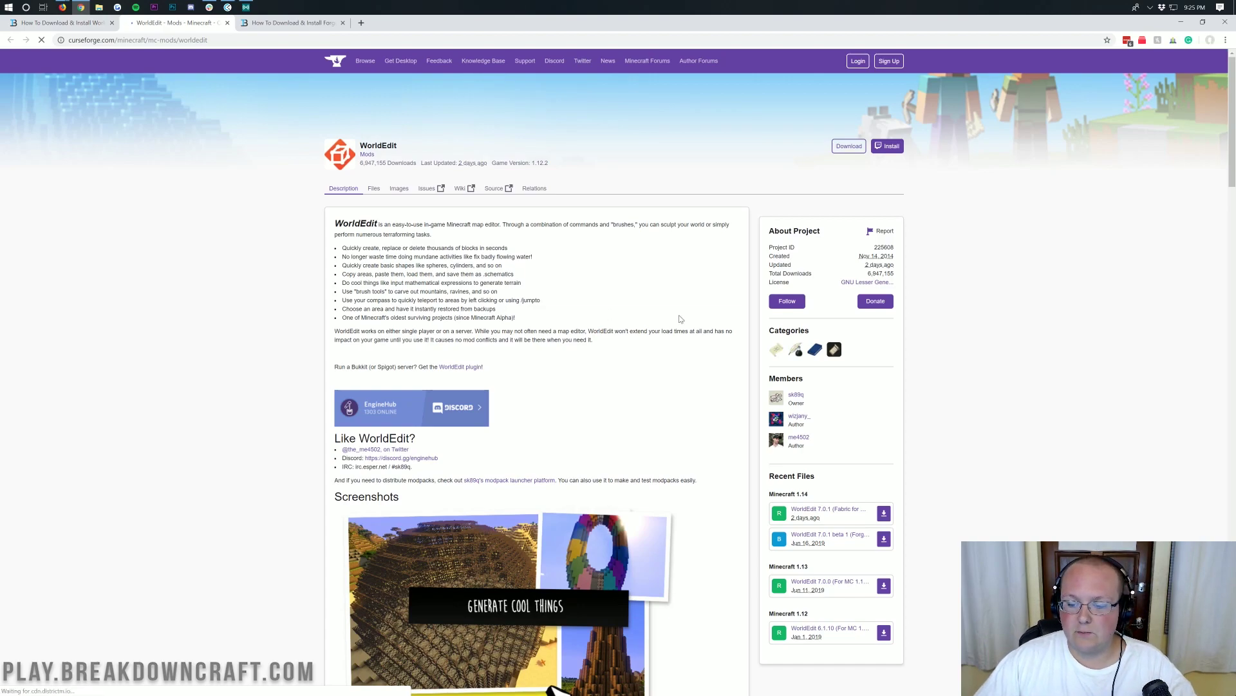
- Open the WorldEdit project's list of files and go to its recent files
scroll(682, 317, down, 3)
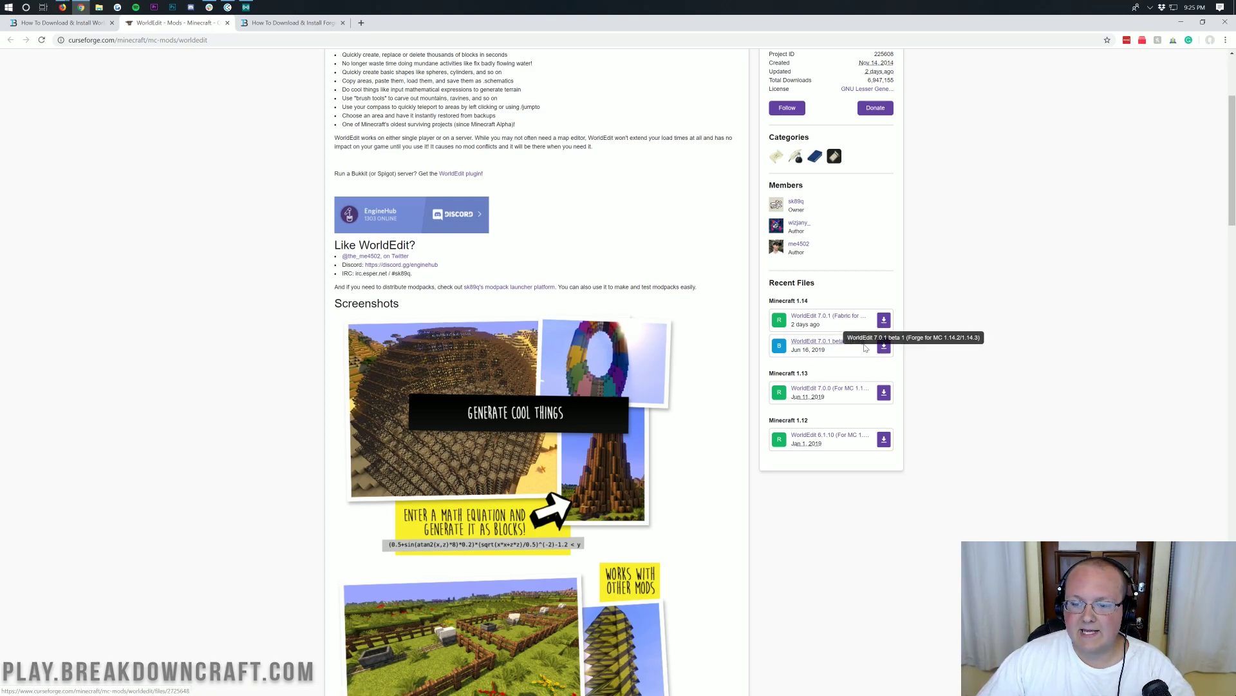
scroll(990, 364, up, 3)
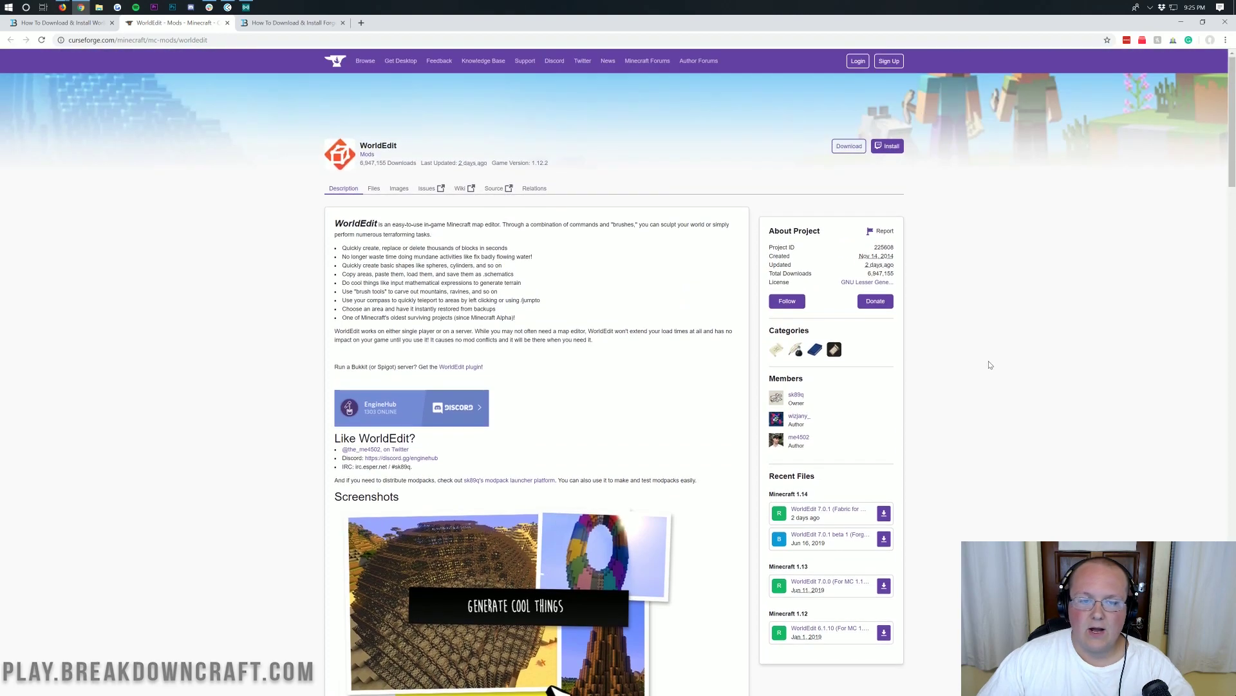
click(374, 188)
scroll(353, 258, down, 1)
scroll(352, 257, down, 2)
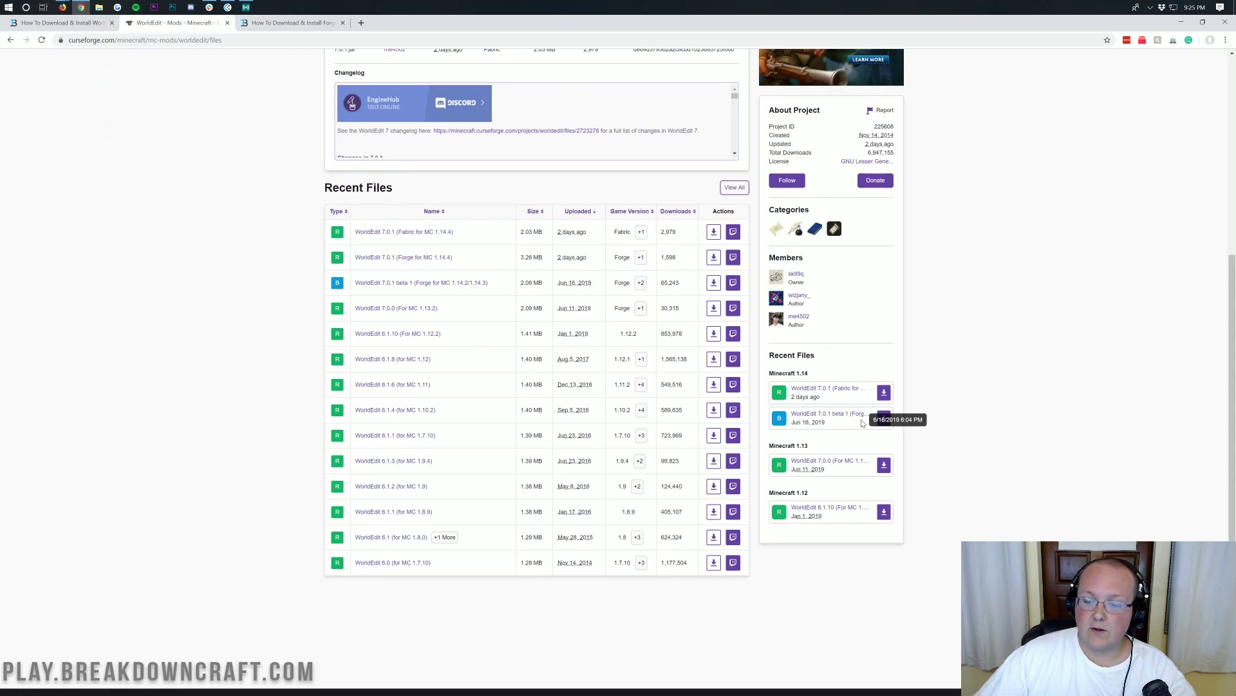
- Download WorldEdit 7.0.1 (Forge for MC 1.14.4) from the recent files and keep the jar despite the browser's warning
scroll(423, 234, up, 5)
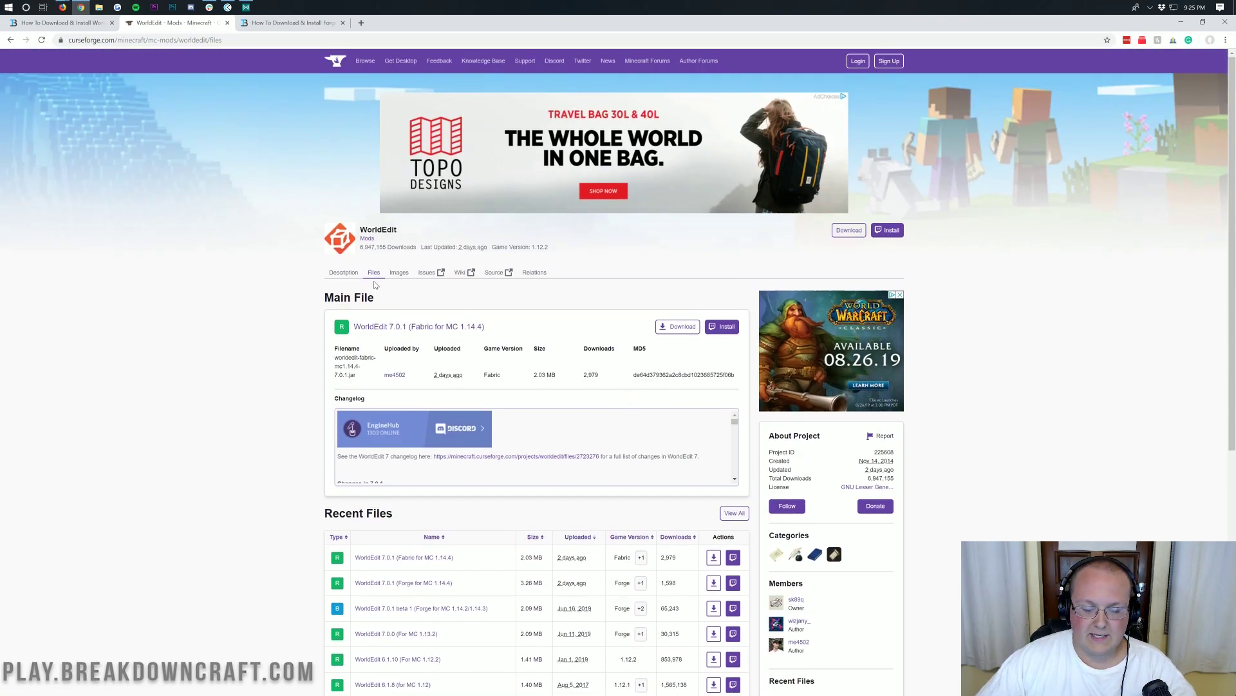
scroll(372, 271, down, 4)
scroll(371, 260, up, 2)
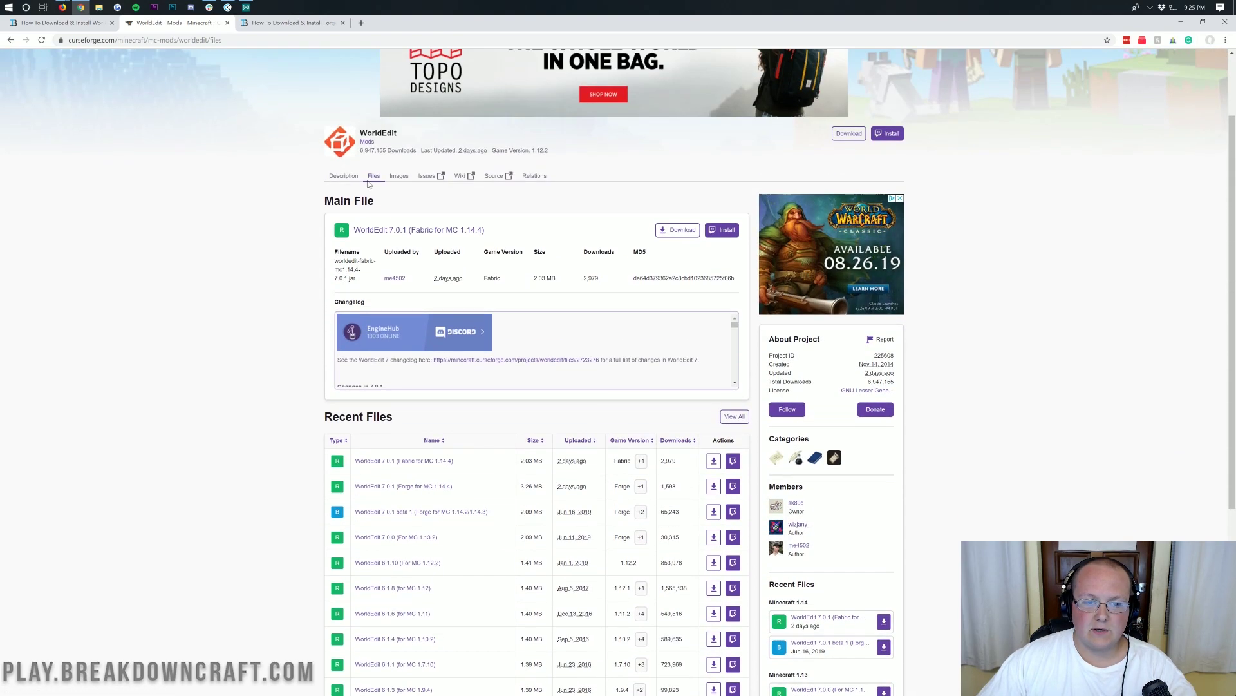
scroll(412, 255, down, 4)
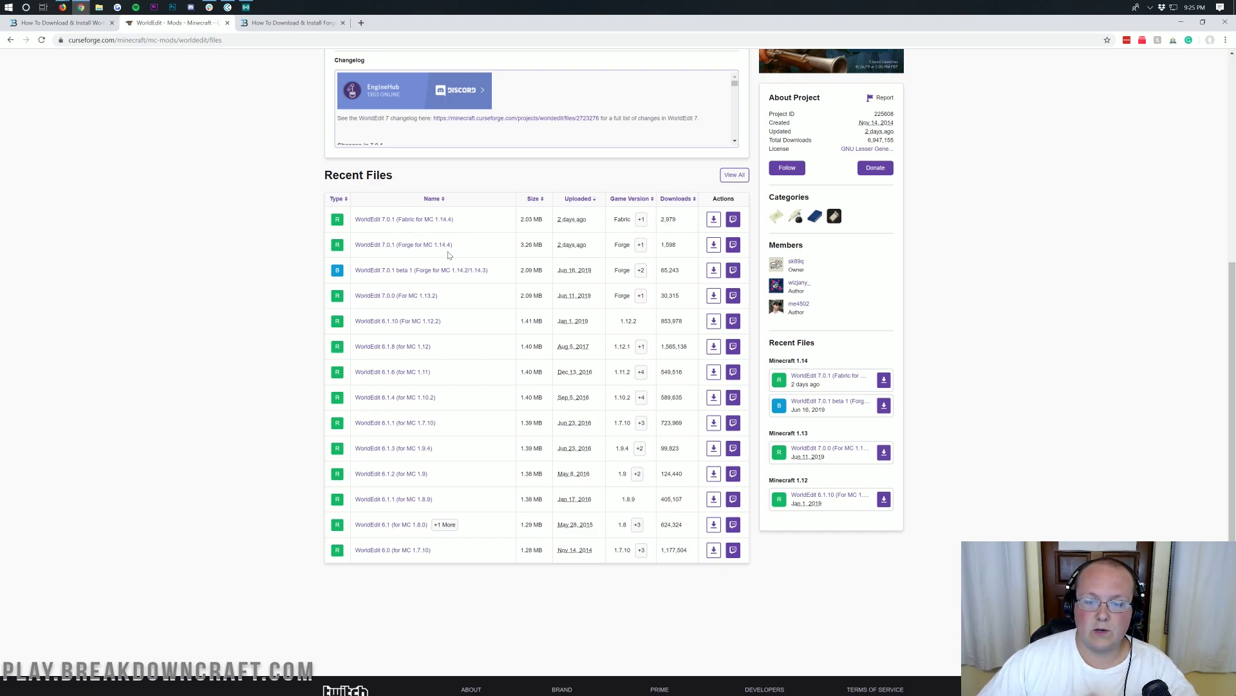
click(713, 248)
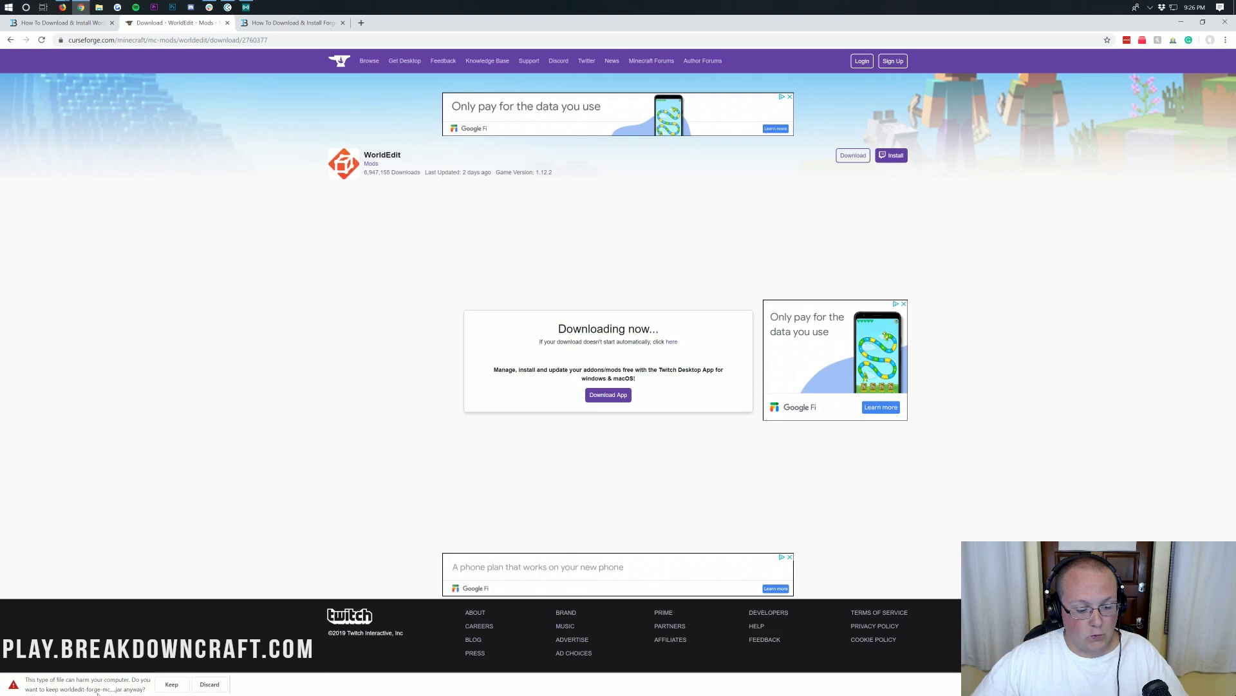
click(171, 685)
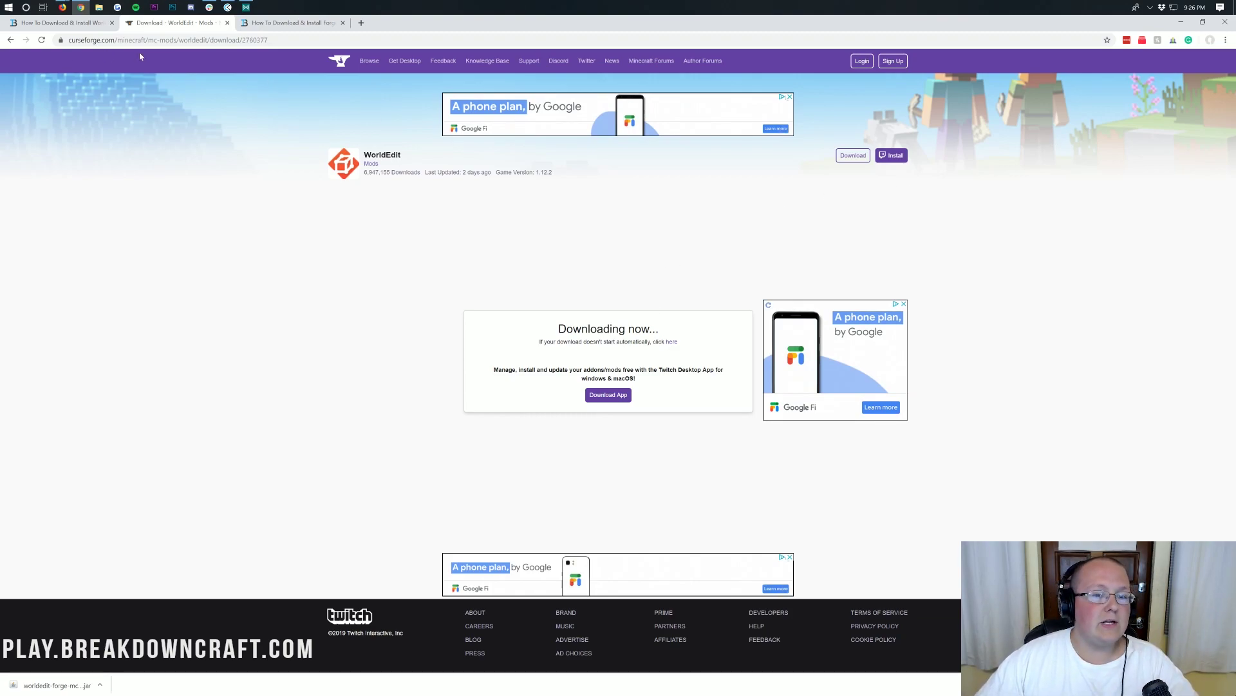
- Switch to the Forge installation article and open the Forge download site through its download link
click(284, 26)
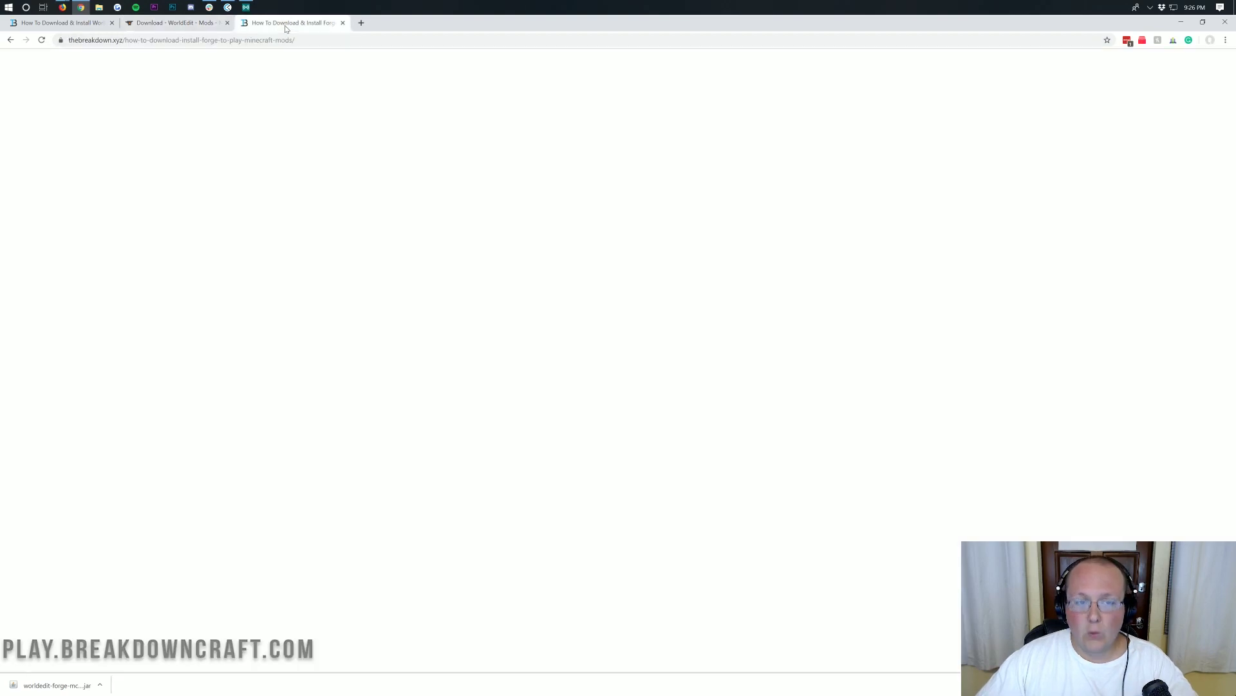
scroll(260, 343, down, 1)
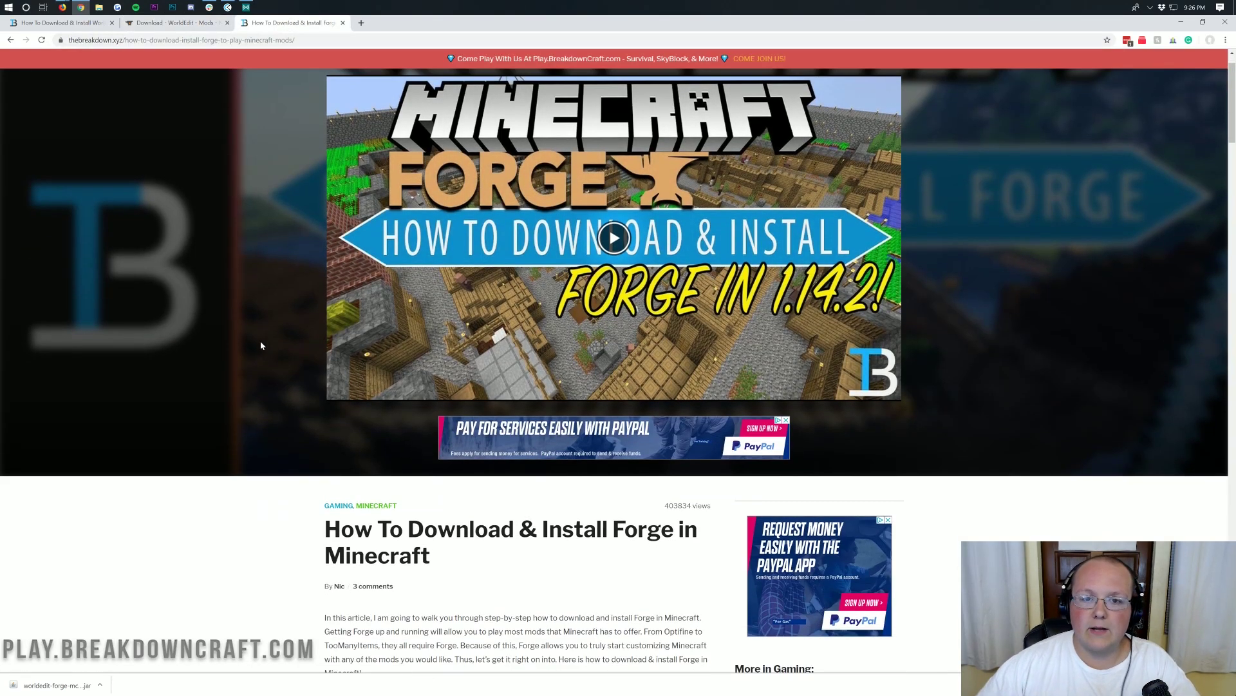
scroll(260, 346, up, 1)
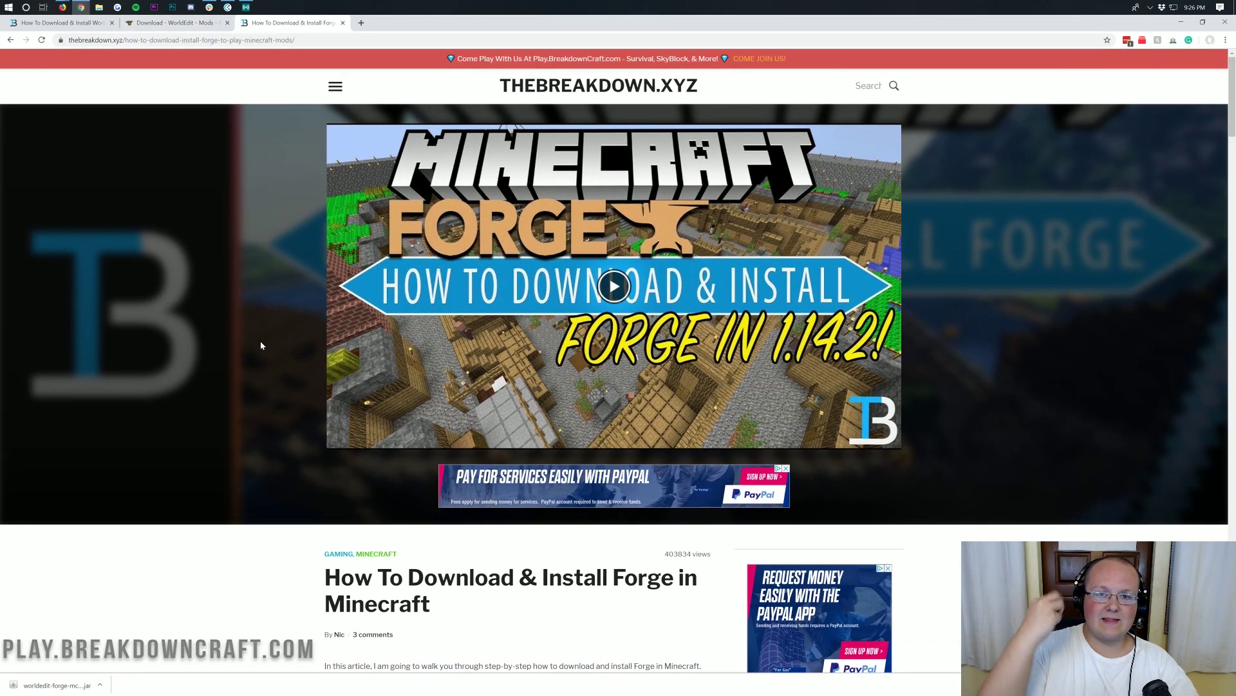
scroll(527, 323, down, 1)
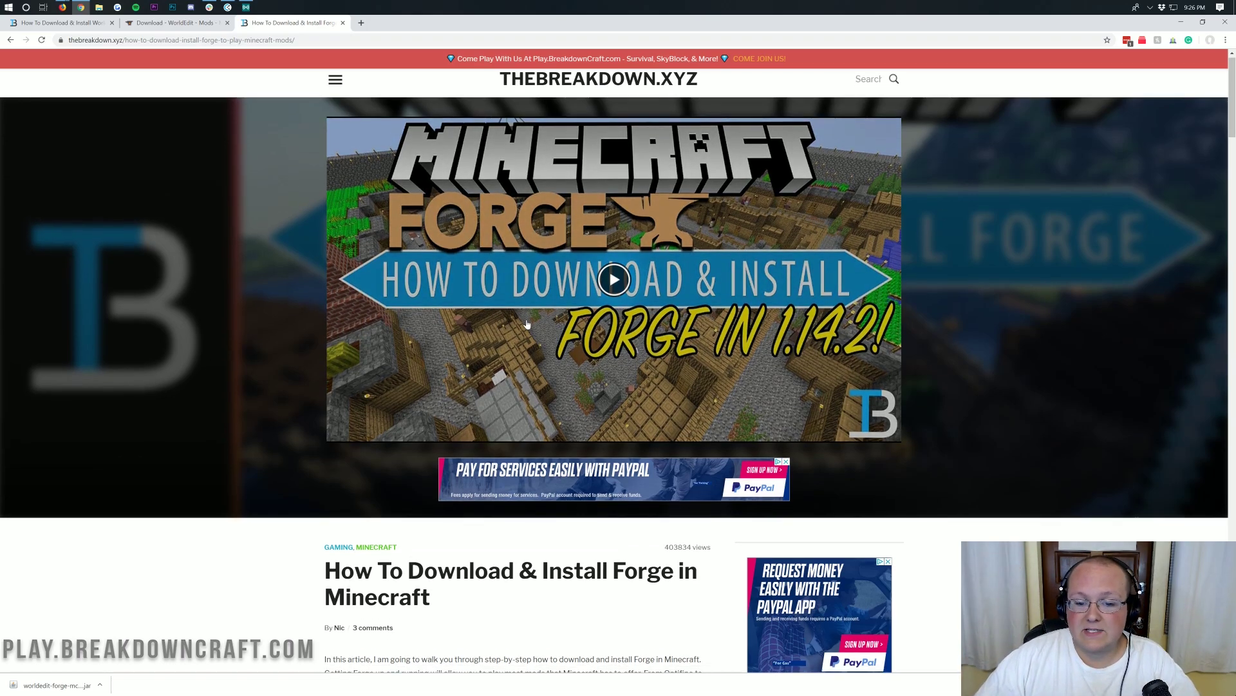
scroll(527, 324, down, 10)
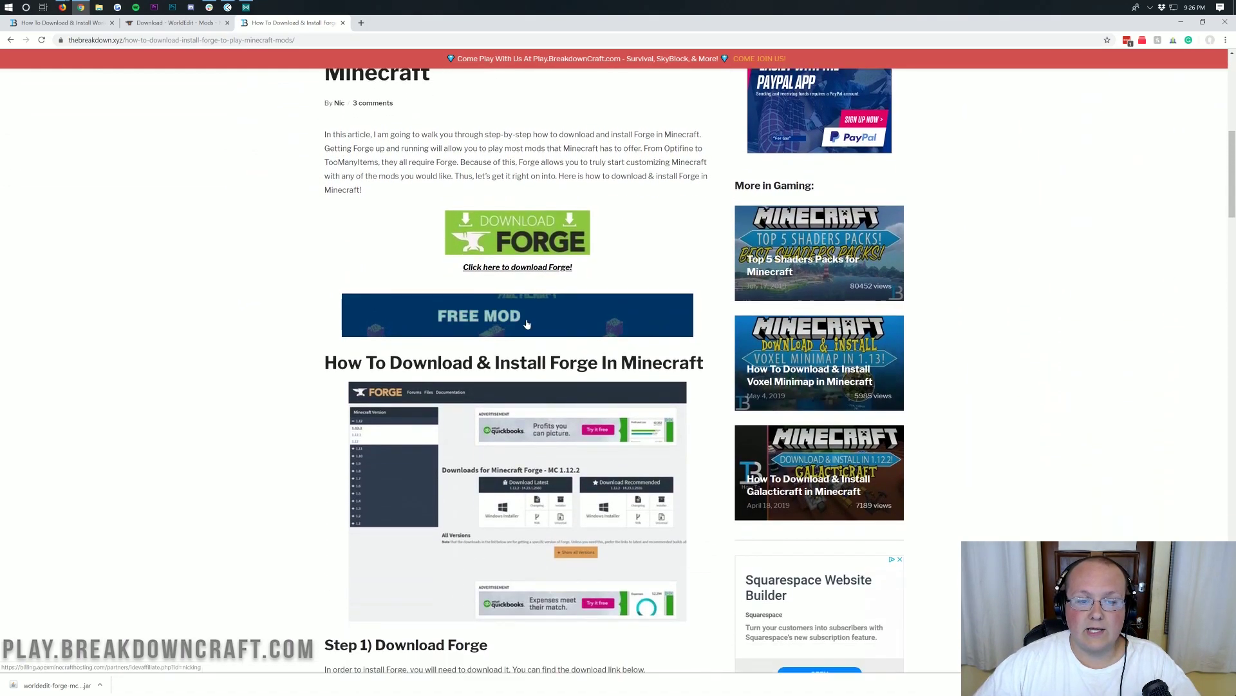
scroll(527, 324, down, 4)
scroll(527, 324, up, 6)
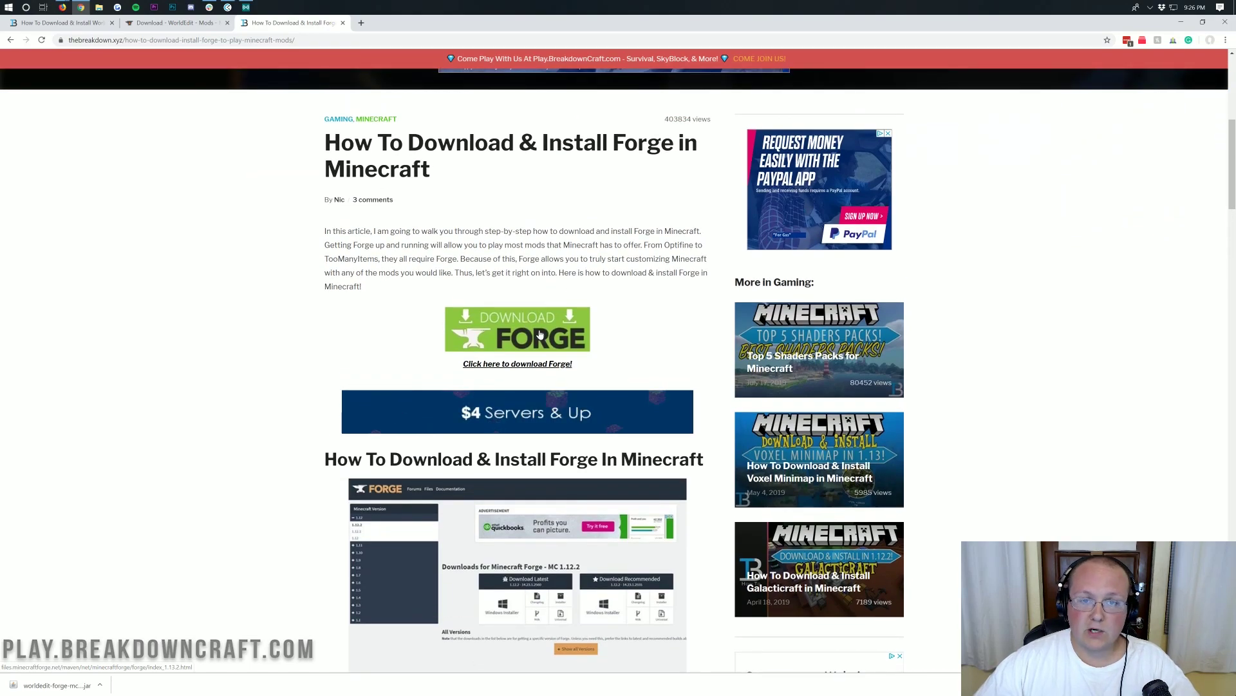
click(491, 330)
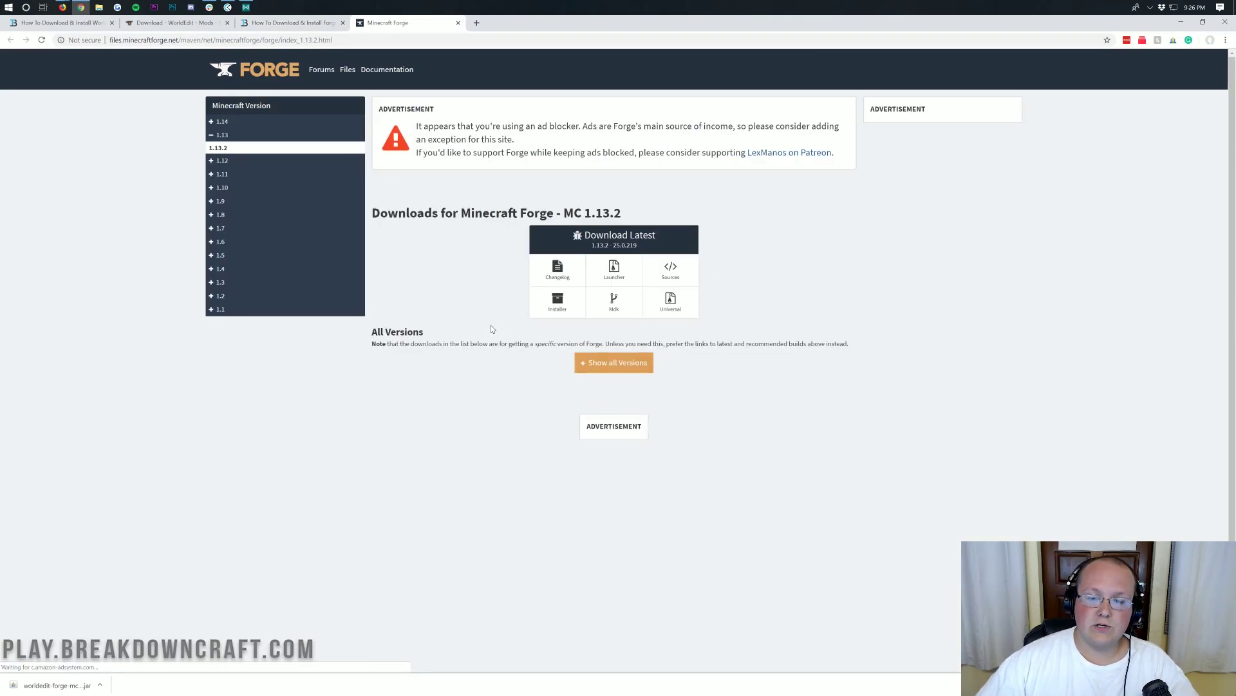
- Download the latest Forge installer for Minecraft 1.14.4 and minimize the browser to reach the desktop
click(211, 123)
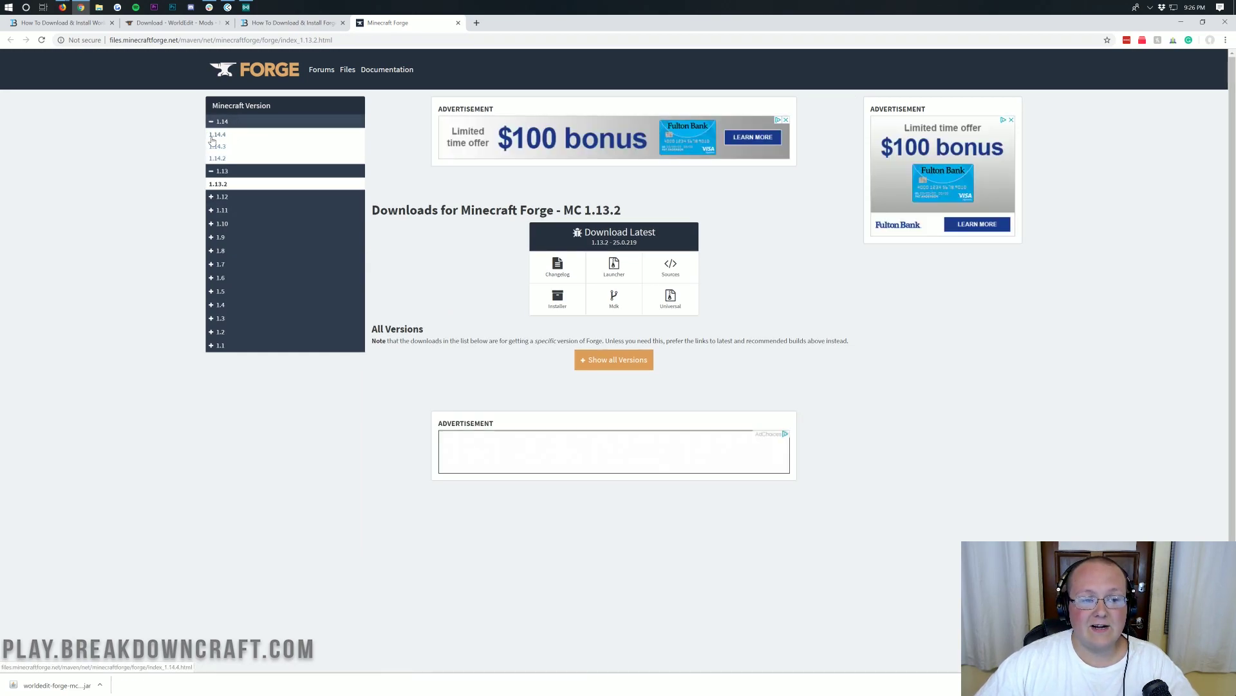
click(225, 137)
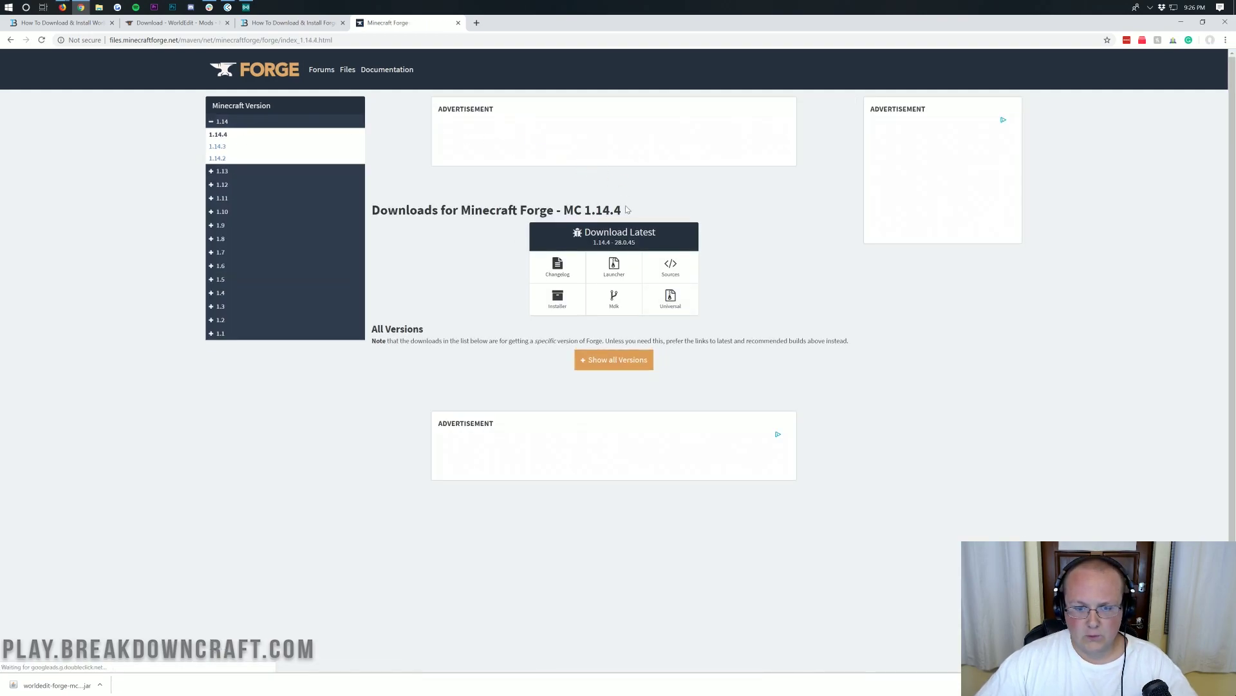
drag(629, 211, 563, 214)
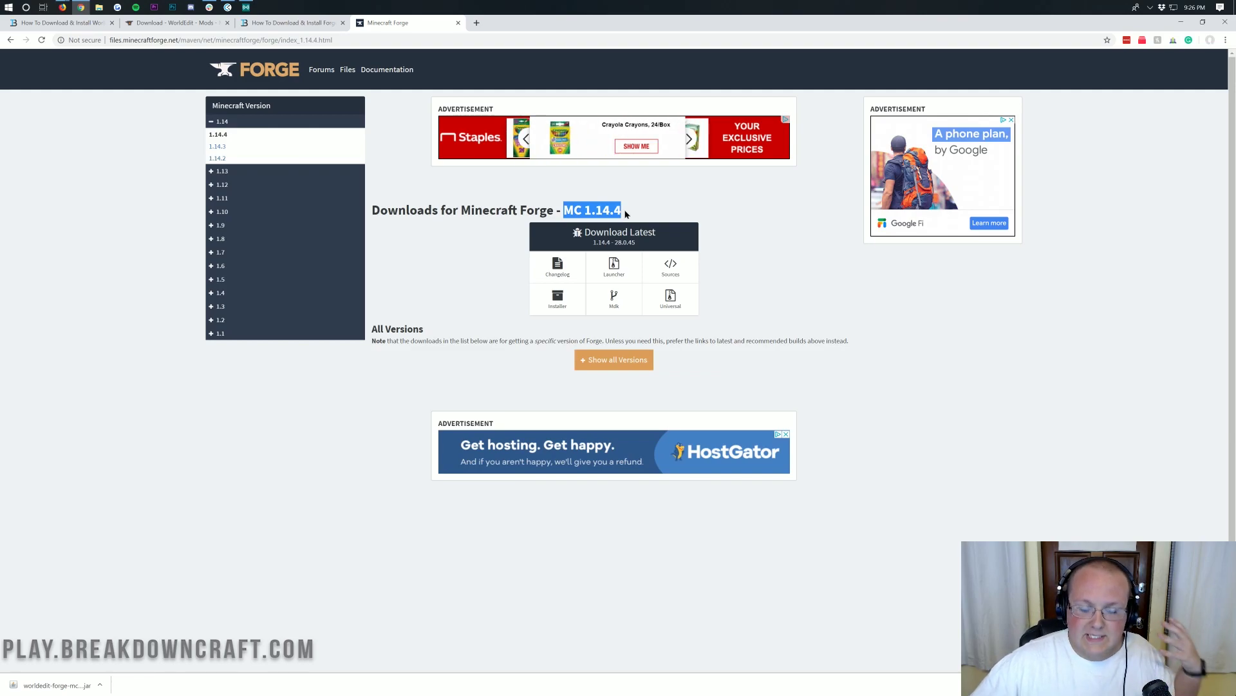
drag(624, 211, 563, 213)
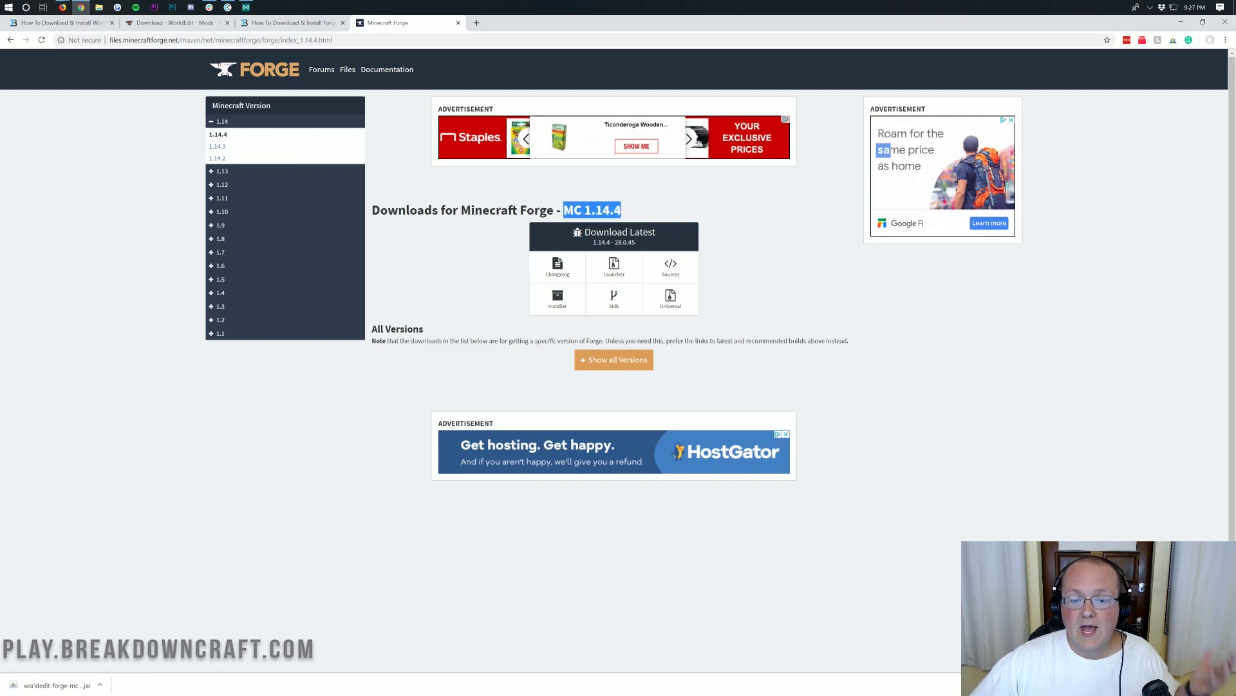
click(558, 301)
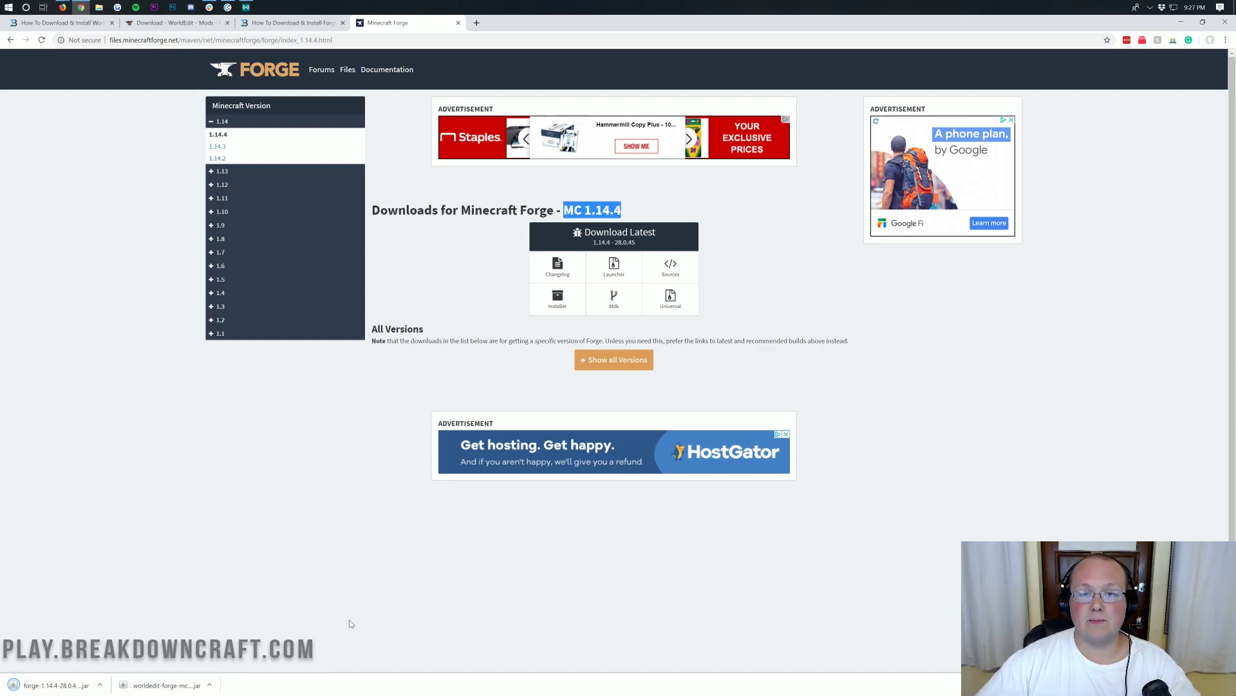
click(1181, 22)
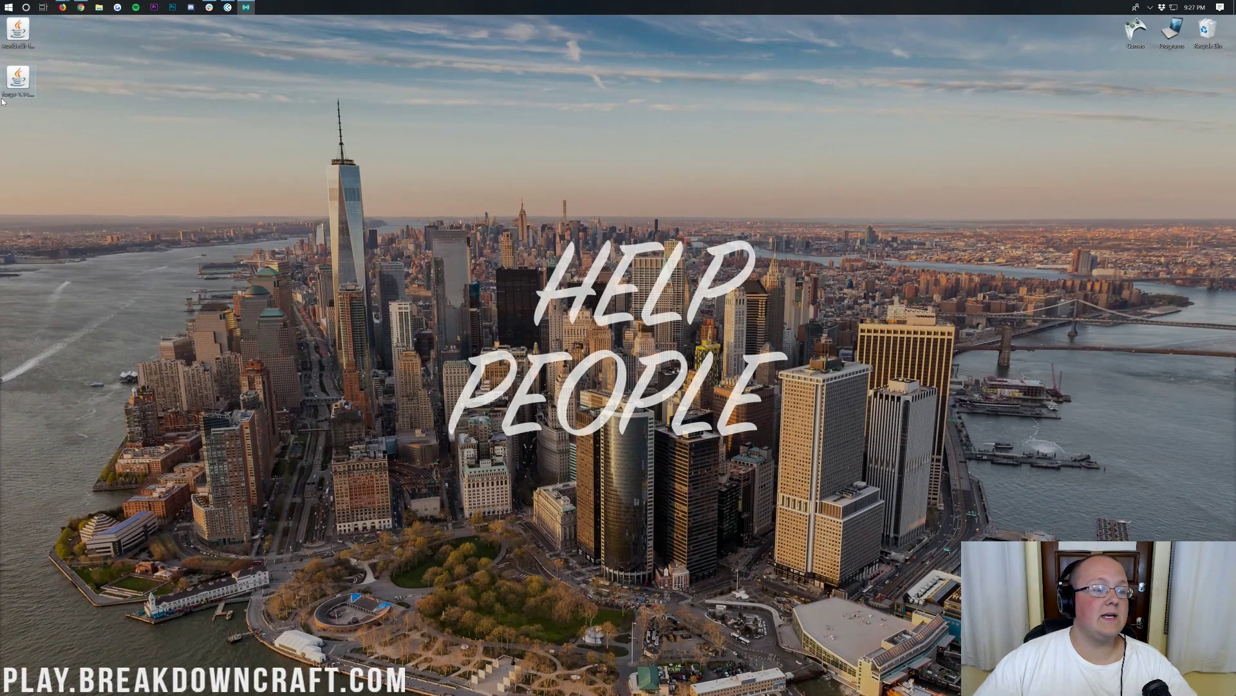
- Place the downloaded Forge and WorldEdit jars next to each other in the open area of the desktop
drag(17, 77, 451, 125)
drag(18, 29, 524, 123)
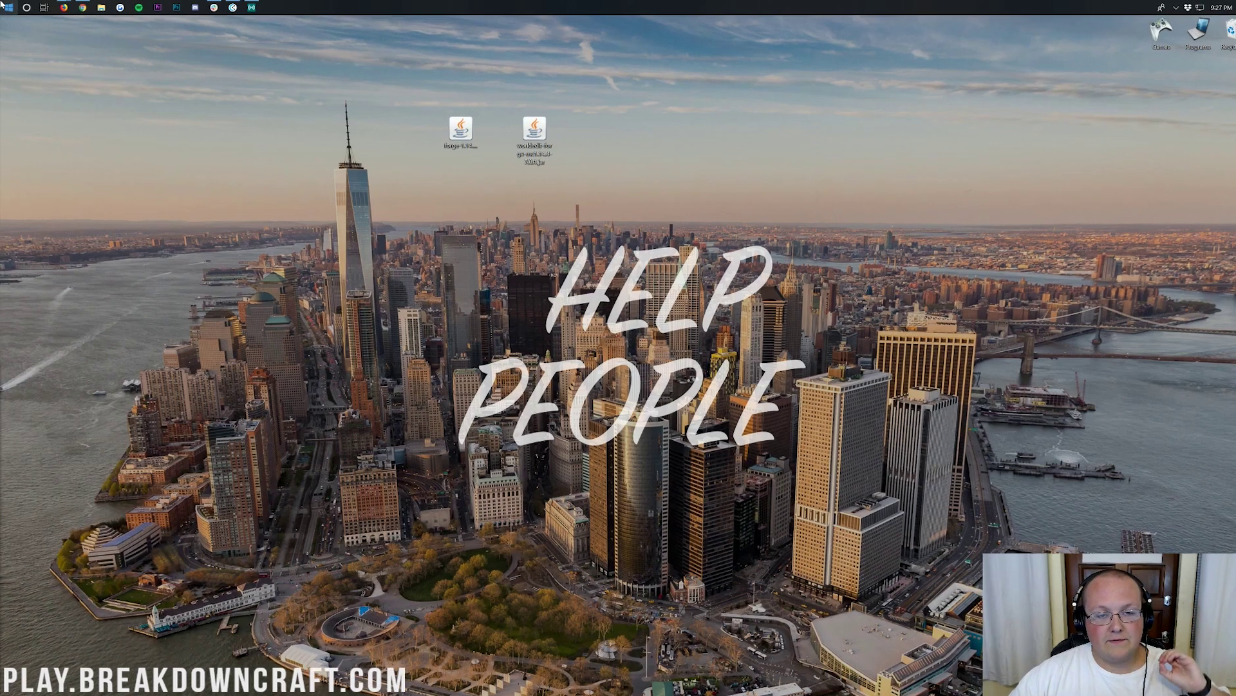
- Search Windows for "downloads" and open the Downloads folder
click(5, 6)
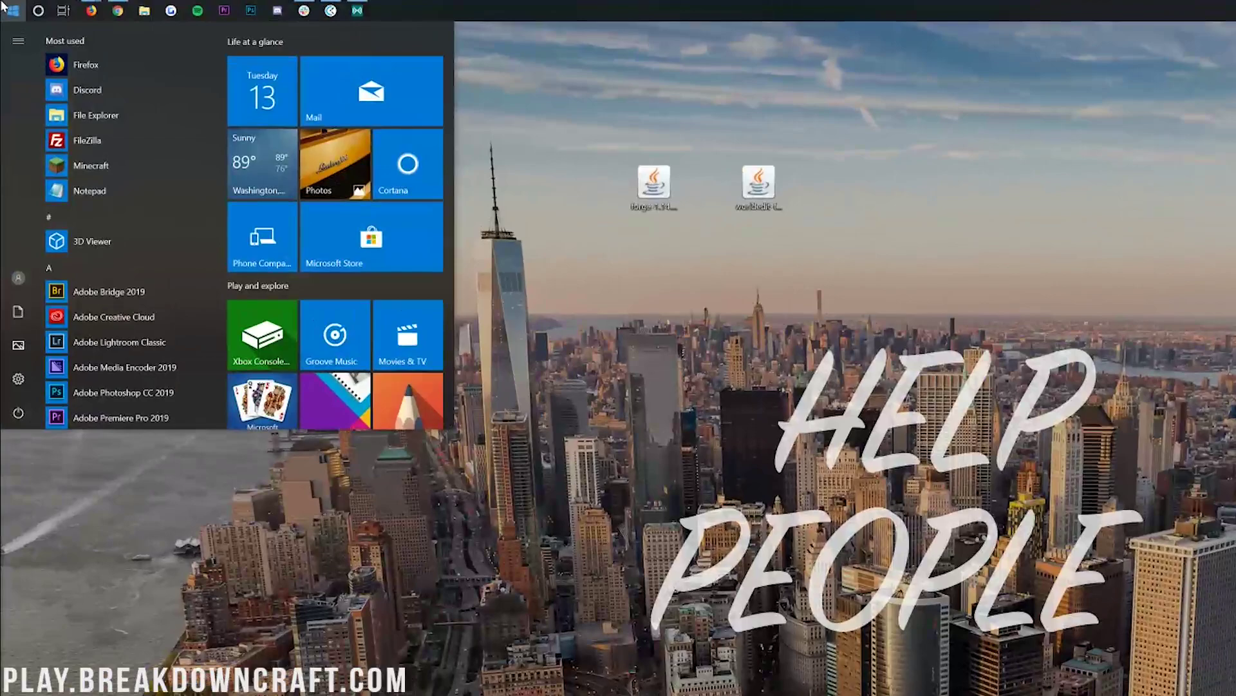
text(downloads)
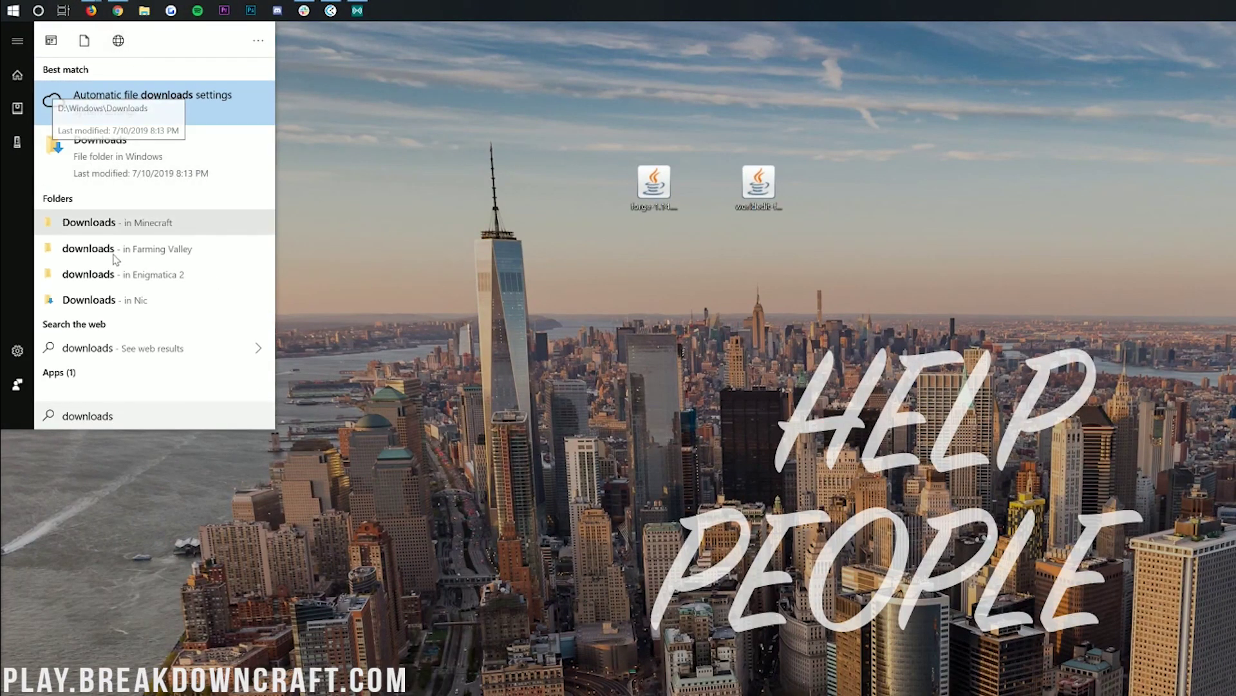
drag(114, 416, 2, 411)
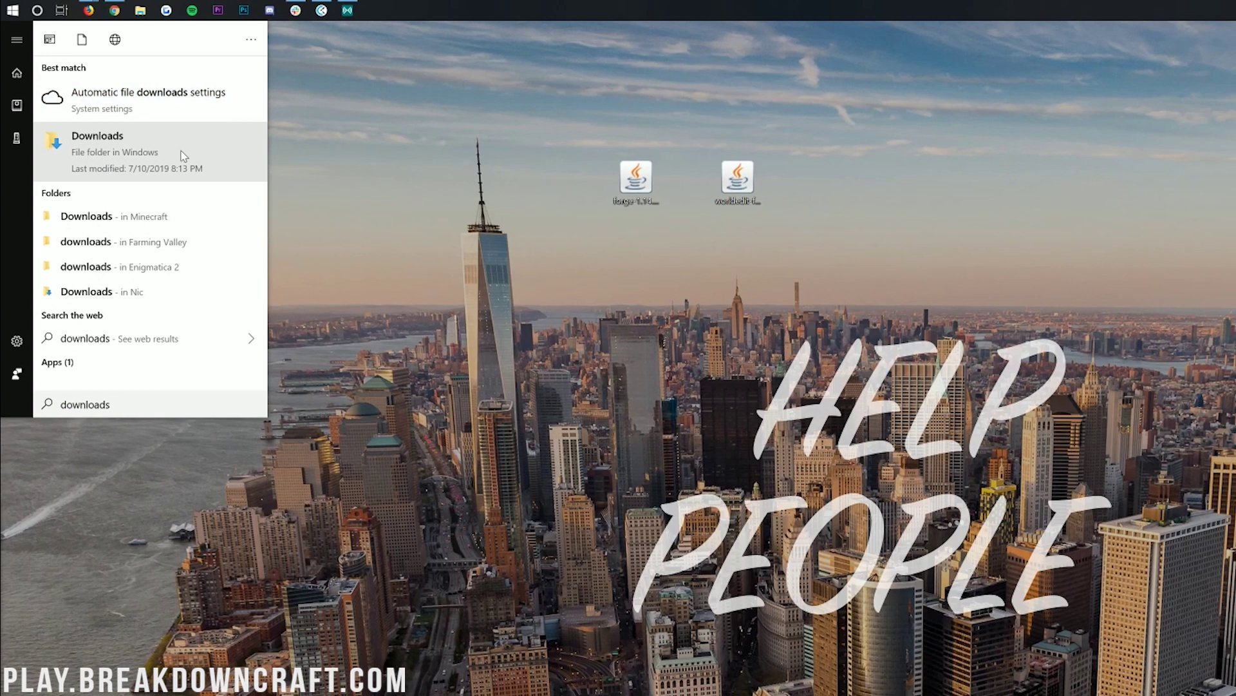
click(185, 157)
- Leave the WorldEdit jar directly beside the Forge jar on the desktop and close the Downloads folder
drag(575, 146, 364, 281)
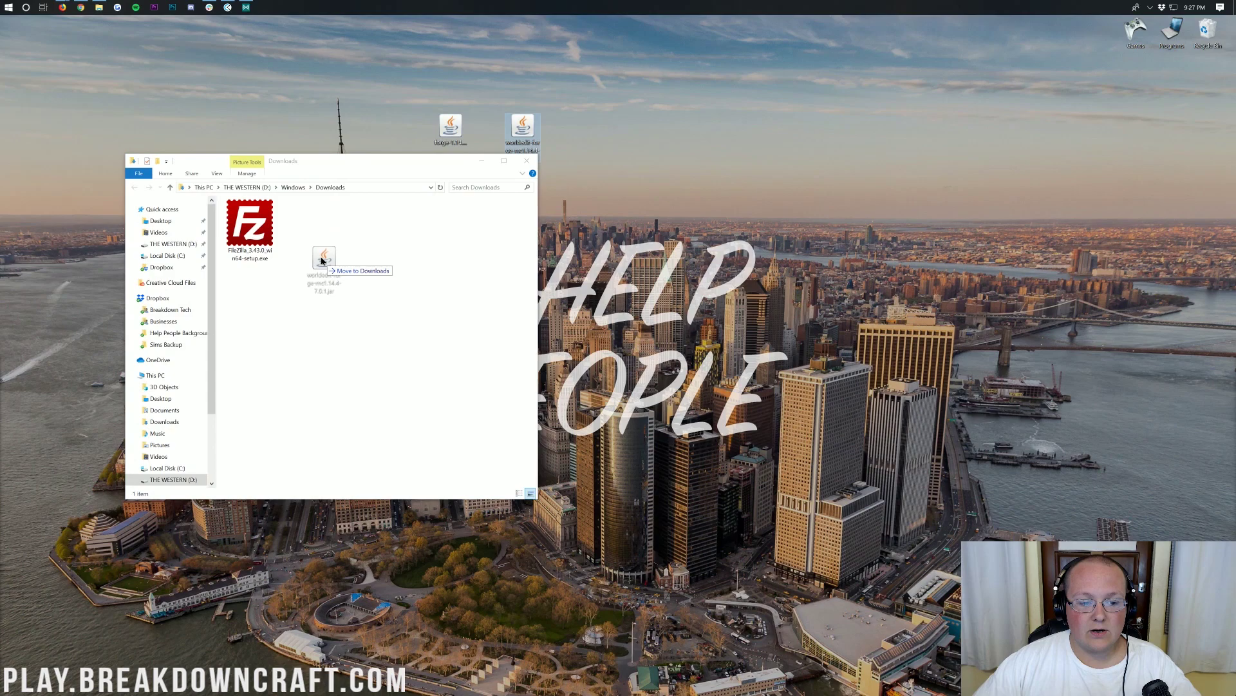
key(Escape)
drag(523, 132, 487, 126)
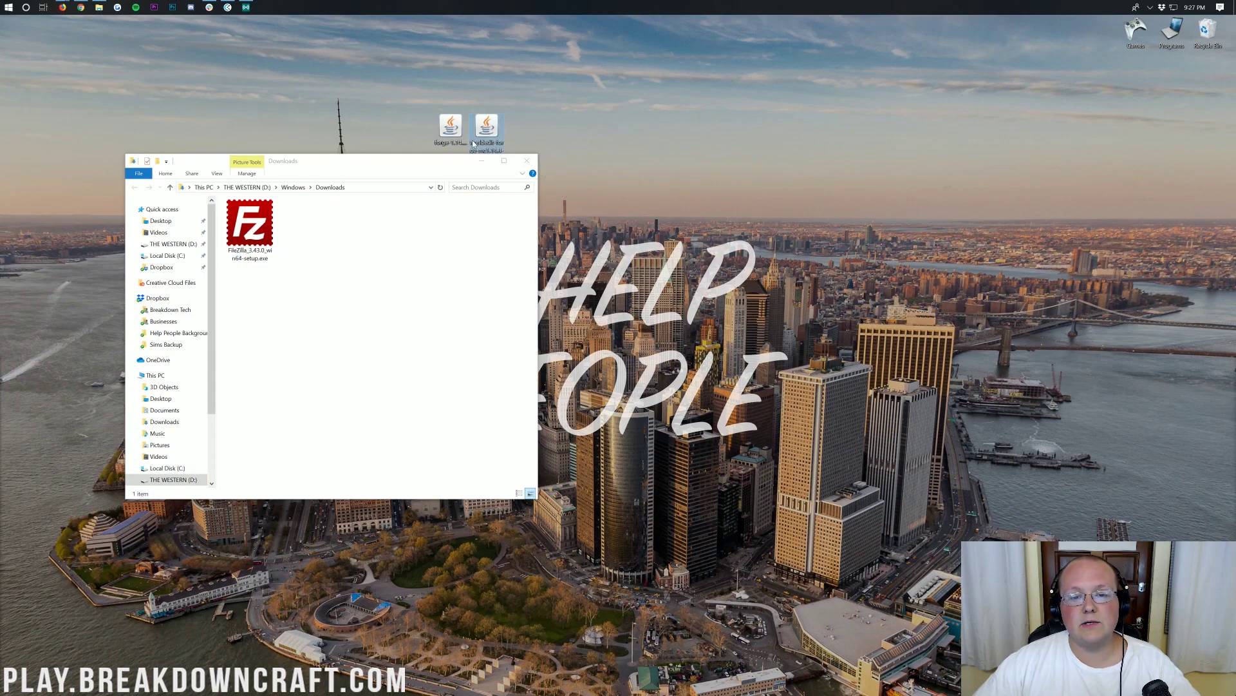
drag(412, 167, 652, 174)
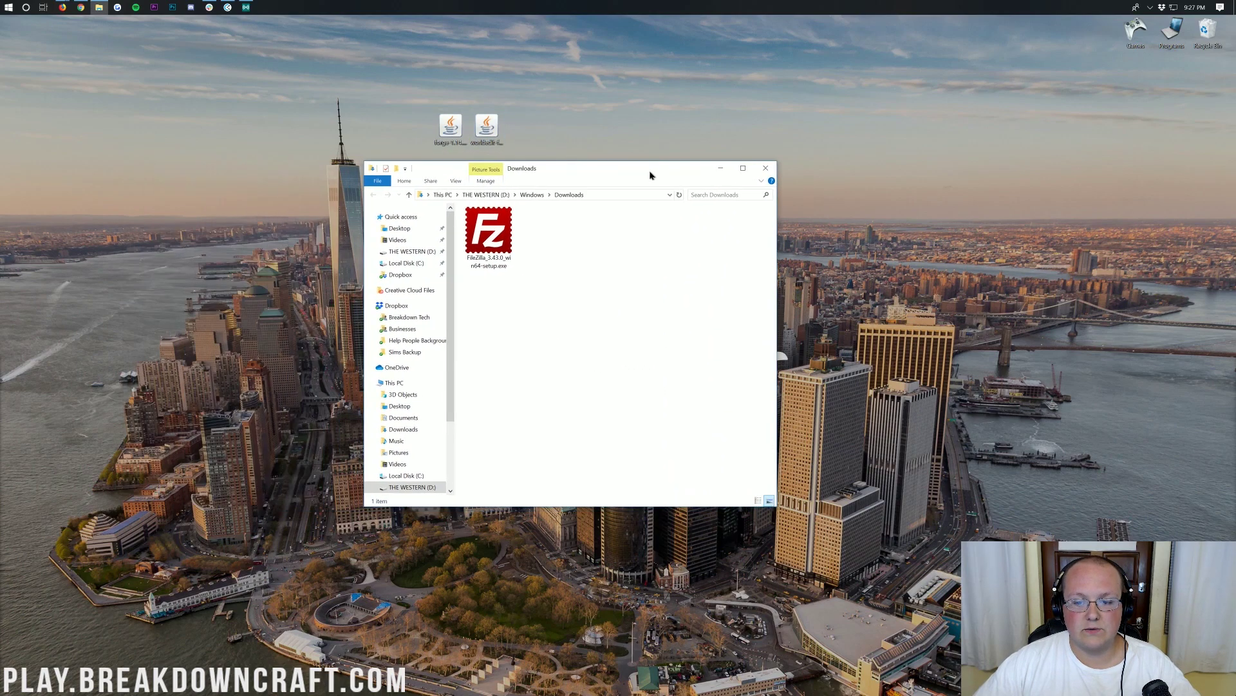
click(767, 165)
click(444, 131)
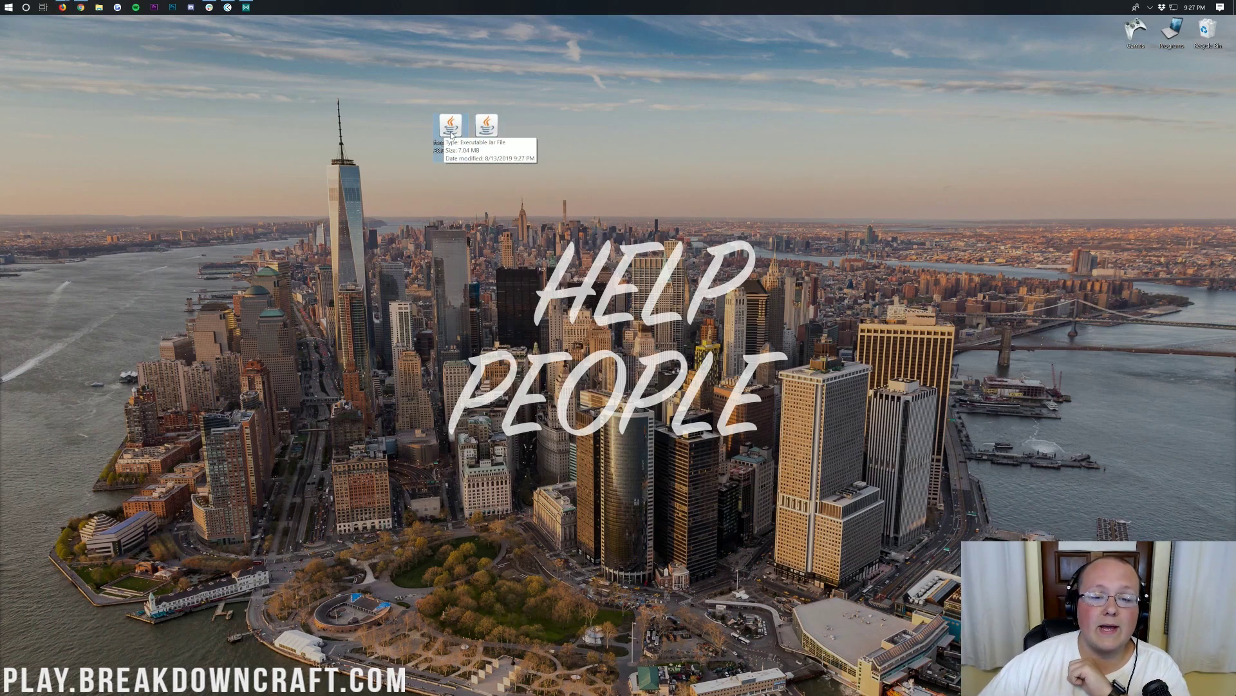
right_click(452, 133)
mouse_move(488, 175)
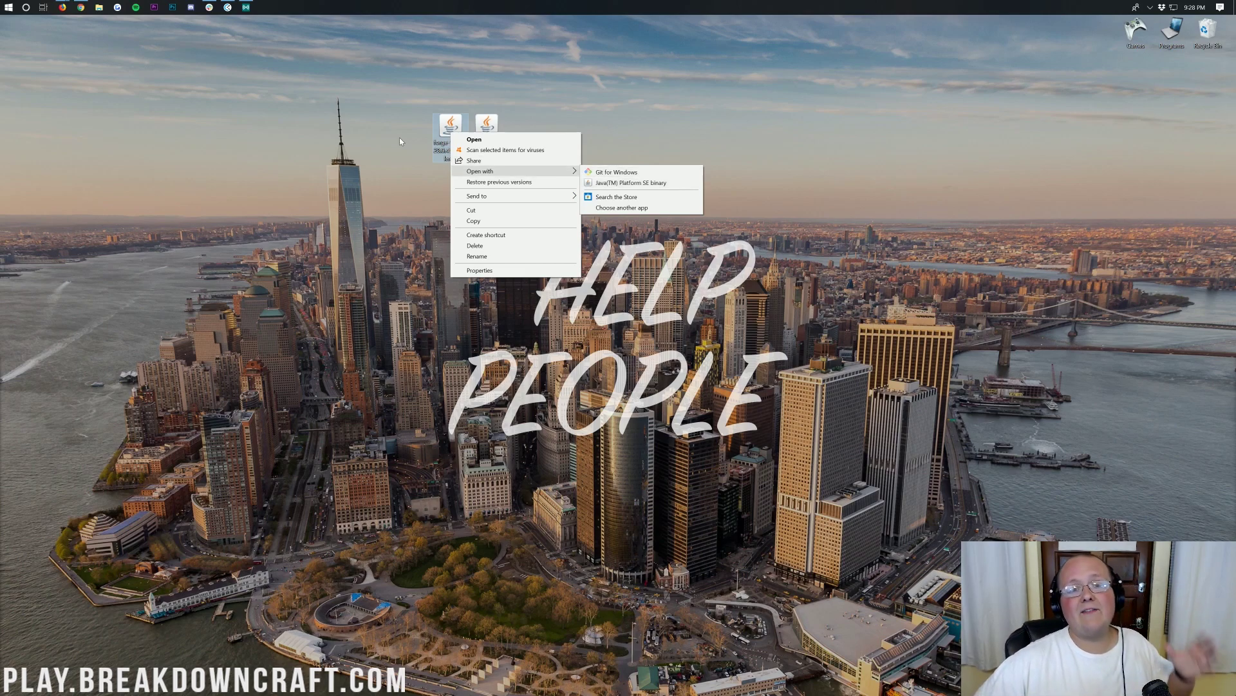
click(265, 105)
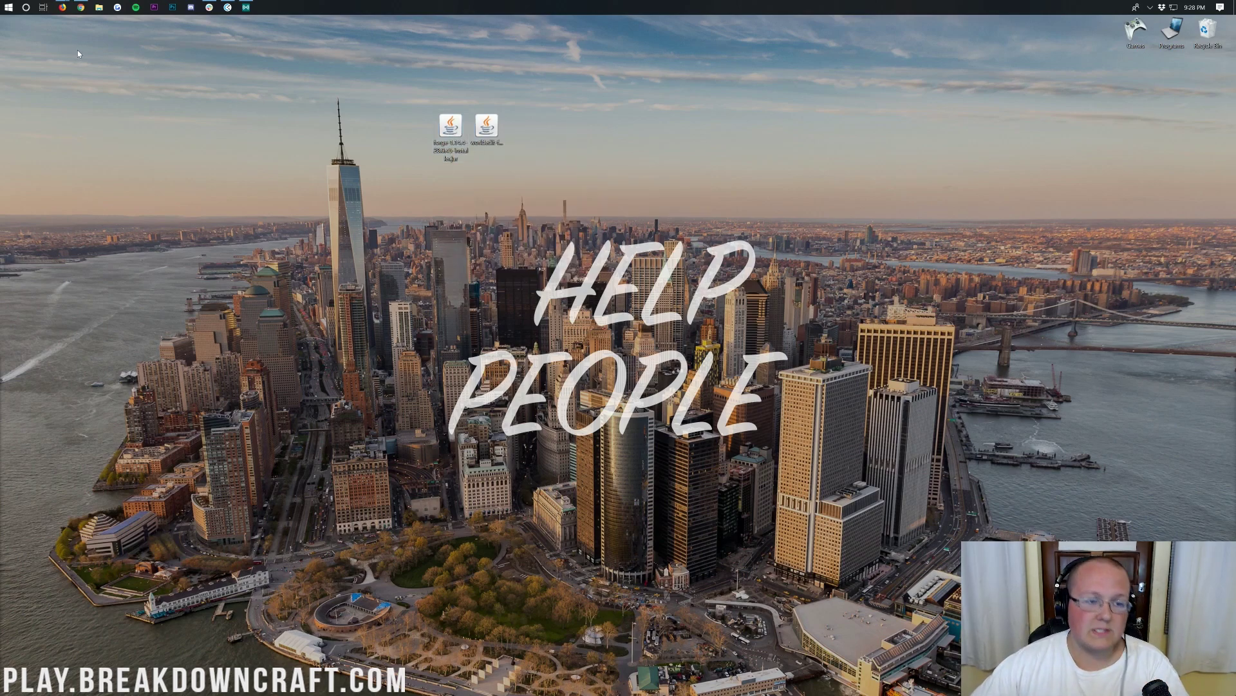
- Switch to the browser, review the Java installation article and the Jarfix article, and return to the desktop
click(79, 8)
click(506, 23)
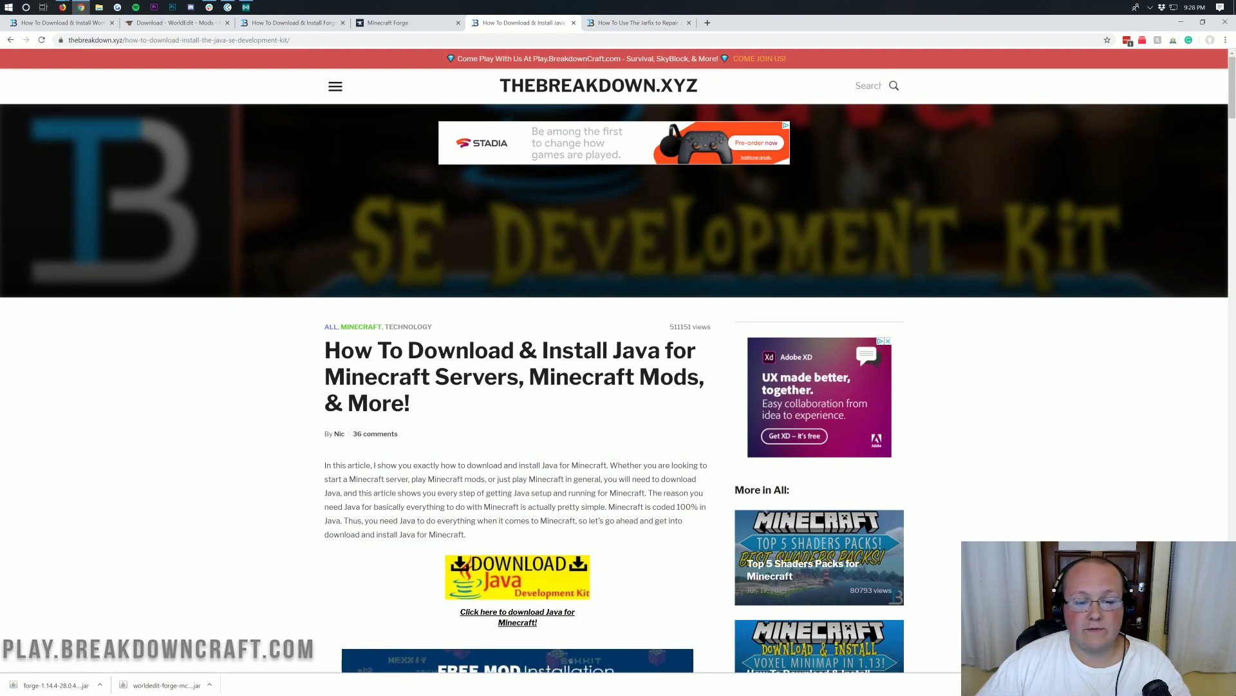
drag(376, 376, 485, 376)
drag(689, 668, 735, 365)
click(725, 365)
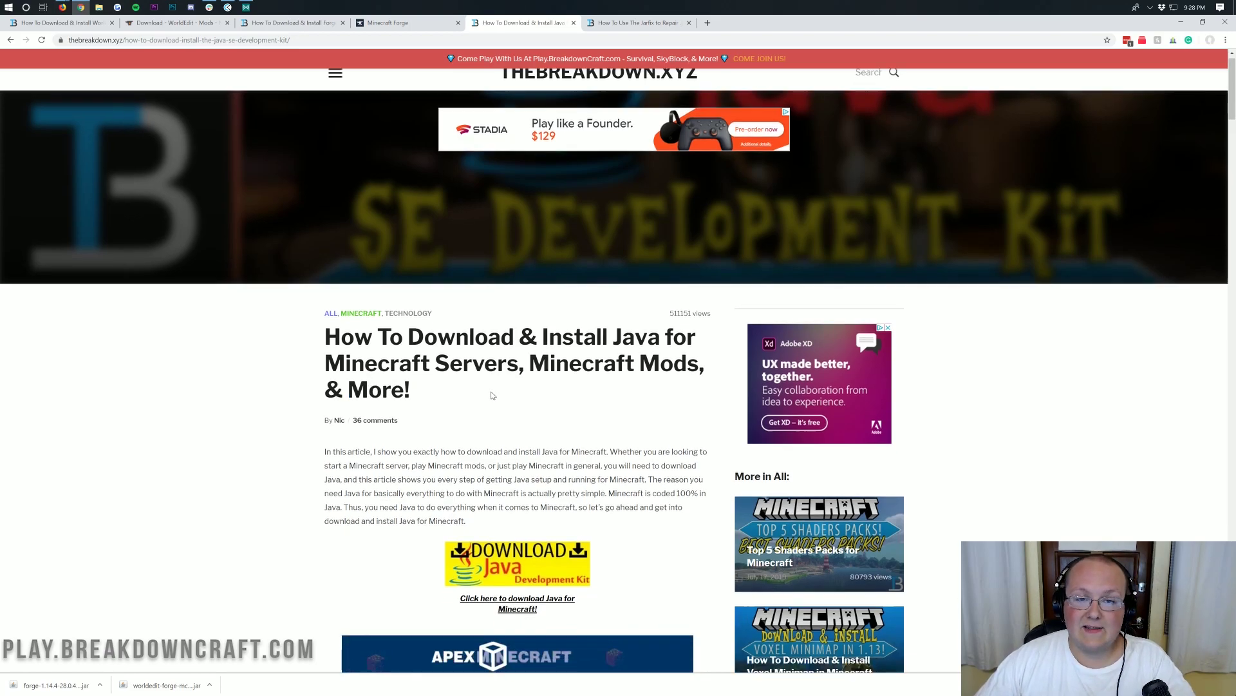
scroll(492, 395, down, 3)
scroll(493, 395, down, 15)
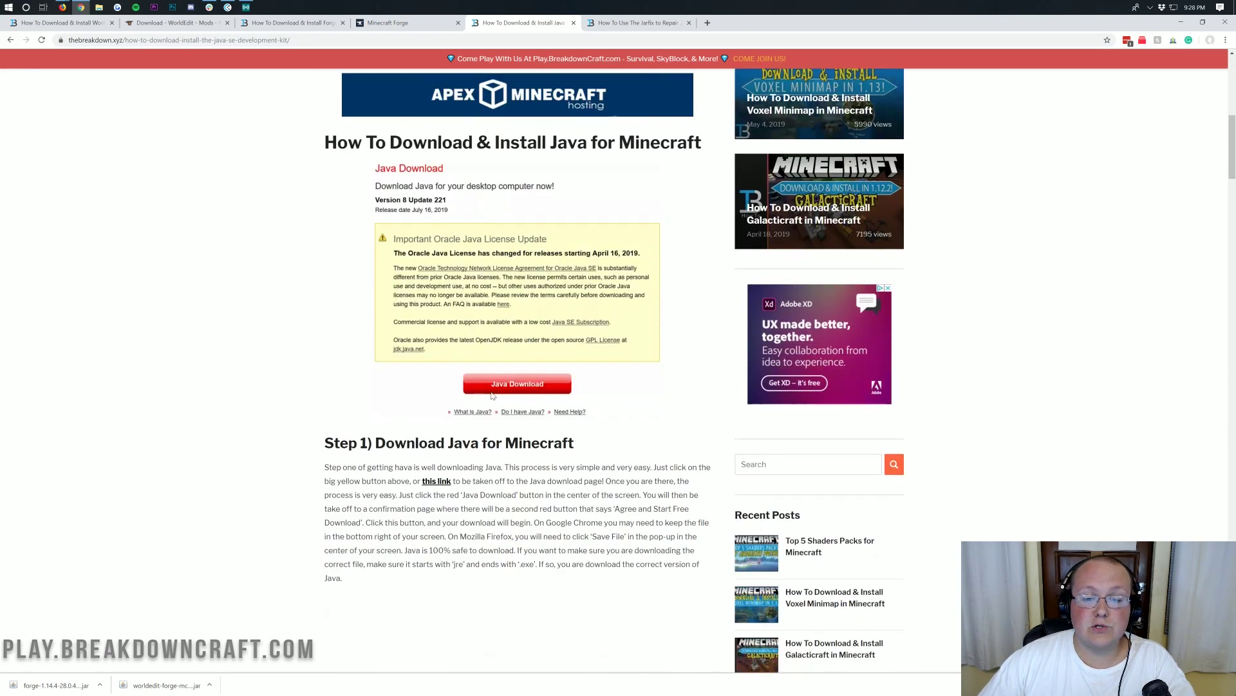
scroll(492, 395, up, 18)
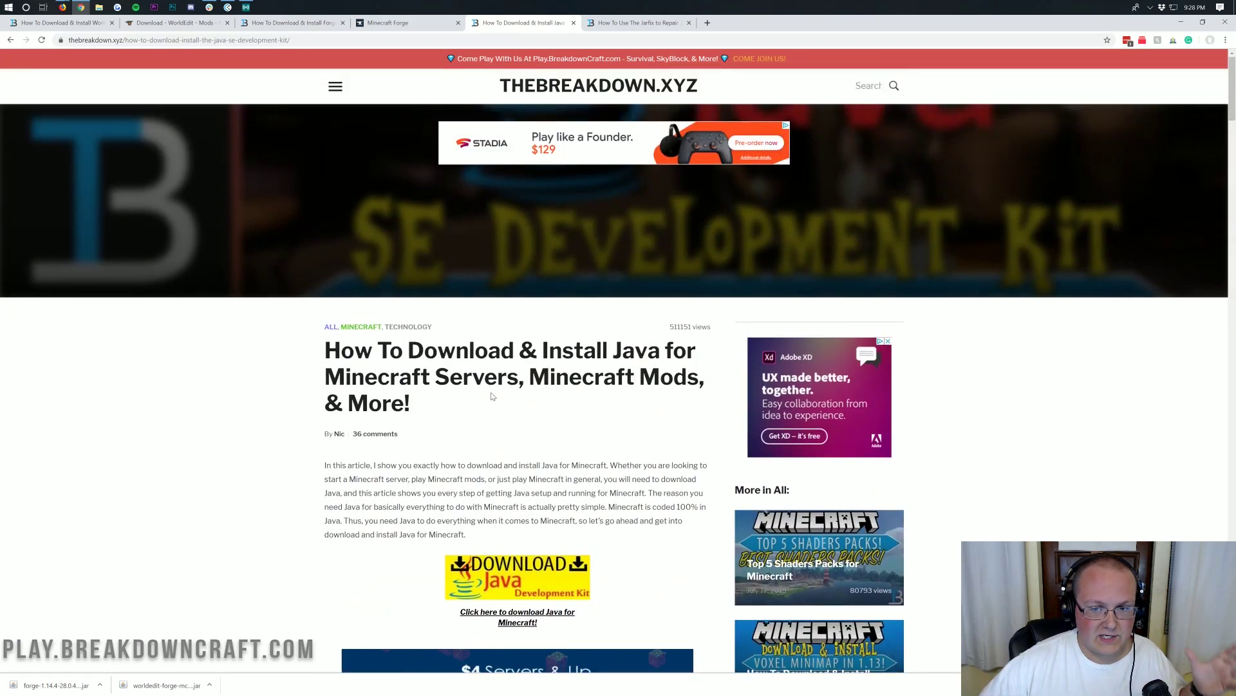
click(601, 26)
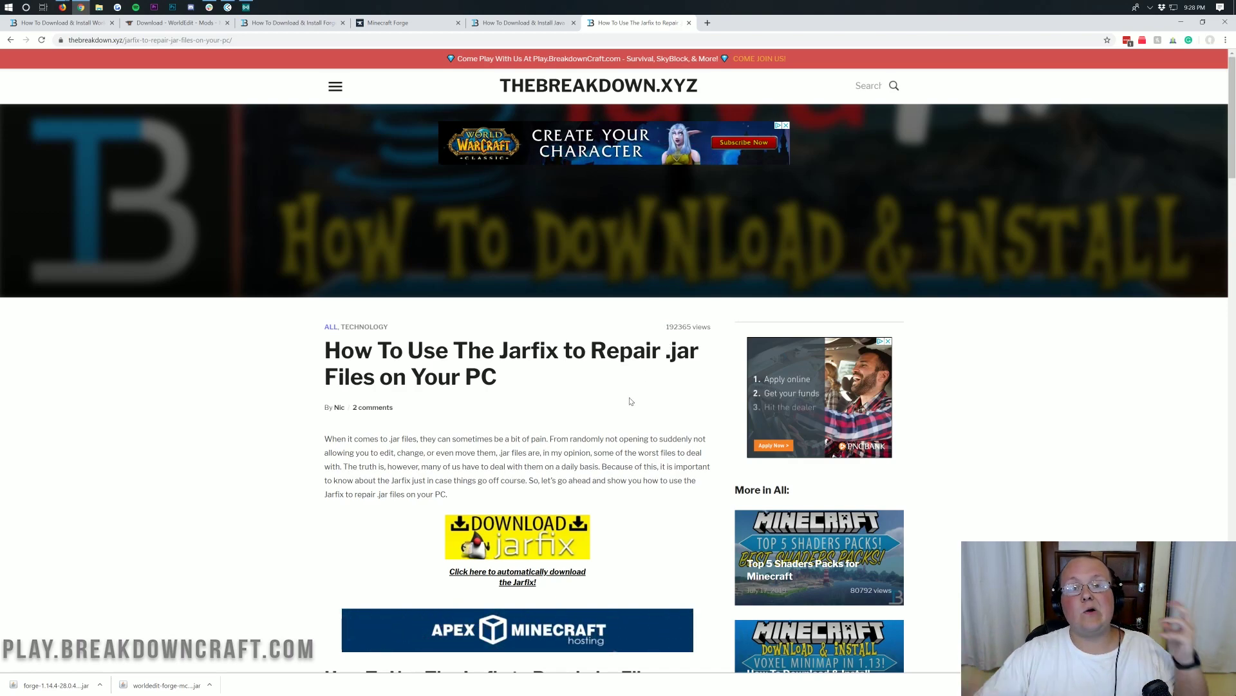
click(1180, 23)
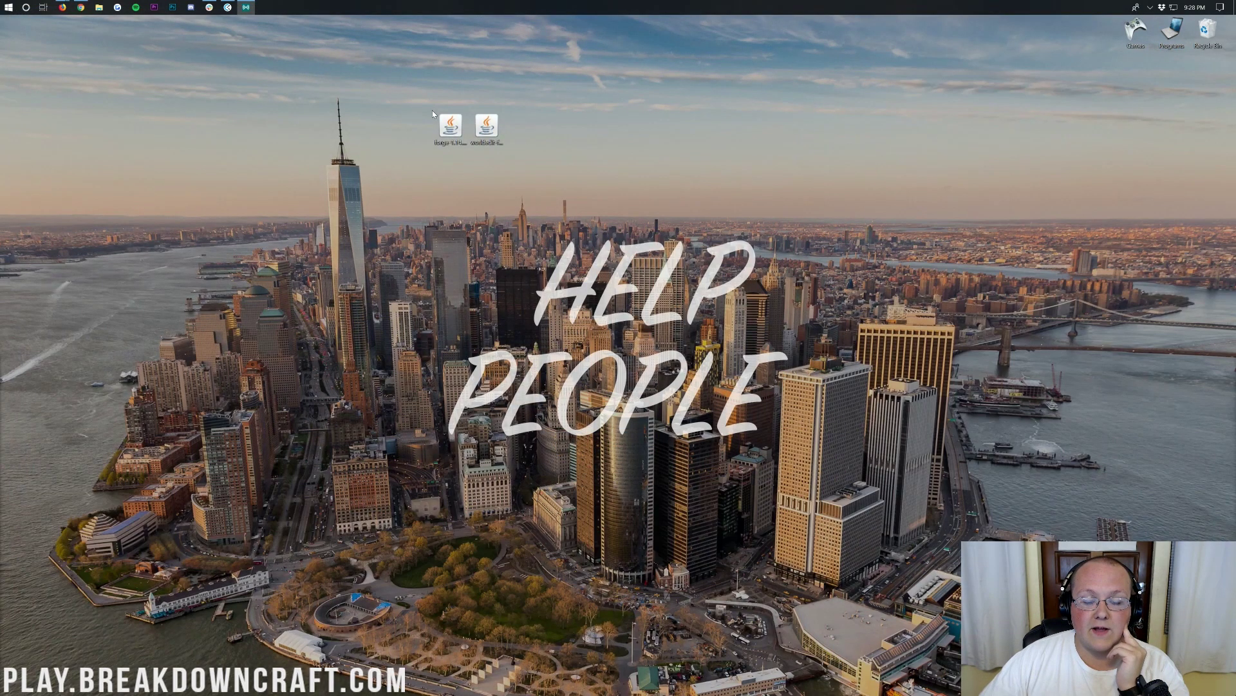
- Open the Forge jar with Java(TM) Platform SE binary and install the Forge 1.14.4 client into the .minecraft folder
right_click(449, 122)
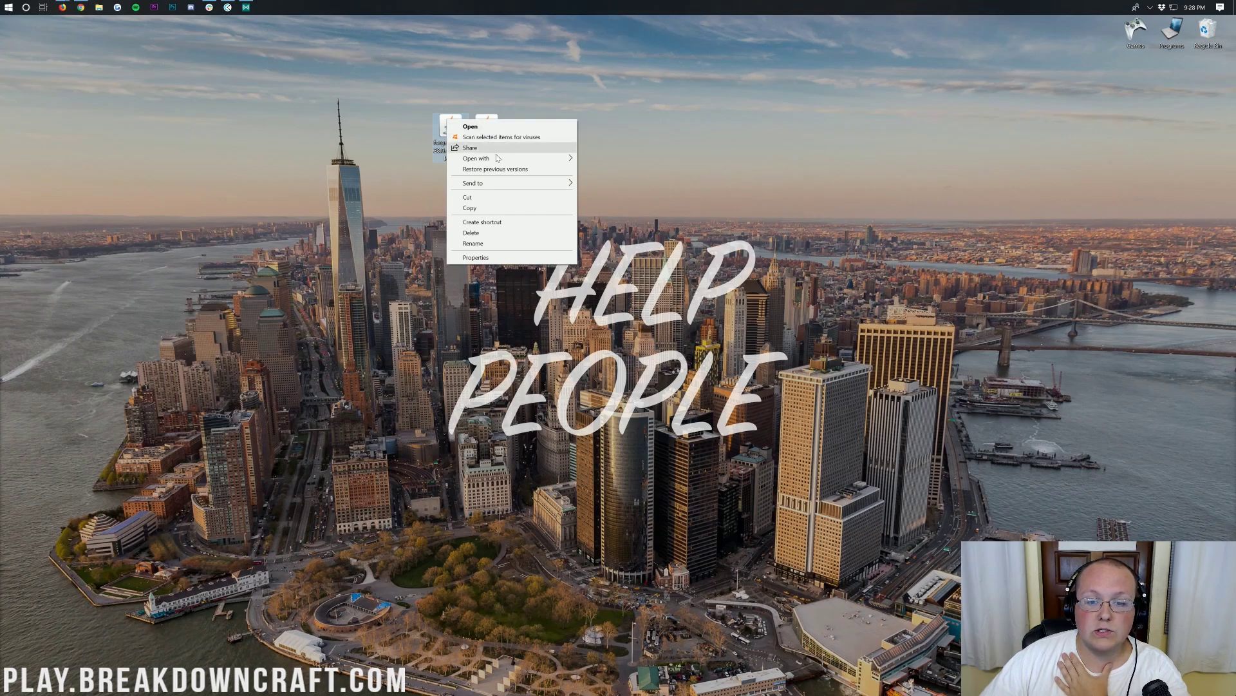
mouse_move(515, 157)
click(624, 171)
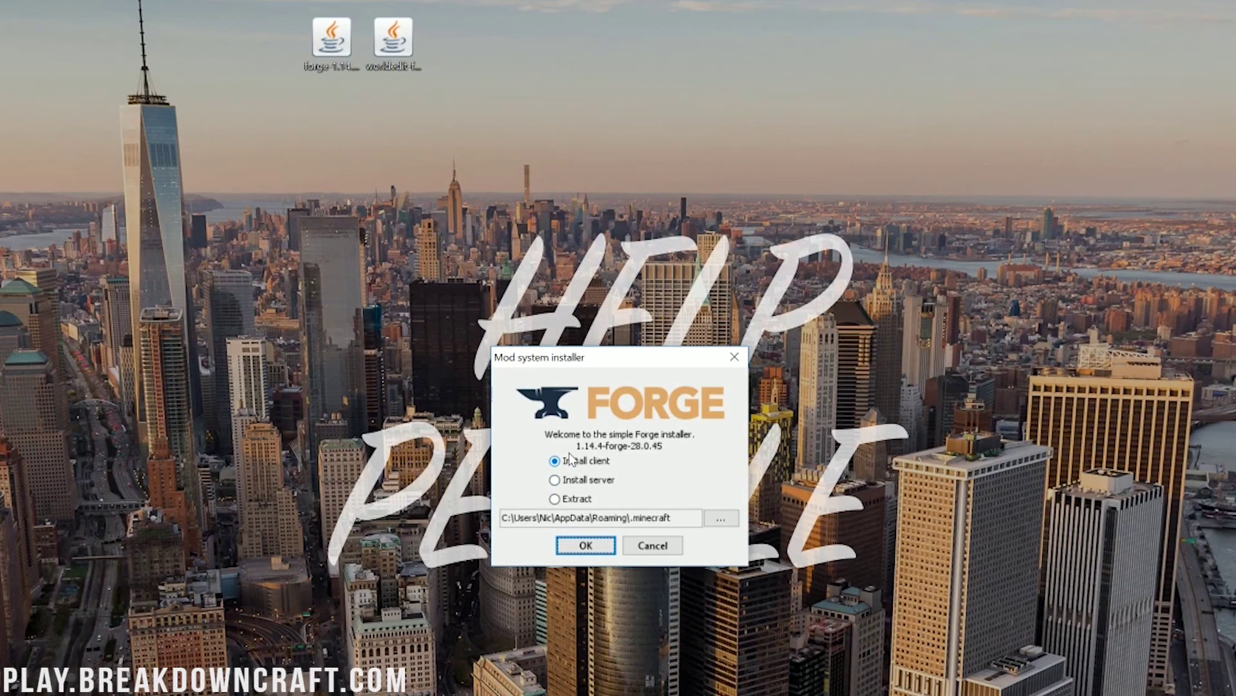
click(571, 457)
click(588, 546)
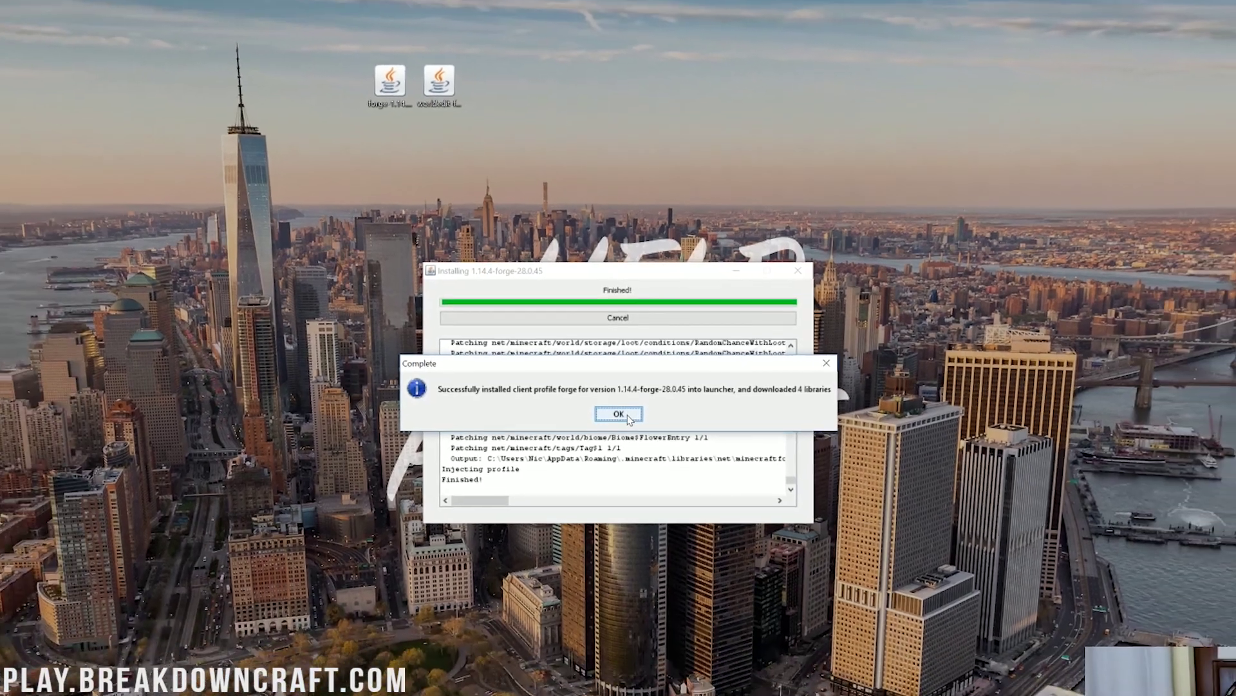
click(619, 455)
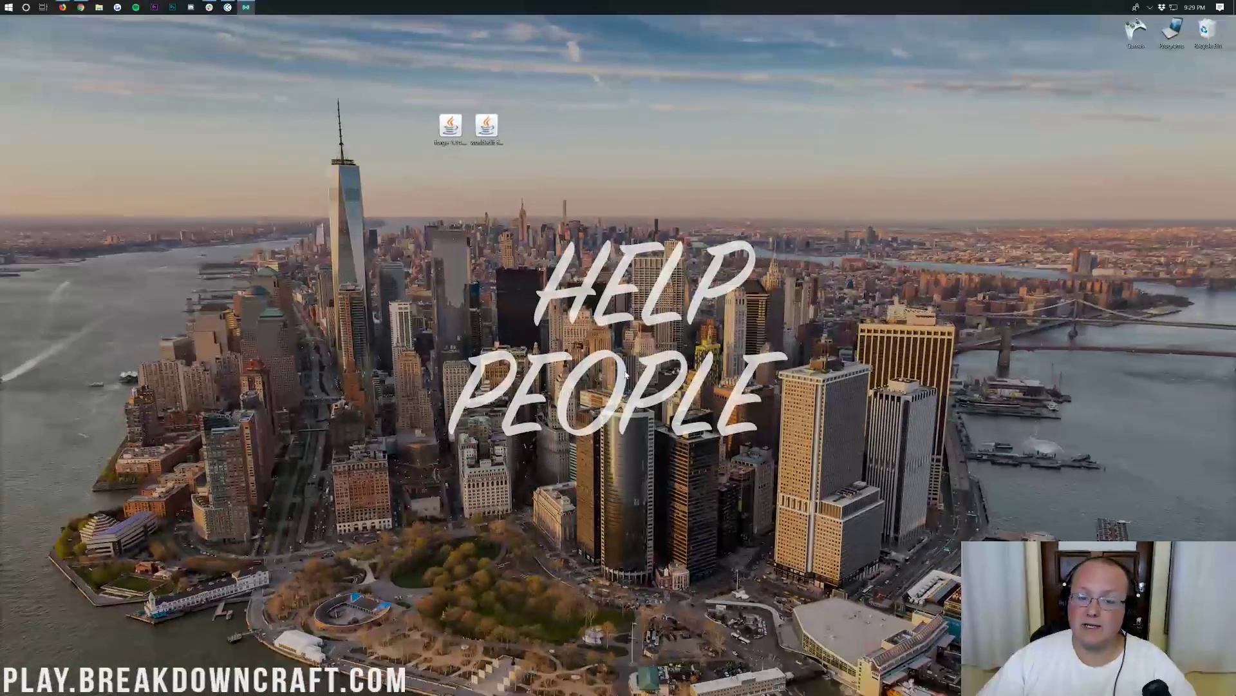
- Move the Forge installer away from the WorldEdit jar on the desktop and select the WorldEdit jar
drag(450, 125, 955, 78)
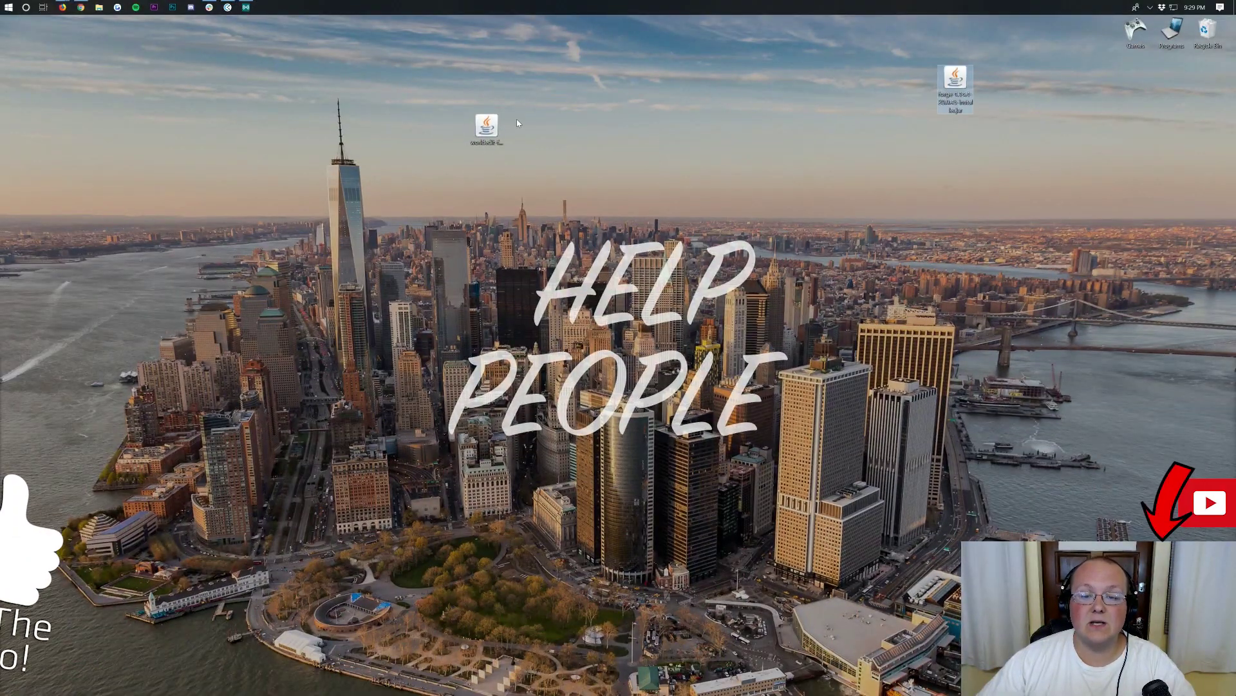
click(487, 127)
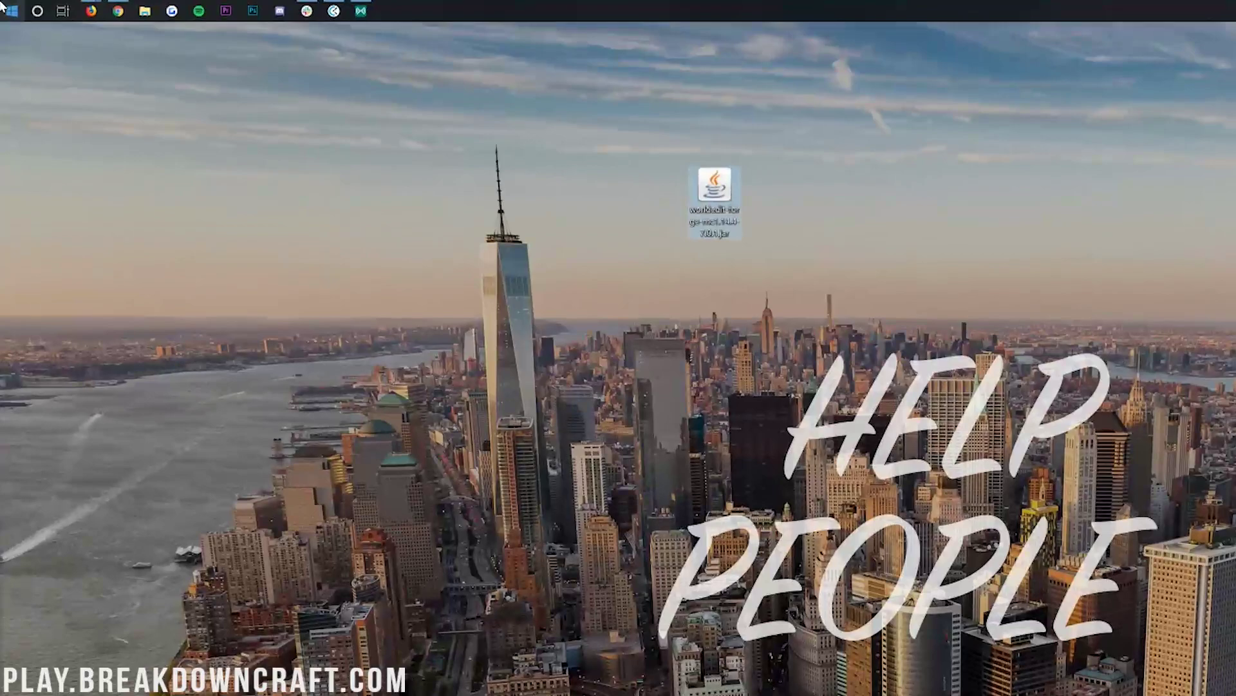
- Launch the Windows Run app and open the Roaming folder with %appdata%
click(2, 5)
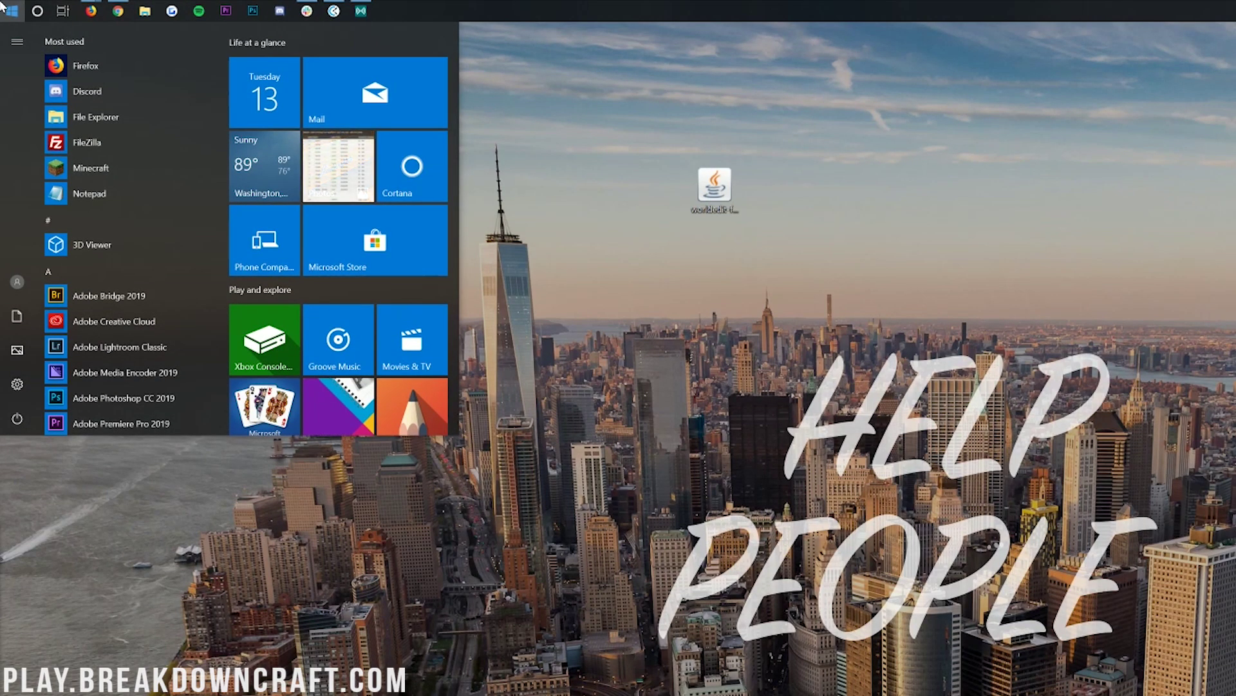
text(run)
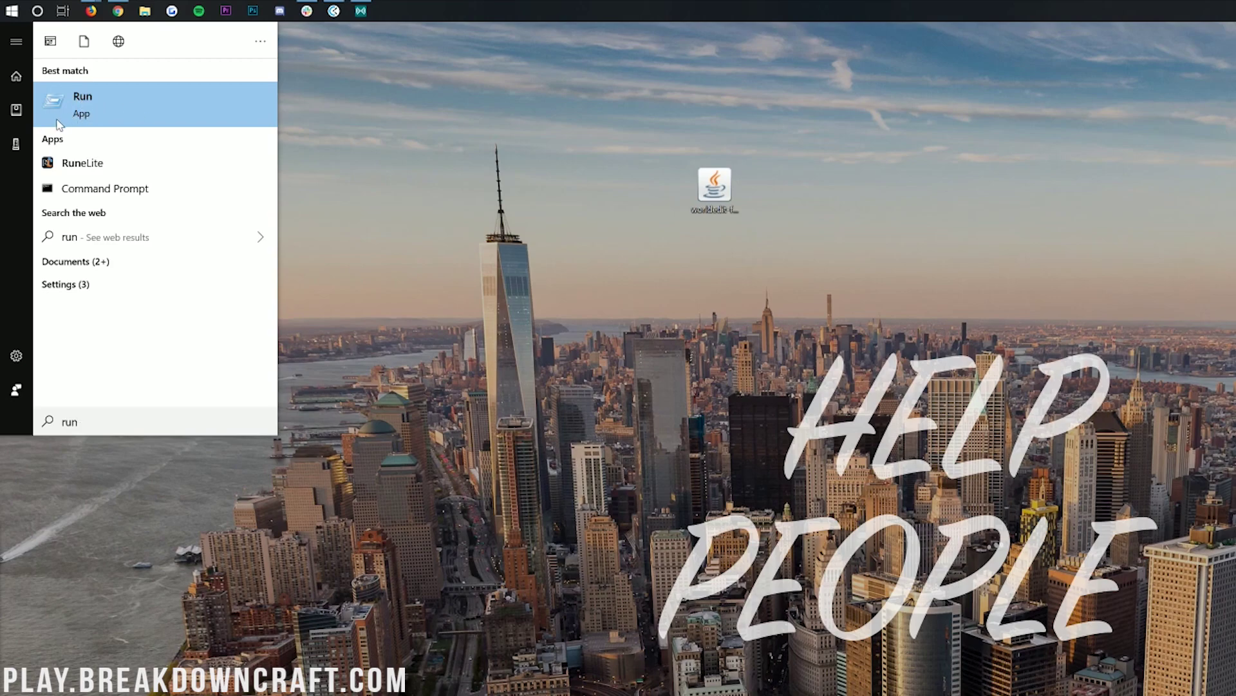
click(113, 108)
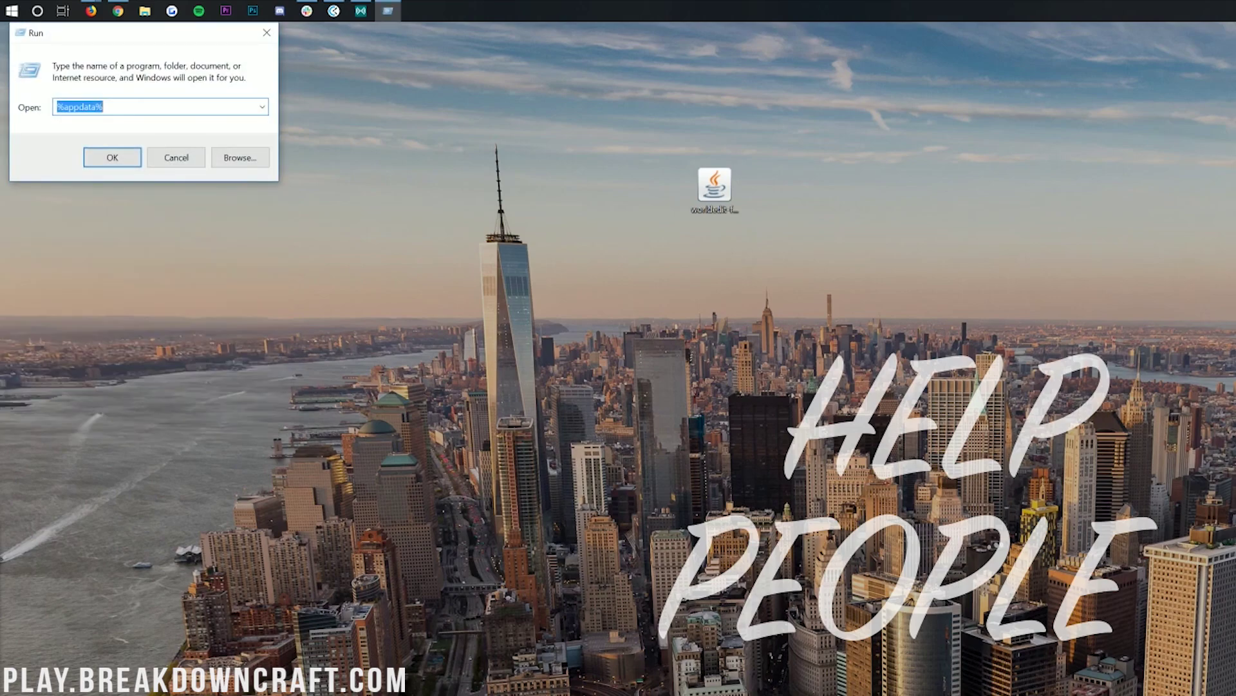
text(%appdata%)
drag(119, 43, 122, 68)
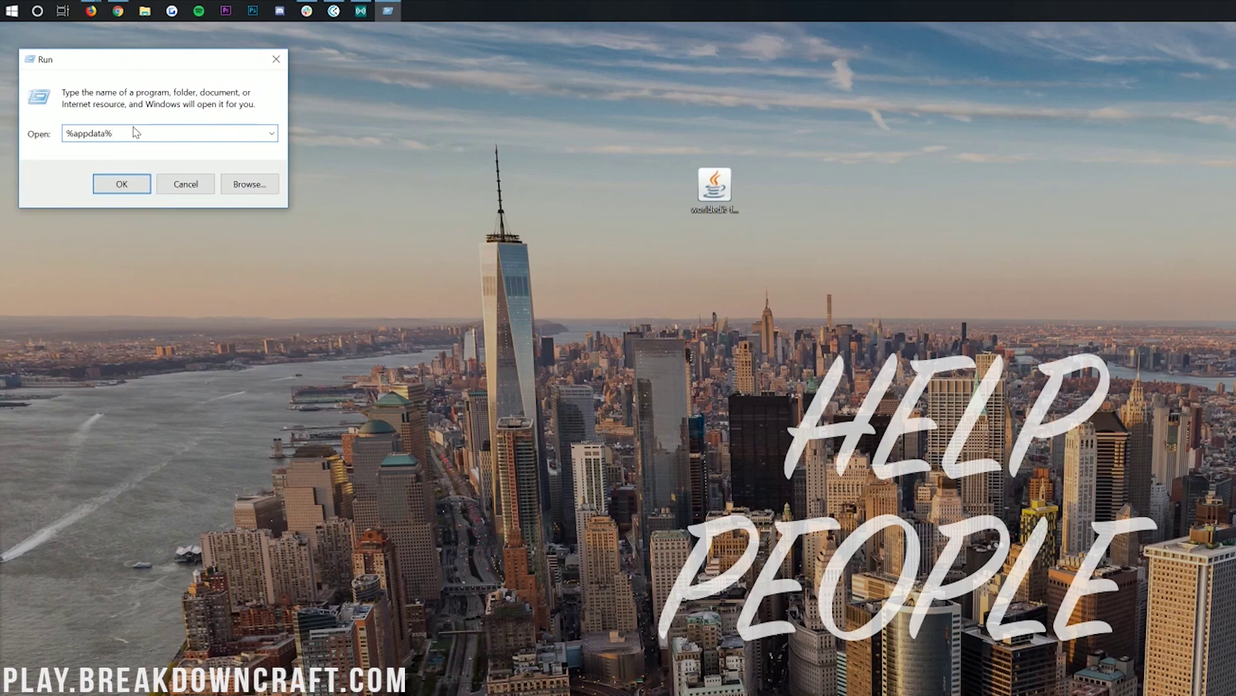
drag(124, 133, 33, 134)
text(%a)
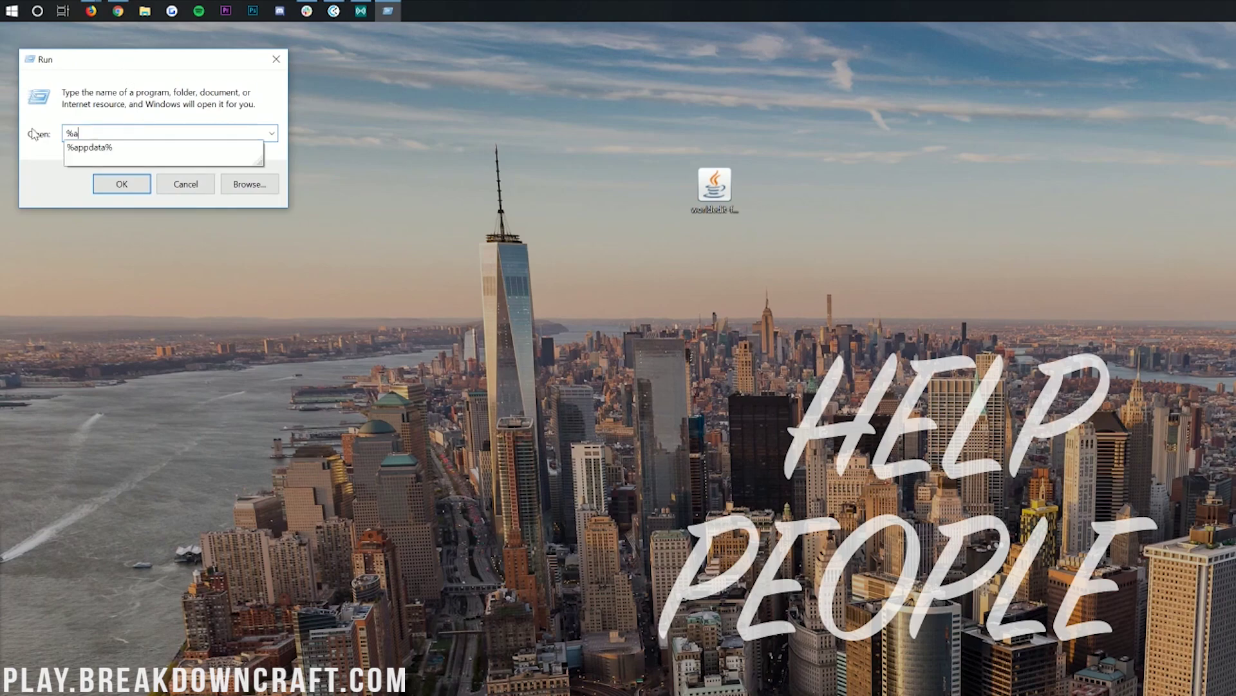
text(ppdata%)
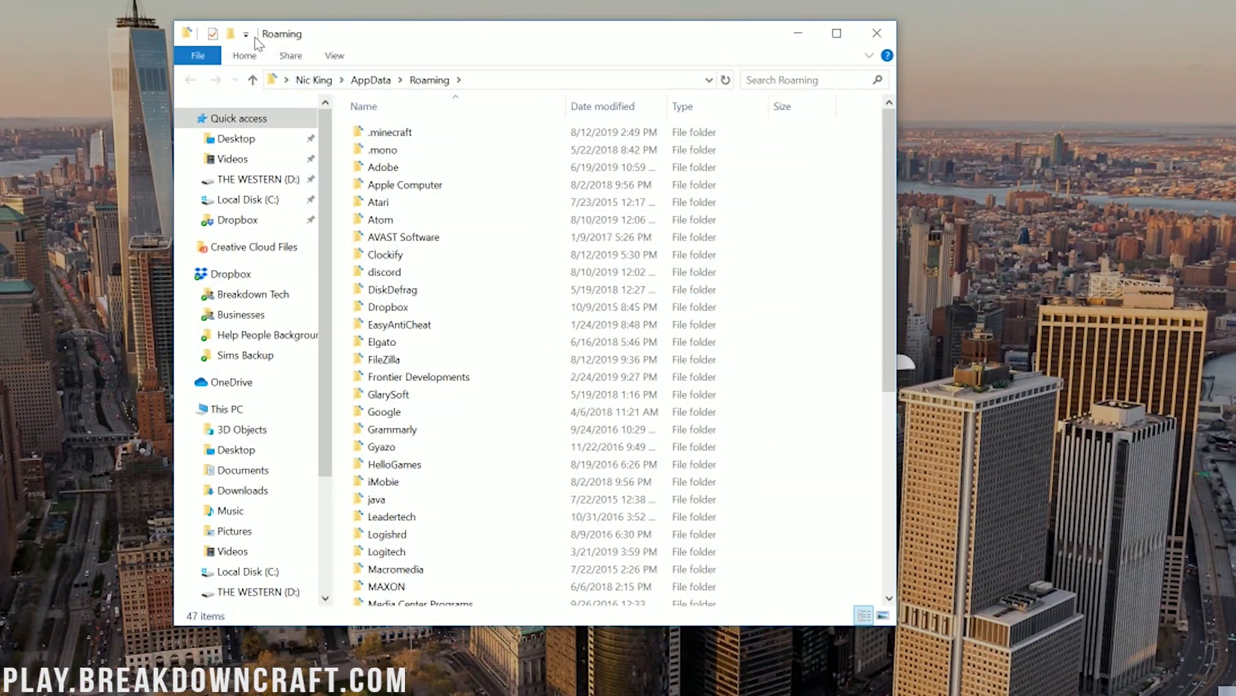
- Open the .minecraft folder and delete its existing mods folder
double_click(413, 135)
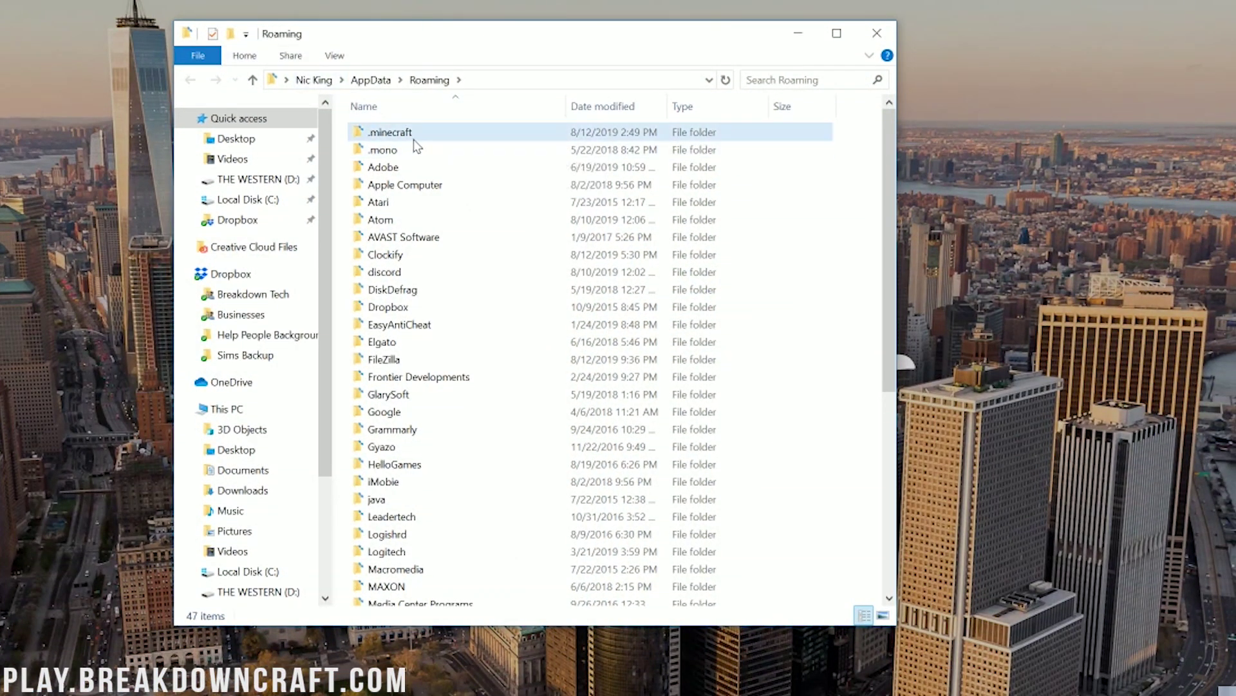
click(383, 289)
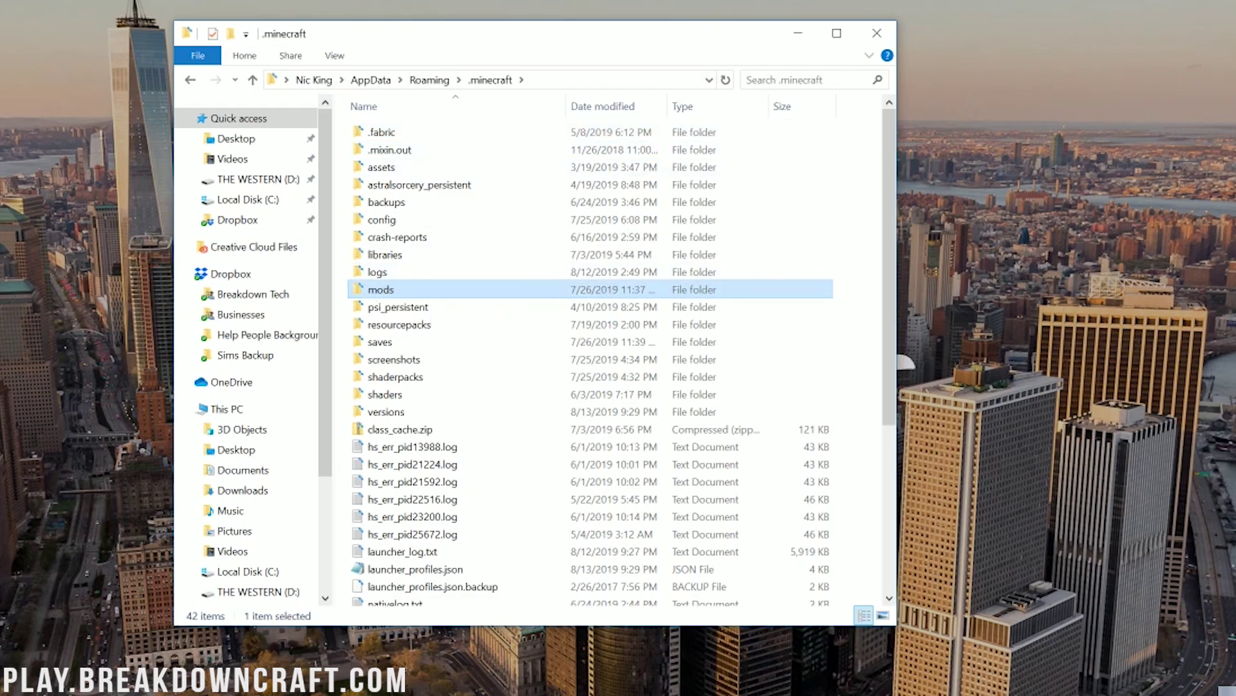
key(Delete)
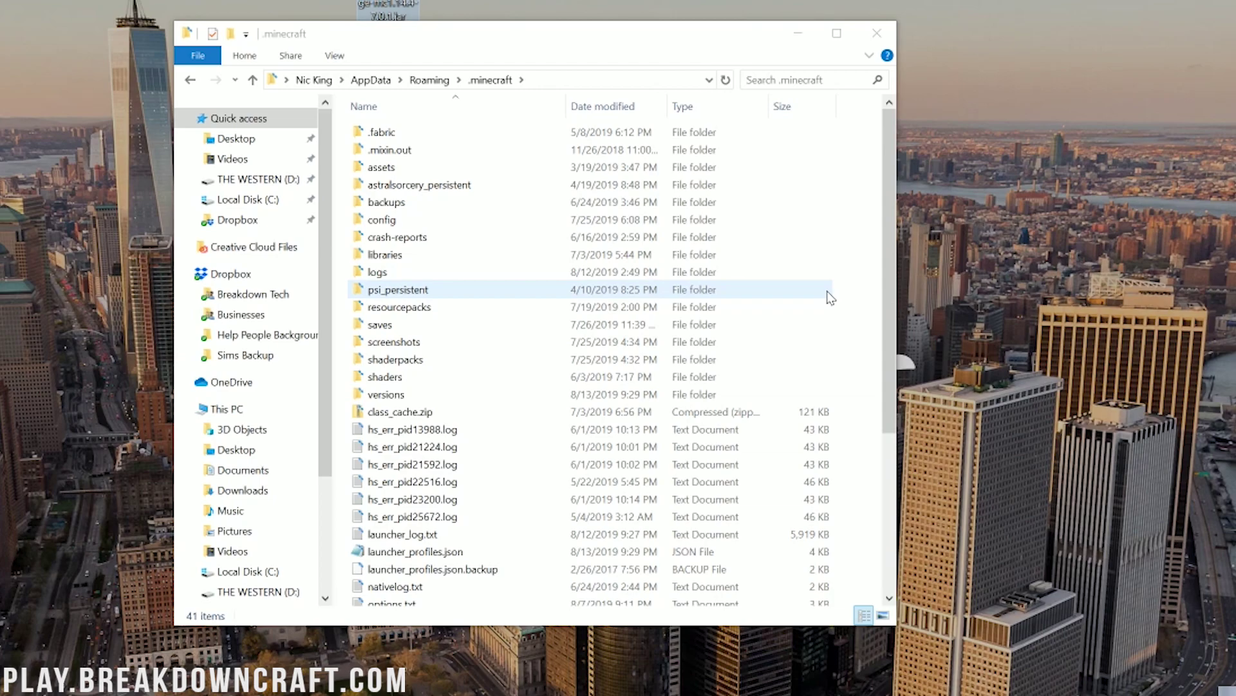
- Create a new folder named "mods" in .minecraft and open it
right_click(845, 252)
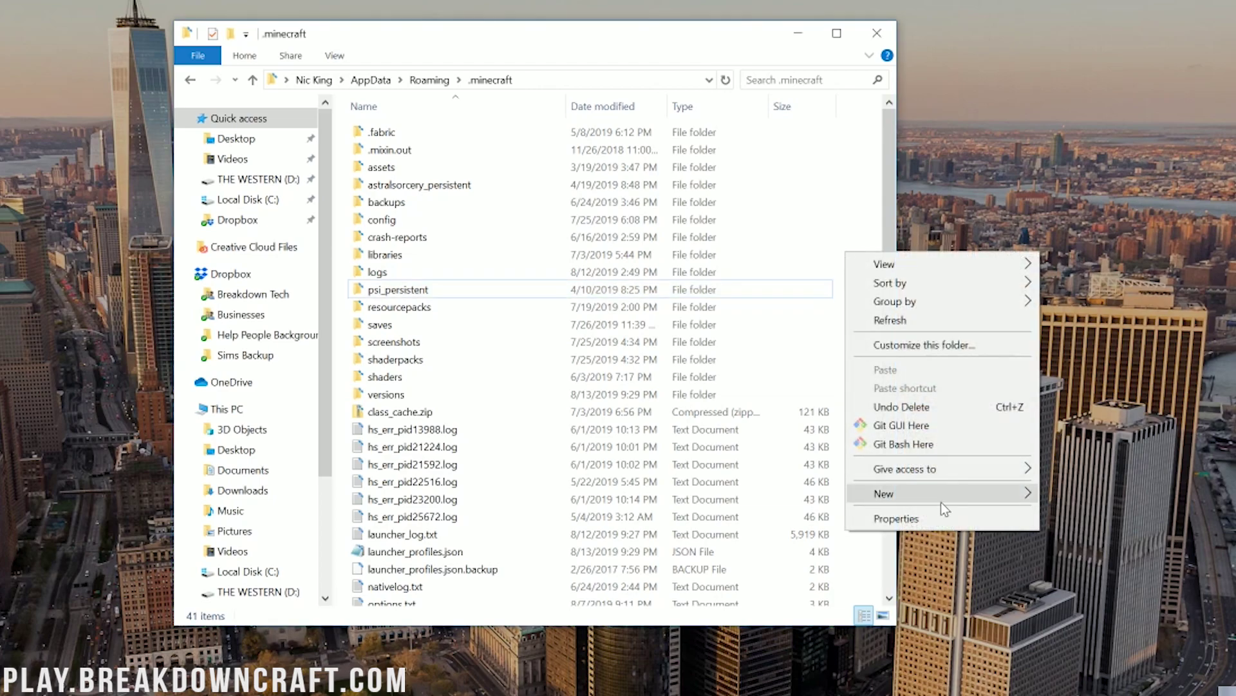
mouse_move(945, 498)
click(1066, 496)
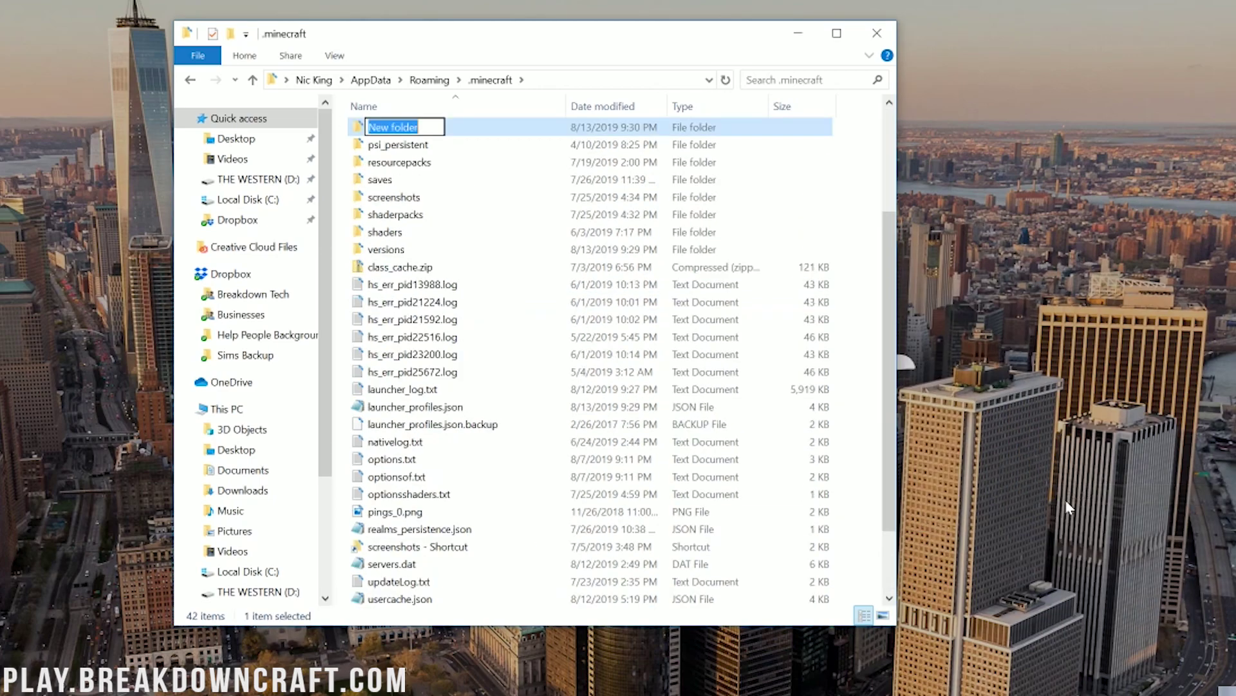
text(mods)
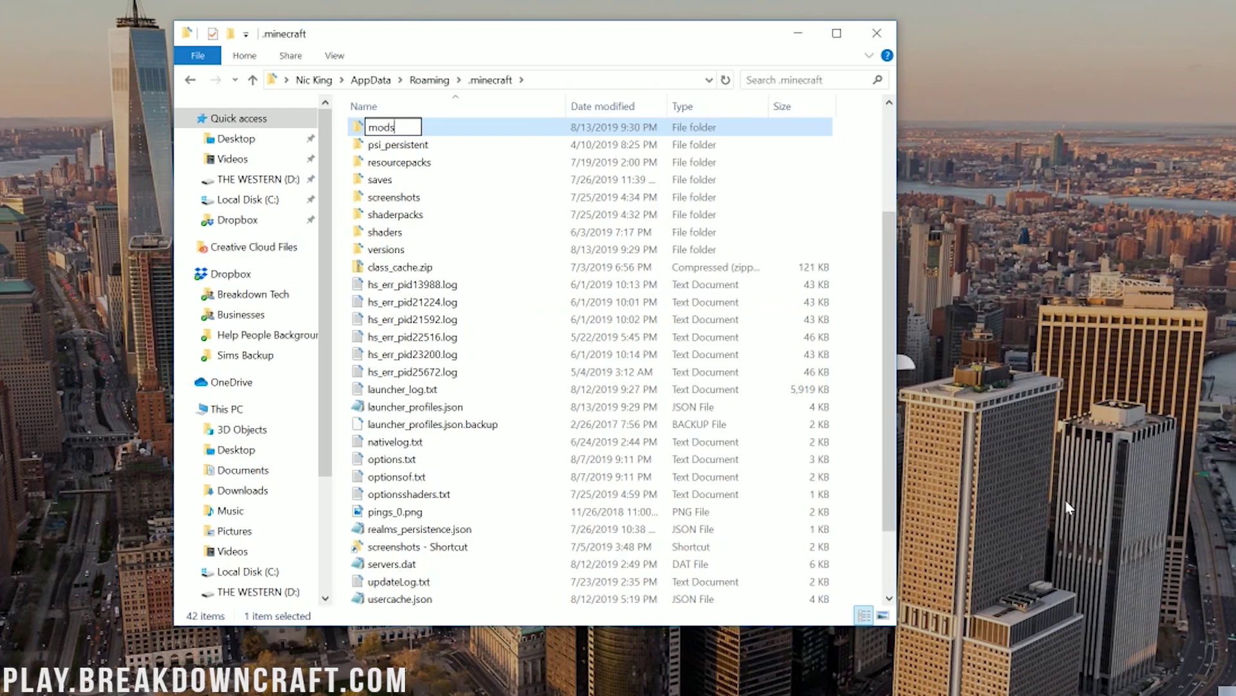
key(ctrl+a)
click(507, 125)
double_click(424, 133)
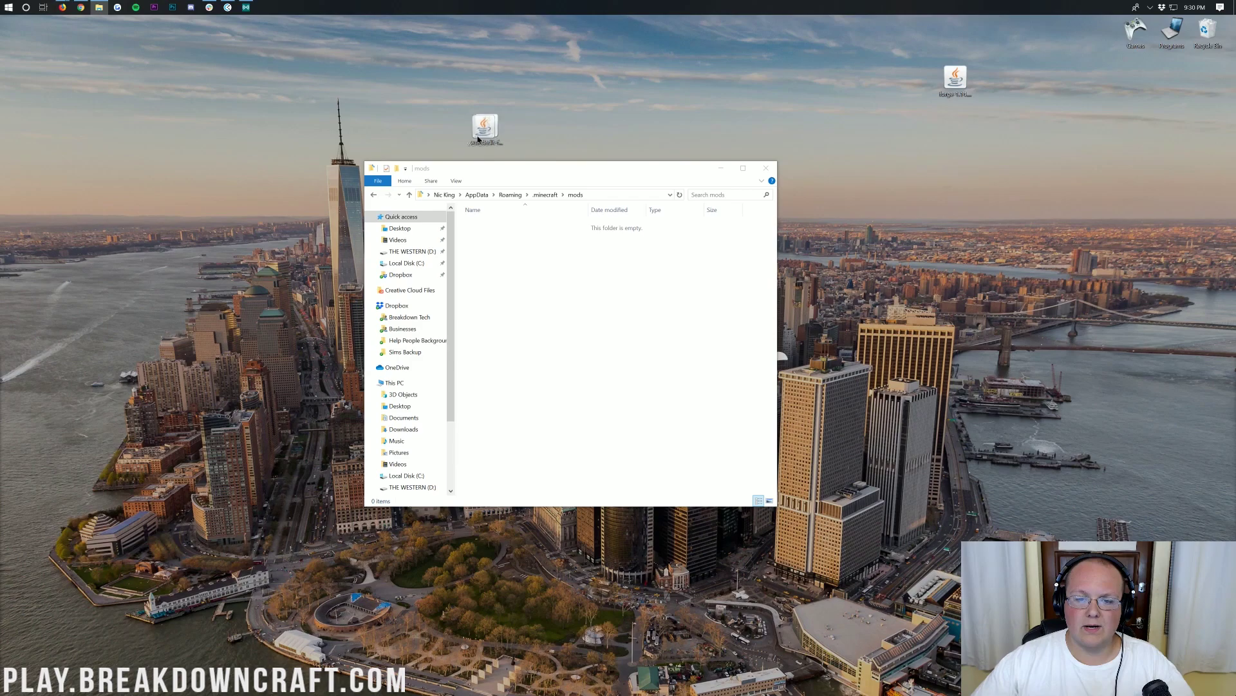
- Put the WorldEdit jar from the desktop into the empty mods folder and close the folder window
drag(478, 138, 533, 271)
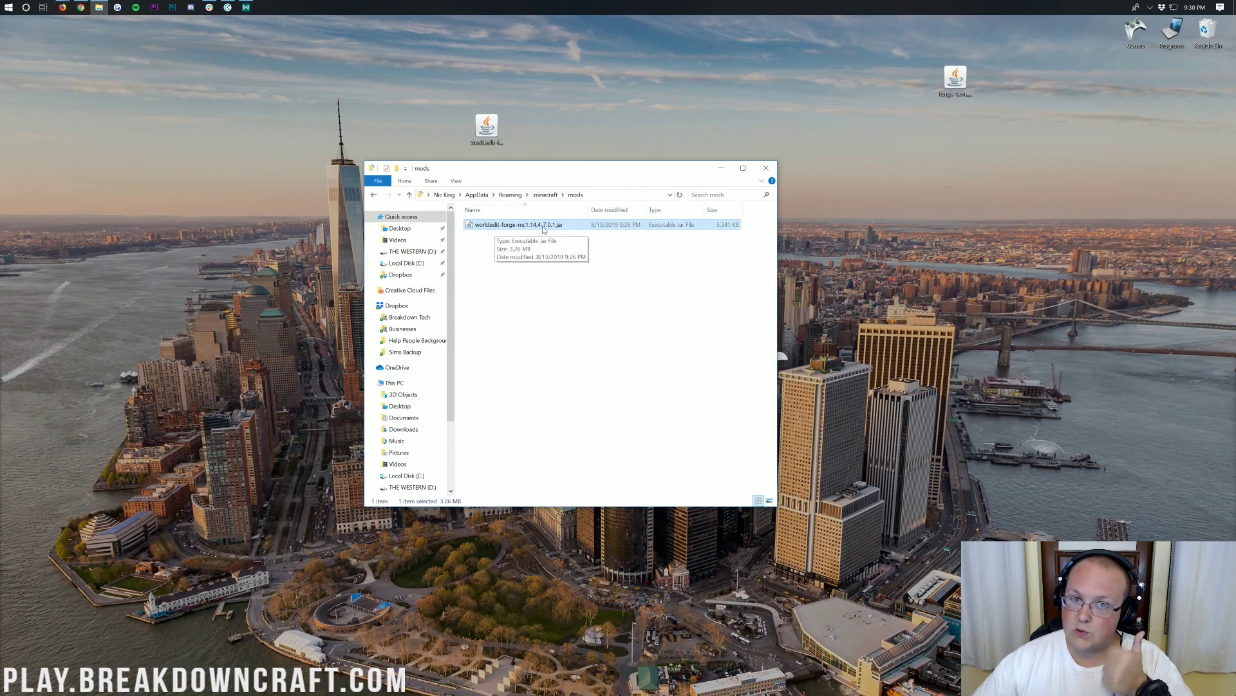
click(766, 168)
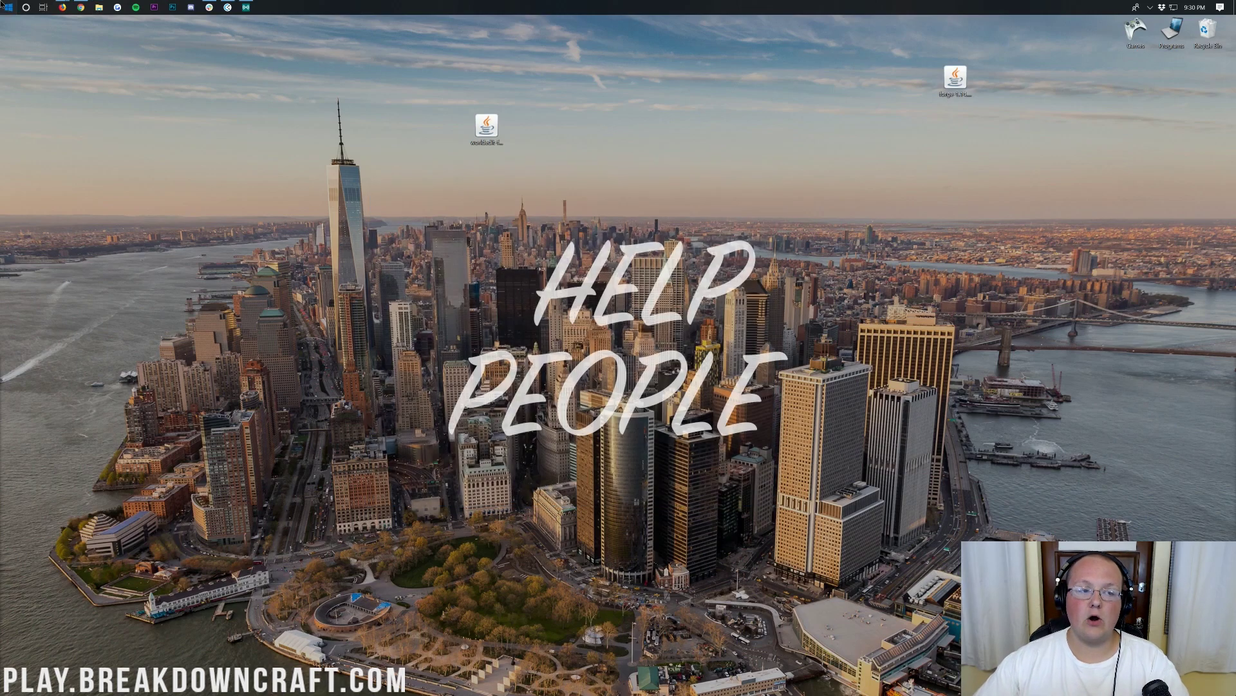
- Start the Minecraft launcher and show its list of installations
click(3, 5)
text(minecraft)
key(Return)
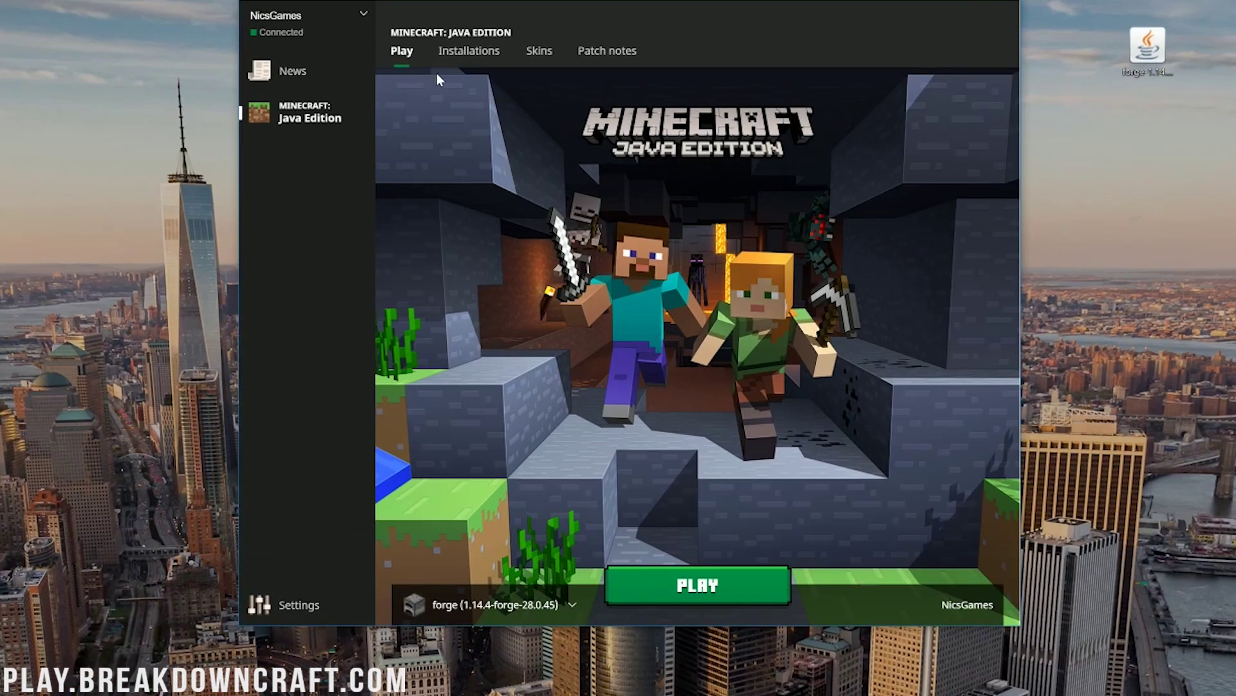
click(443, 51)
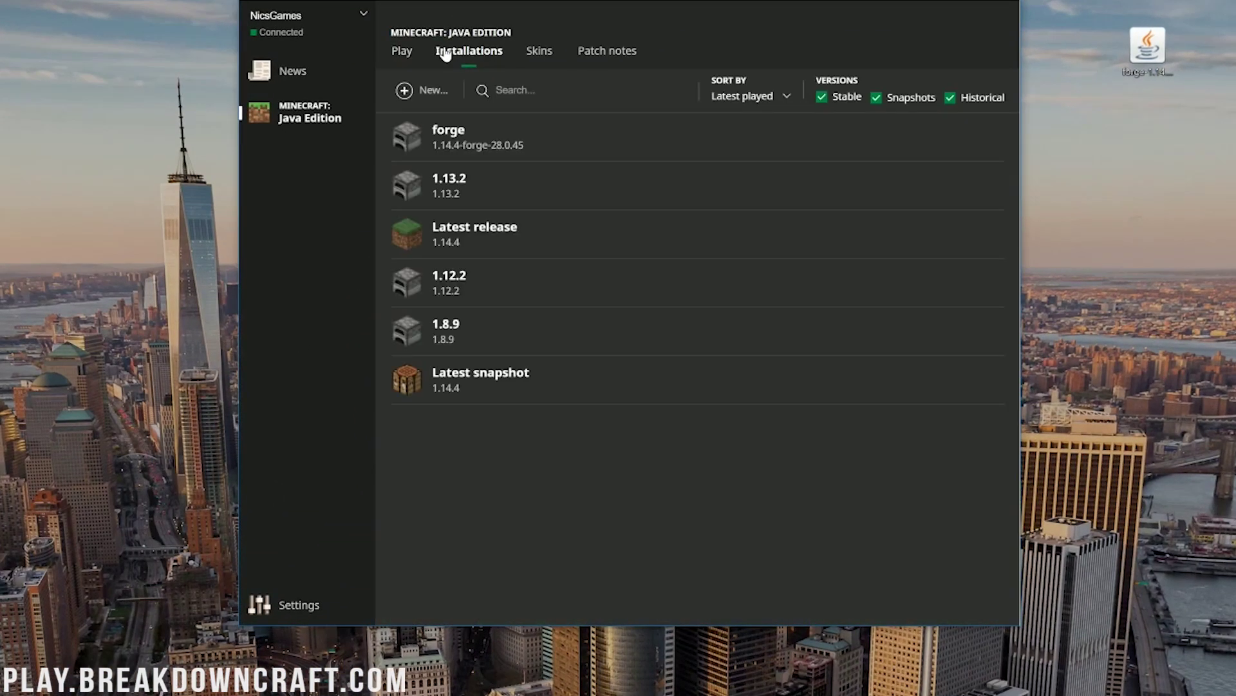
mouse_move(455, 138)
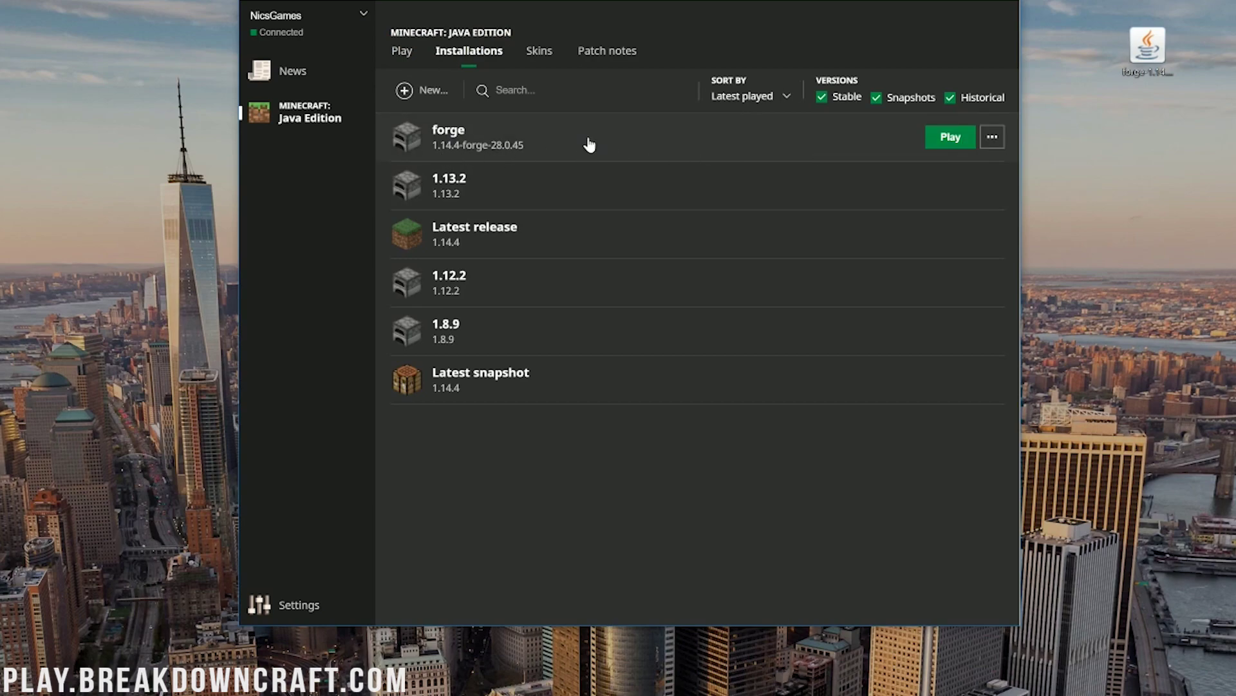
- Create an installation named "Play.BreakdownCraft.com" with version release 1.14.4-forge-28.0.45 and a 1920x1080 resolution
click(423, 92)
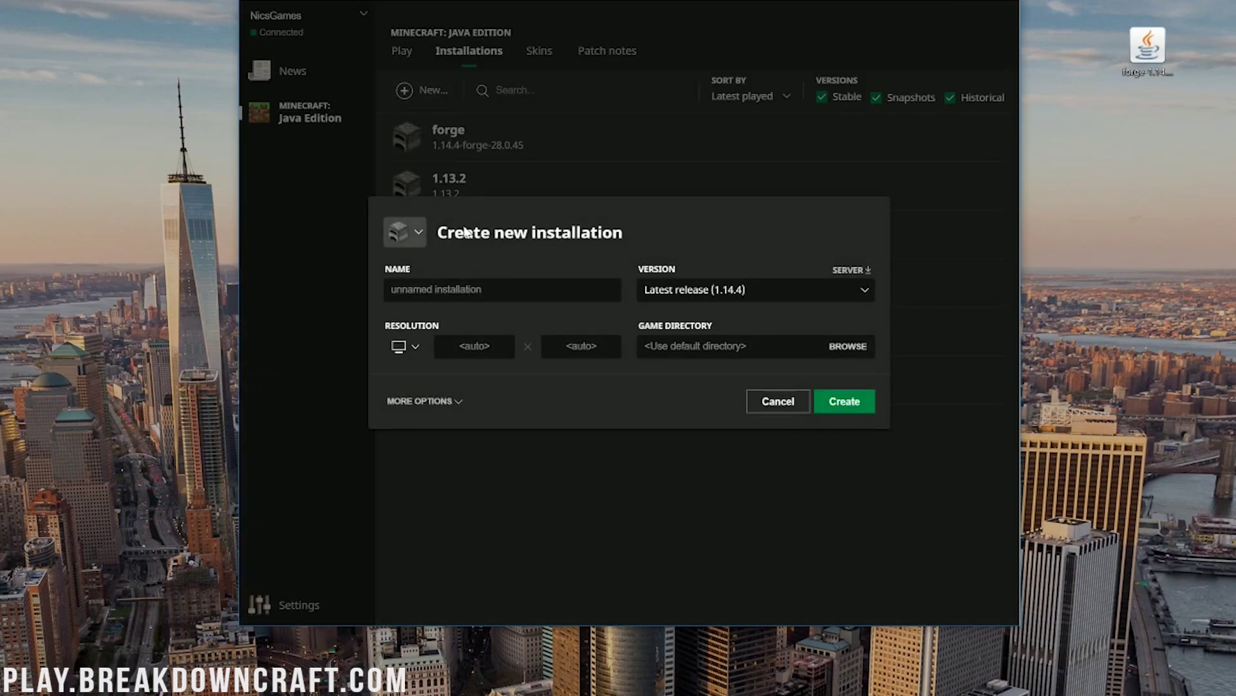
text(Play.BreakdownCraft.com)
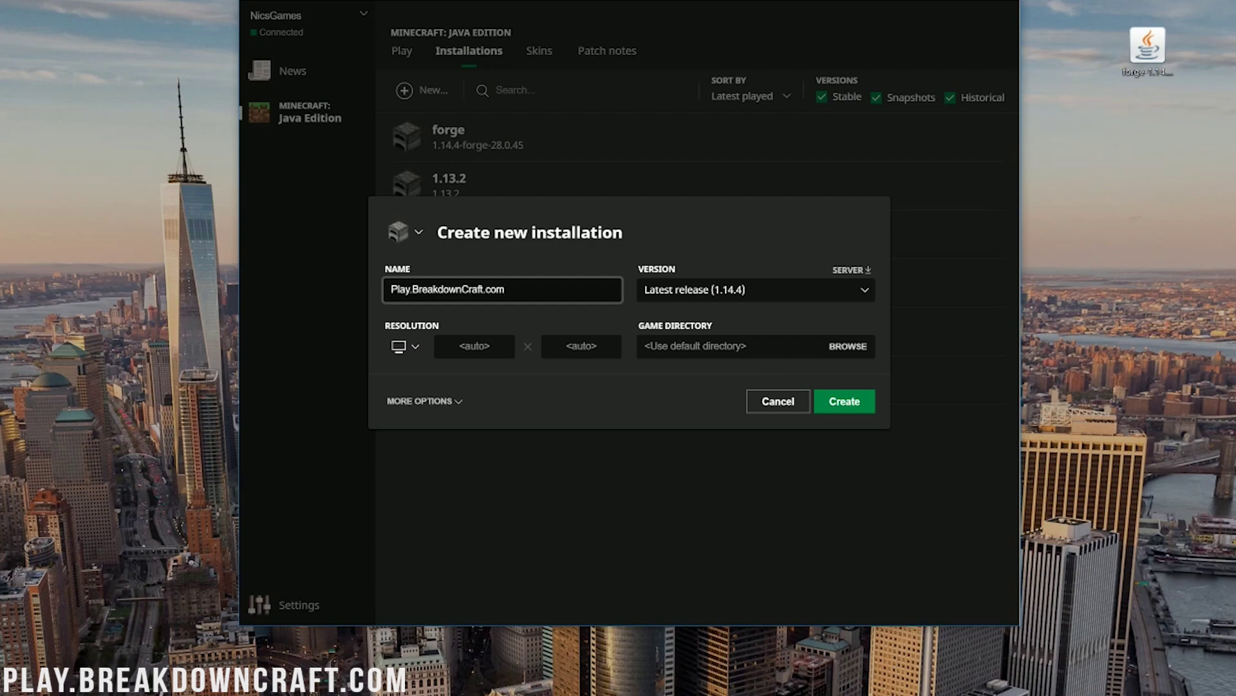
key(ctrl+a)
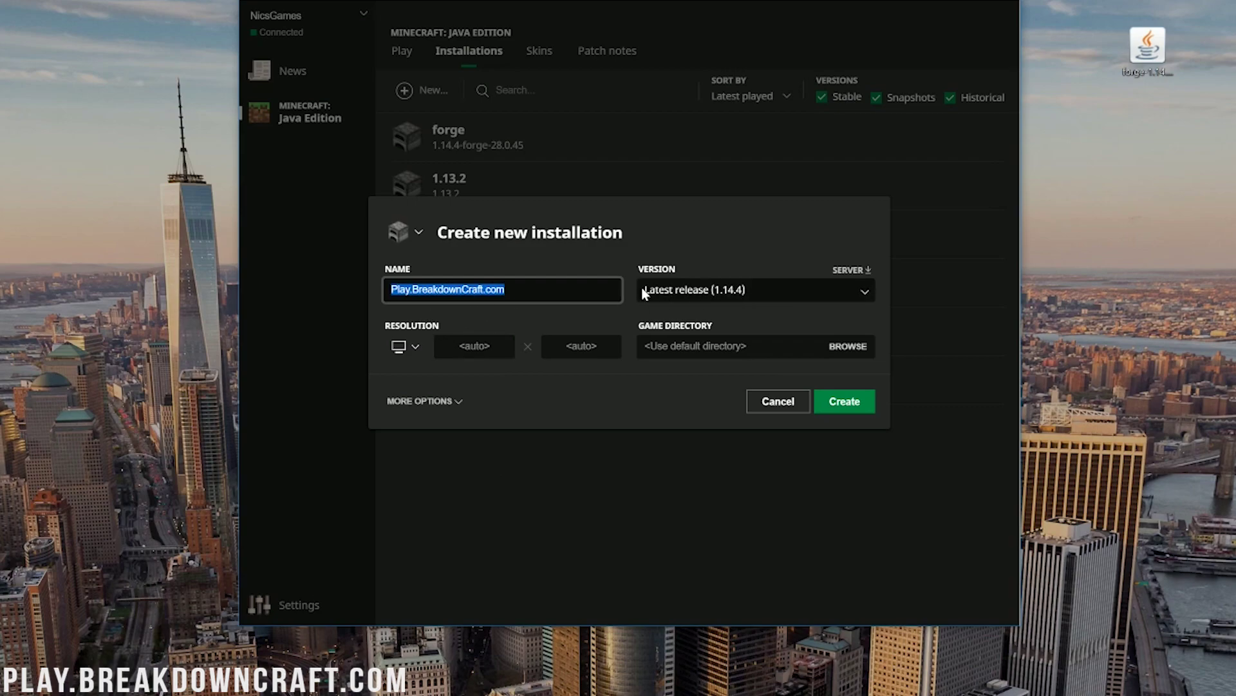
click(748, 294)
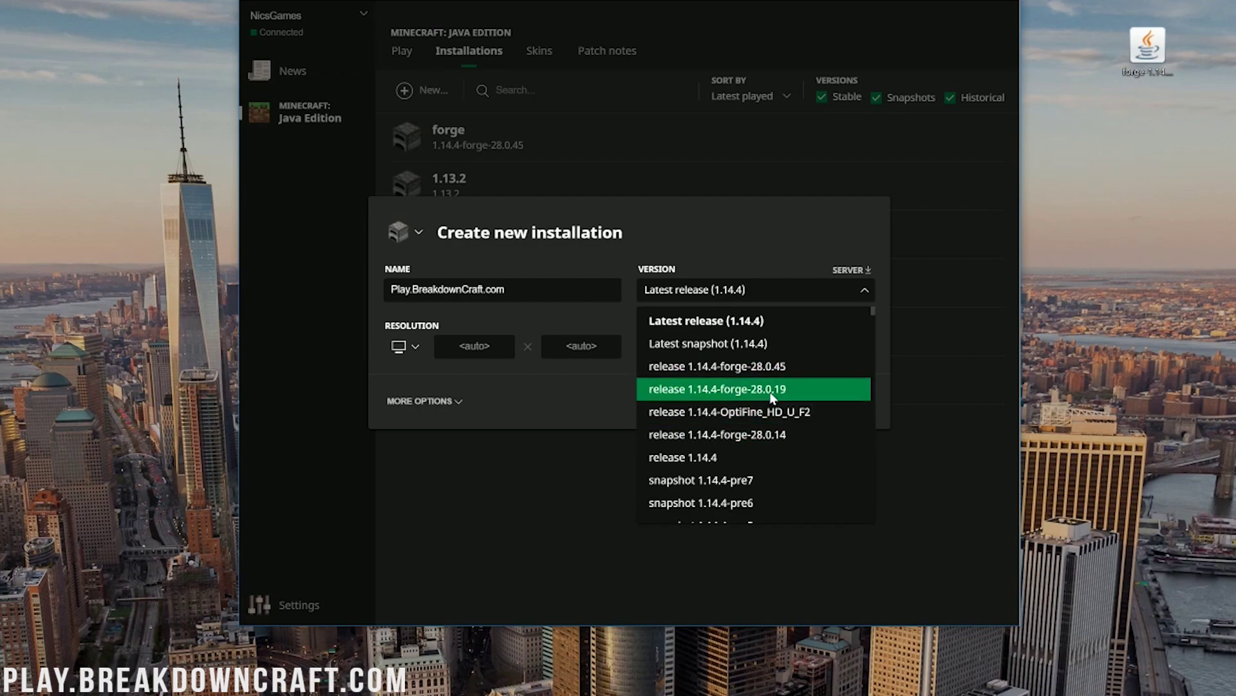
click(797, 362)
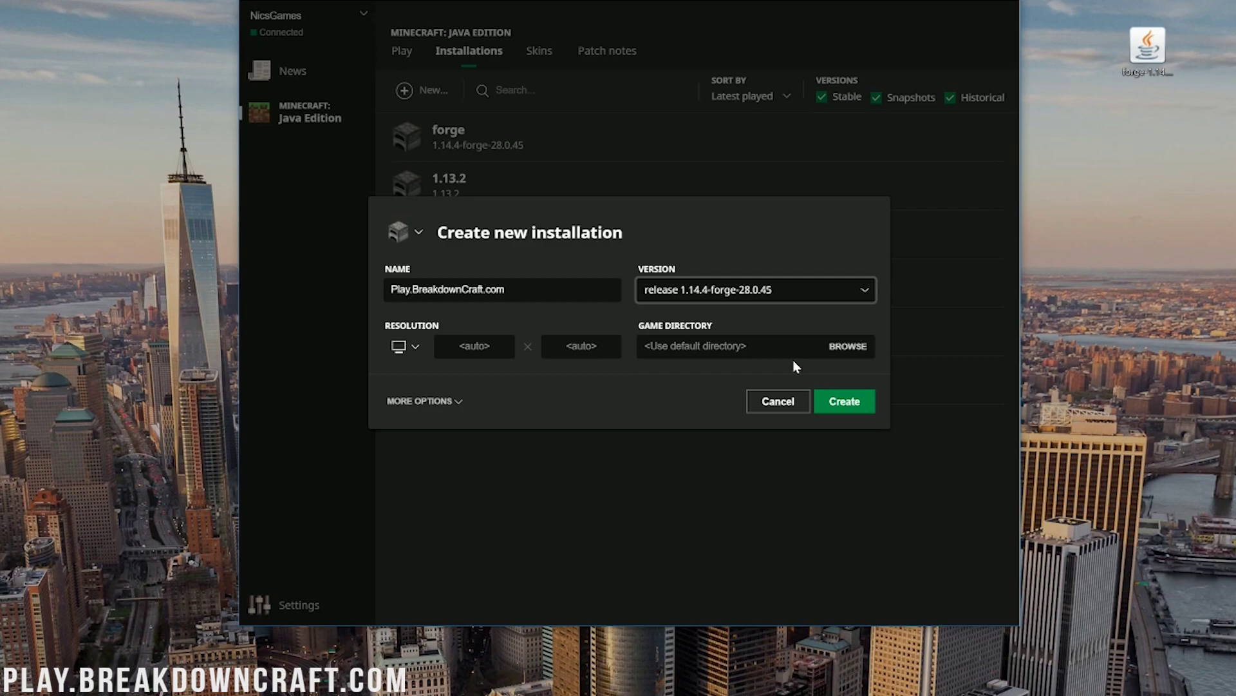
click(405, 356)
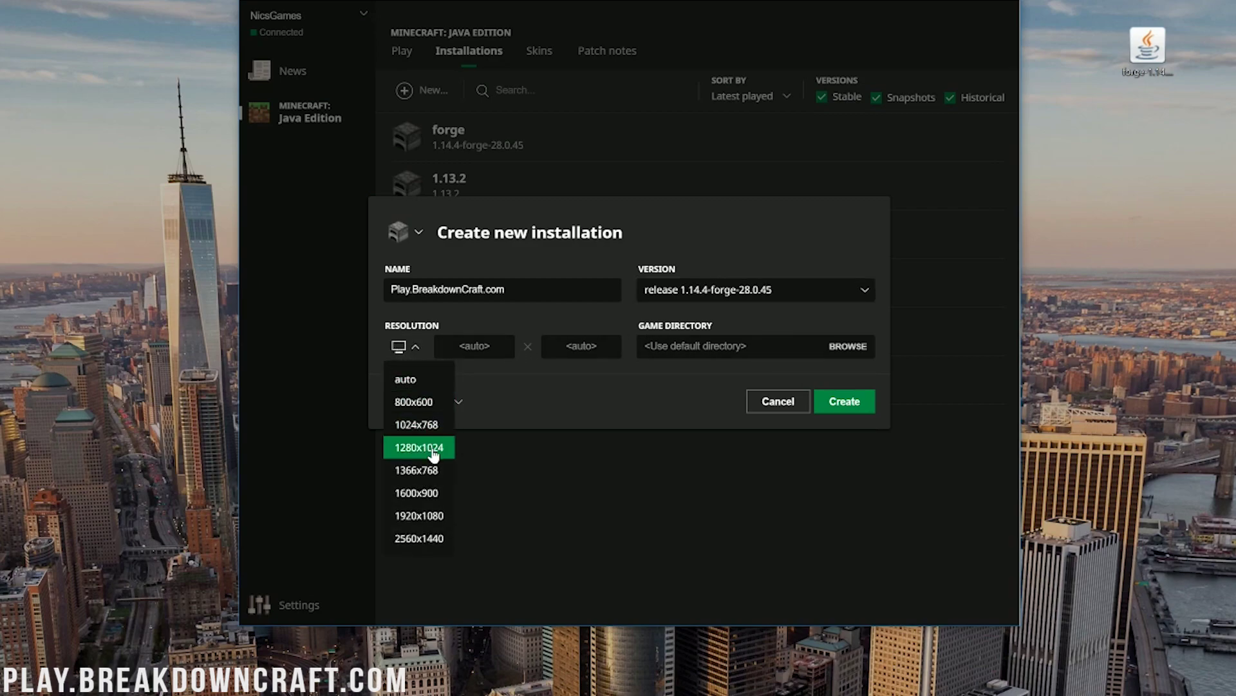
click(427, 515)
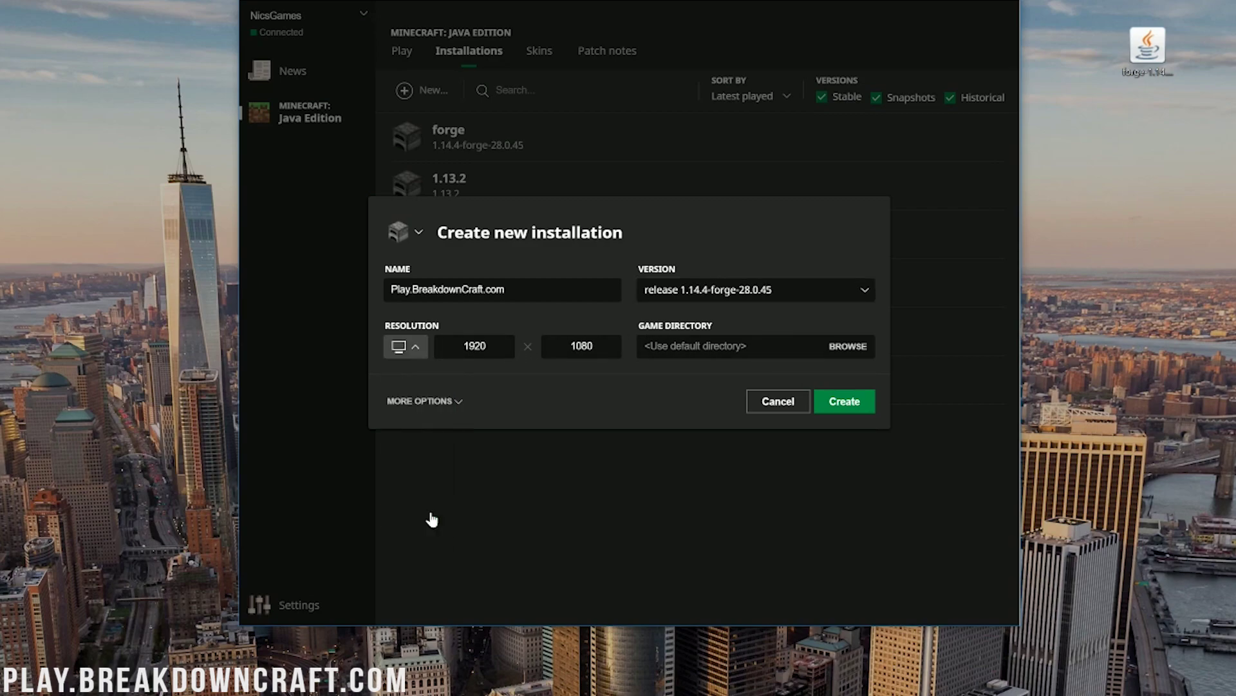
click(845, 405)
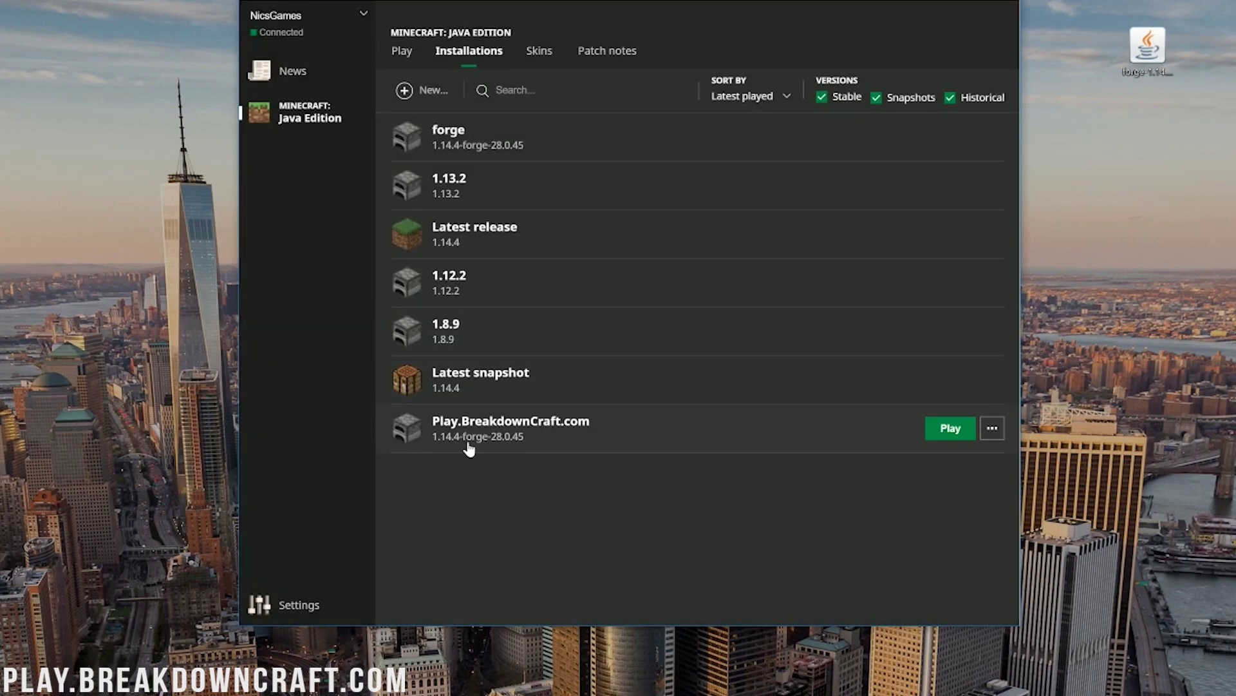
- Launch the Play.BreakdownCraft.com installation and view WorldEdit's details in the game's mod list
click(944, 428)
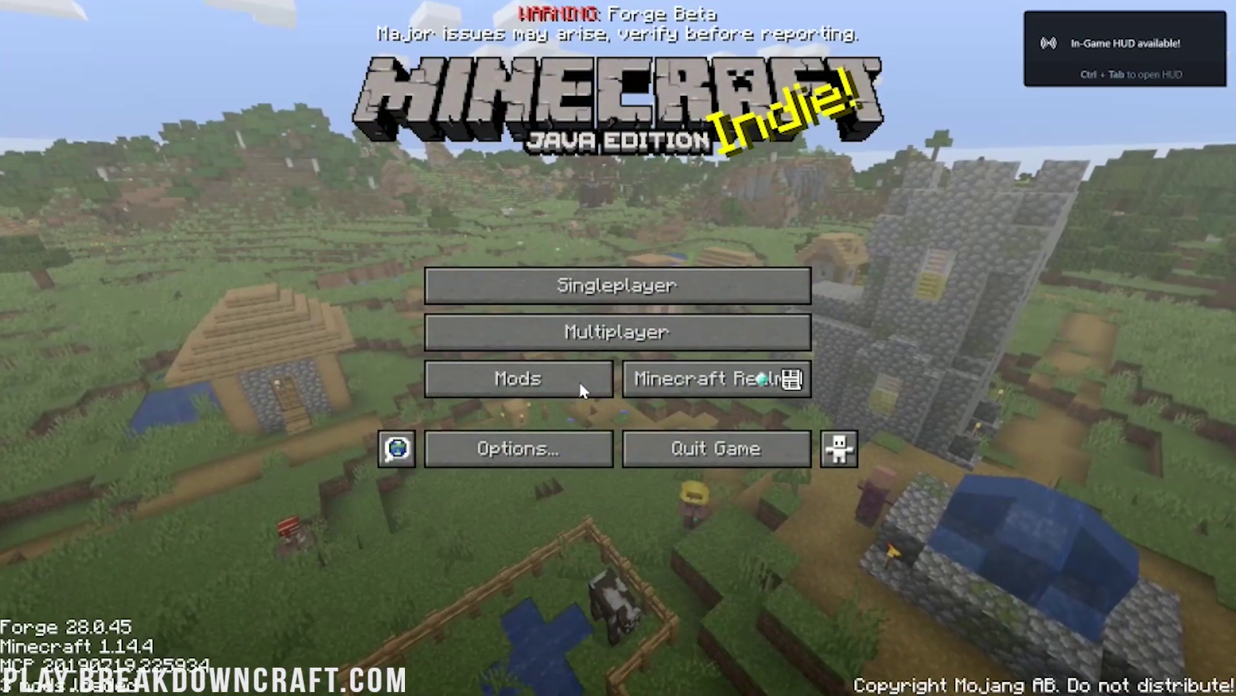
click(580, 384)
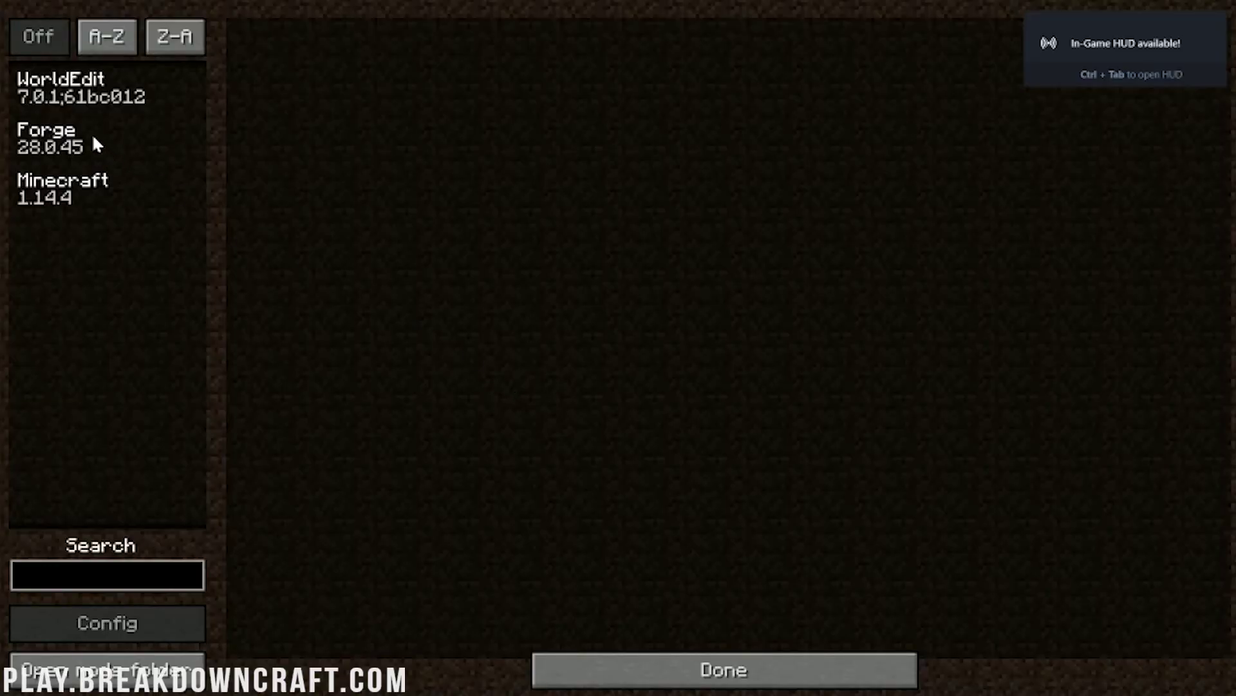
click(66, 92)
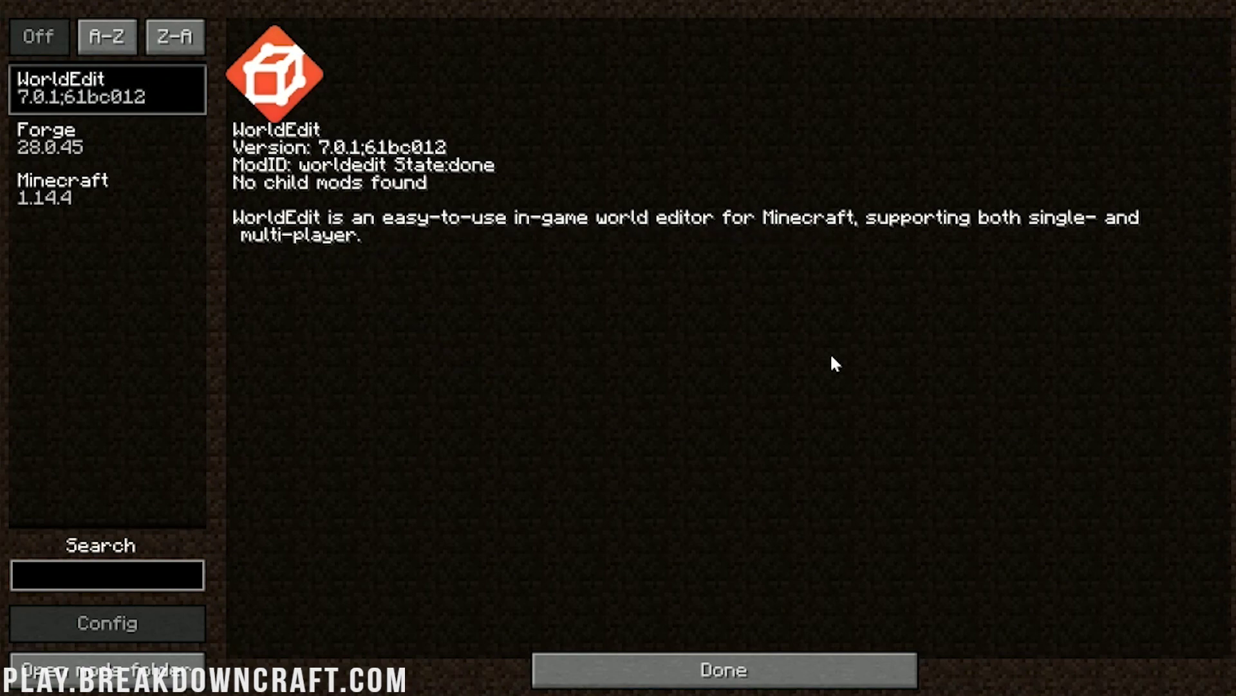
- Create a new single-player world named "World Edit" in Creative mode
click(747, 663)
click(621, 297)
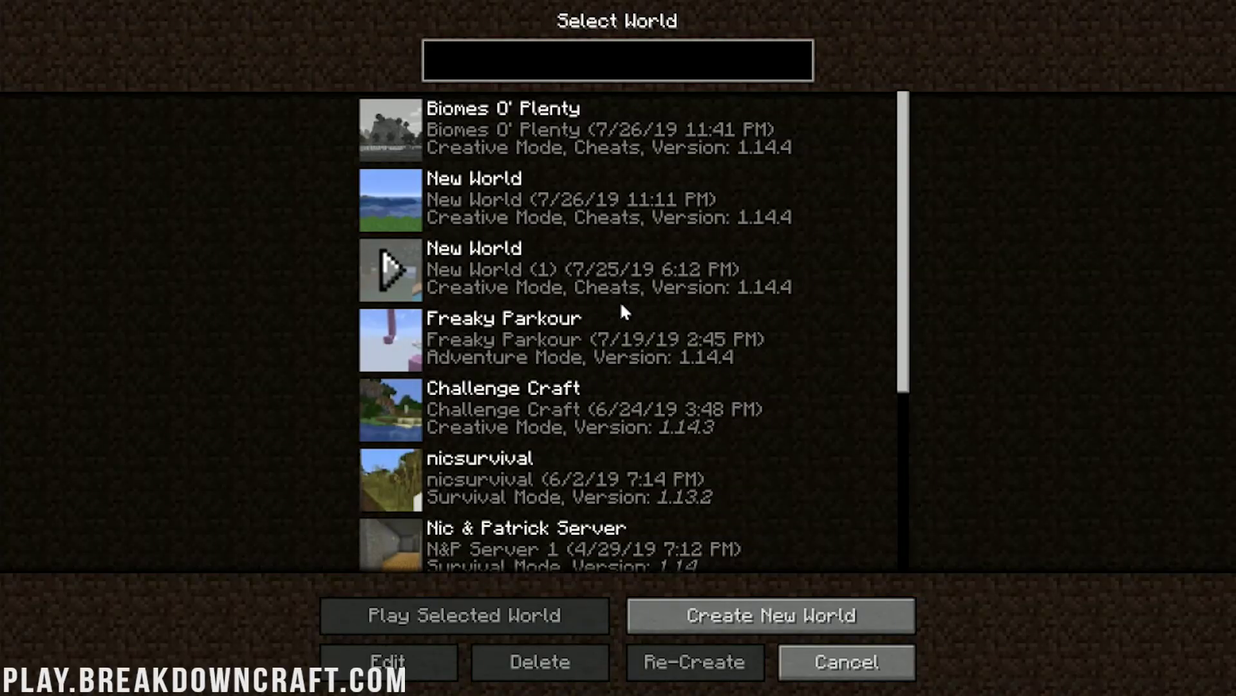
click(747, 619)
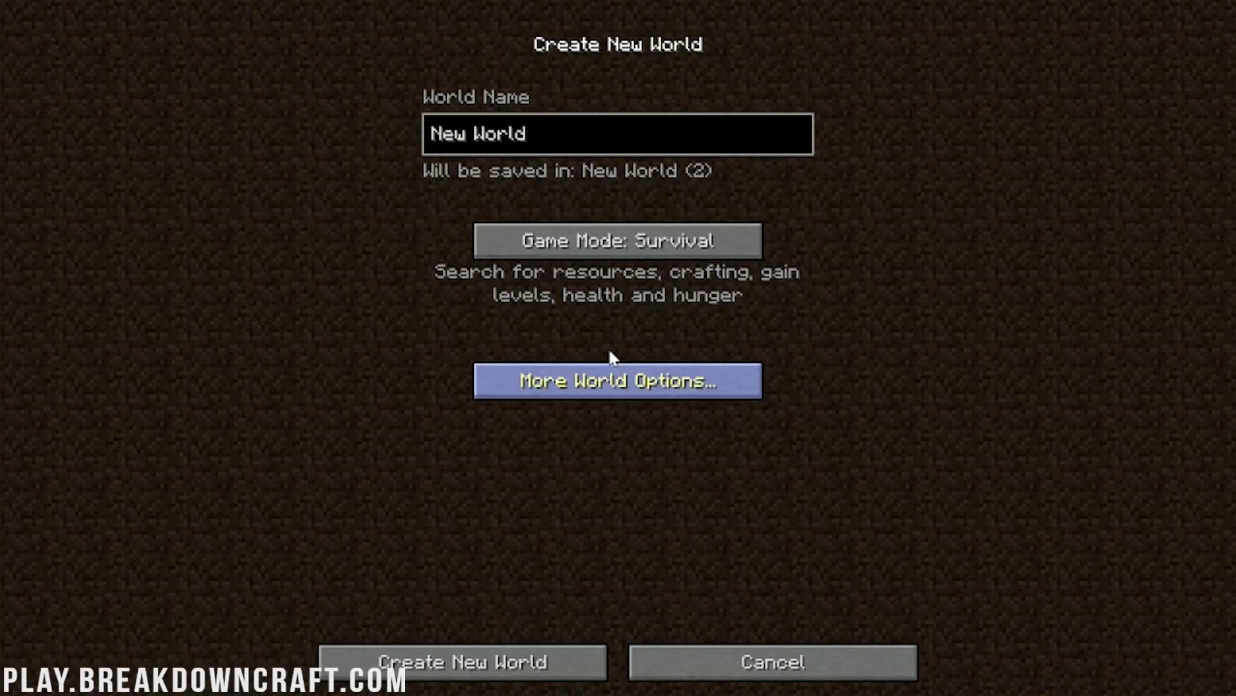
click(549, 143)
key(ctrl+a)
text(Worl)
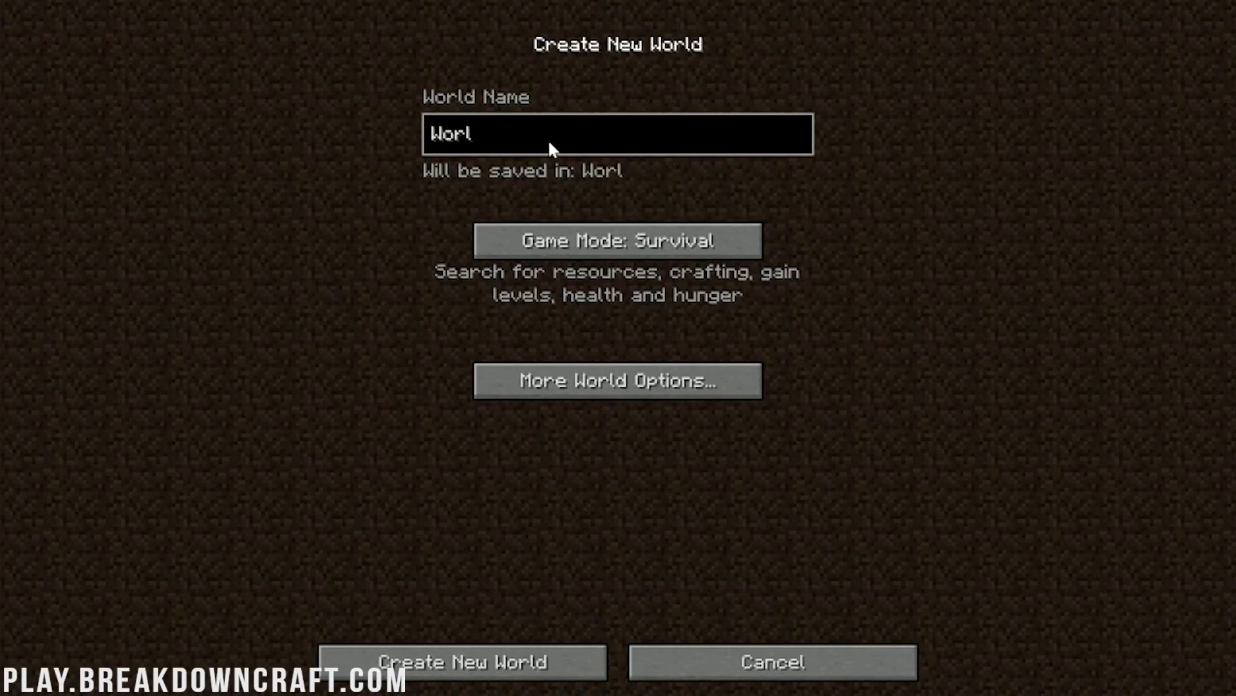
text(d Edit)
click(642, 243)
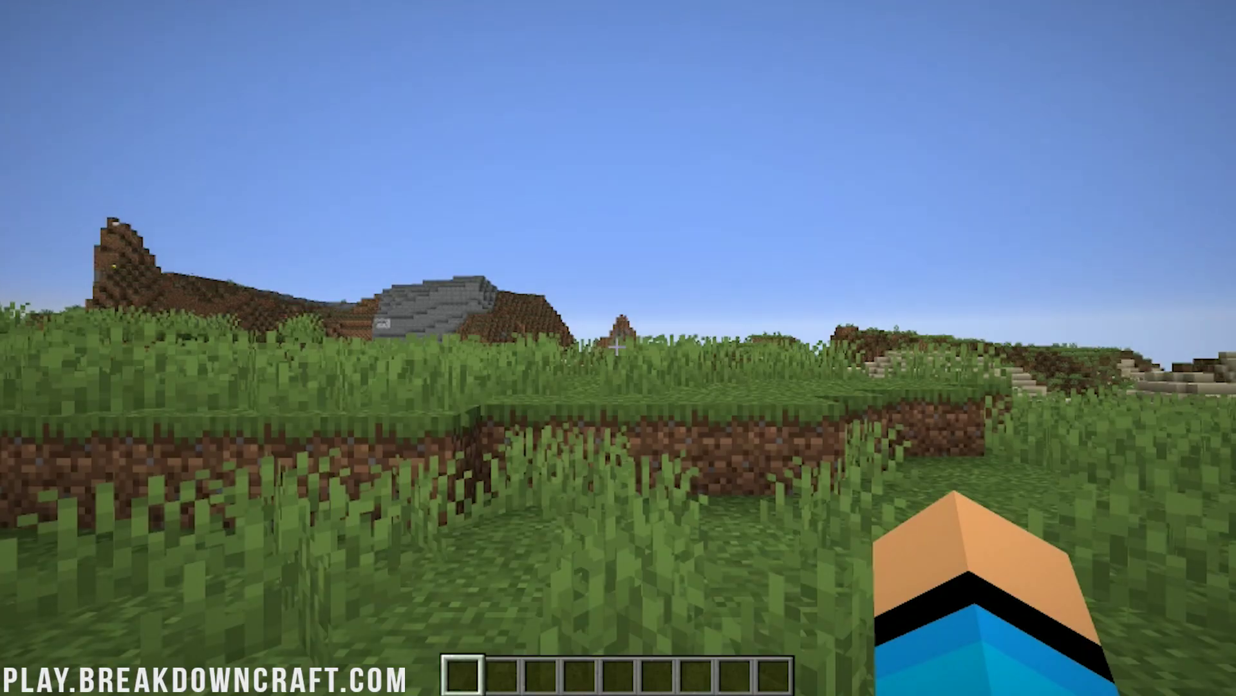
- Get the WorldEdit selection wand with the //wand command
key(w)
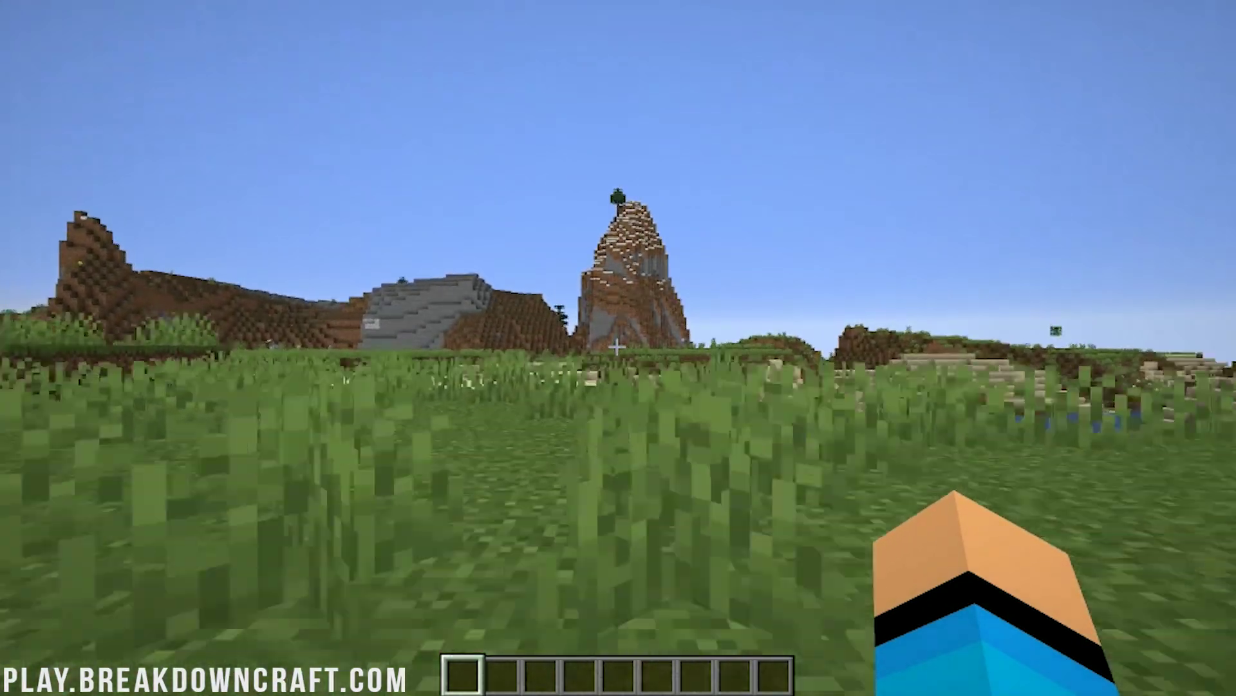
text(//wand)
key(Return)
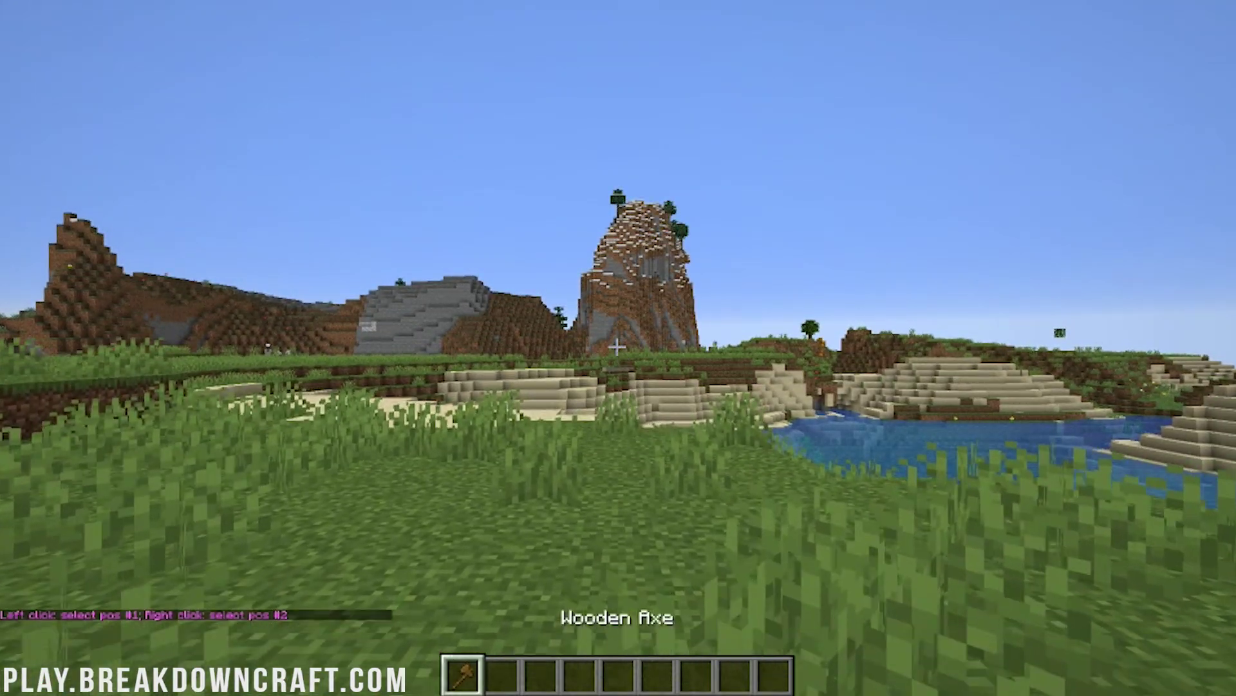
- Mark two opposite corners of a grass area about 13 by 8 blocks with the wooden axe and cut the selection
key(w)
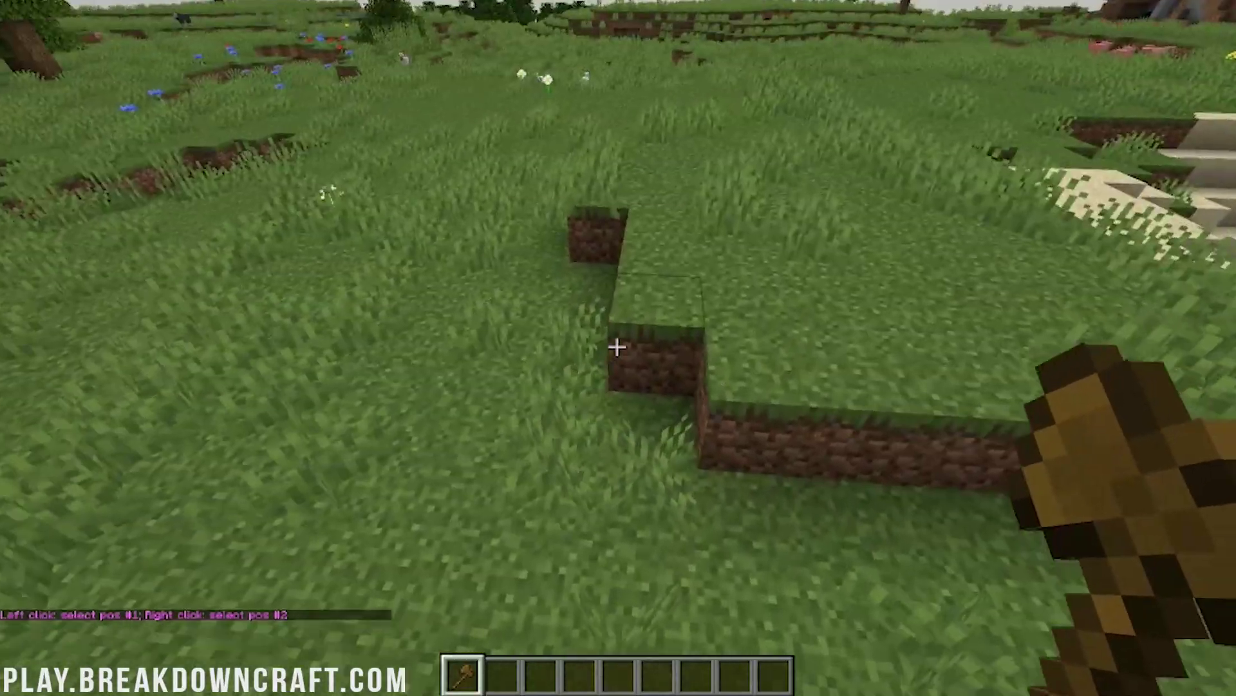
key(w)
right_click(616, 347)
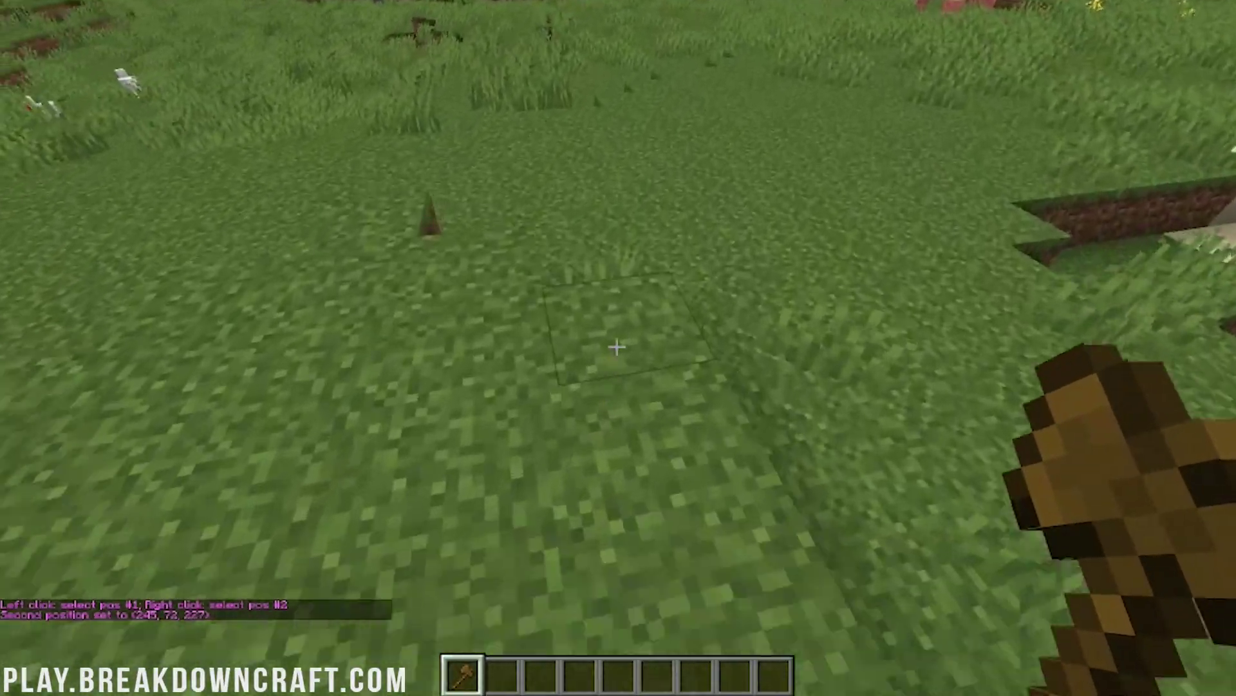
click(616, 347)
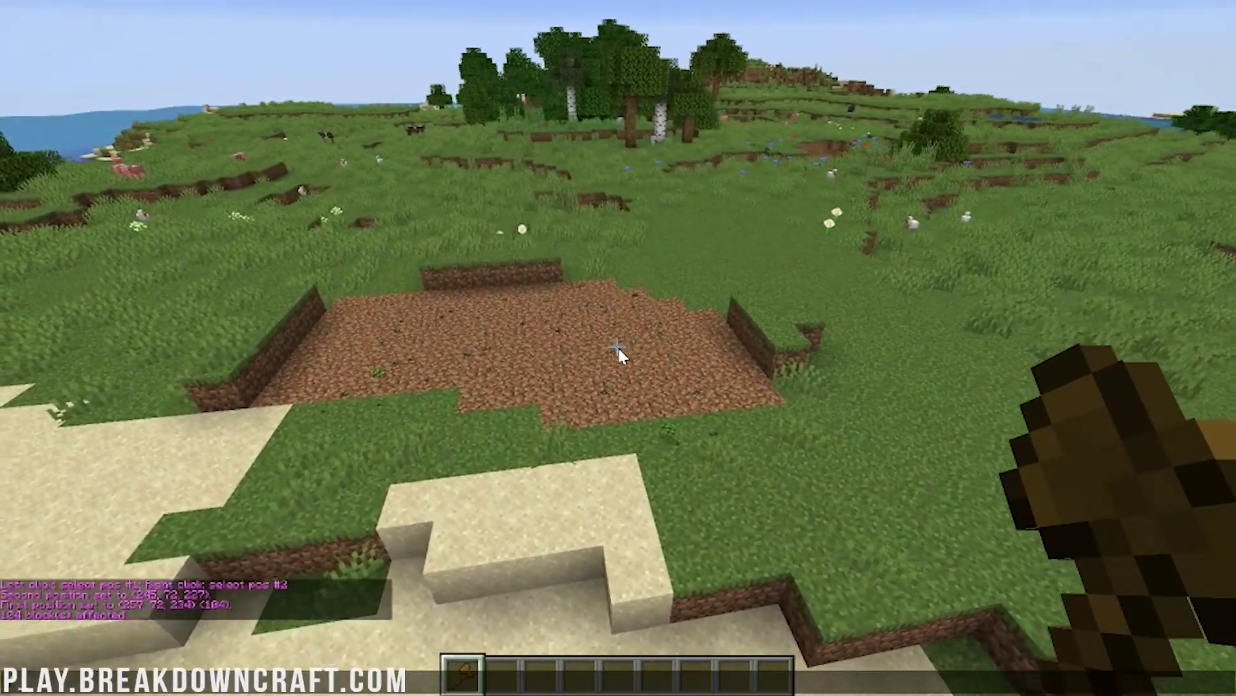
- Paste the clipboard blocks with //paste, move to another spot and paste them again
text(//paste)
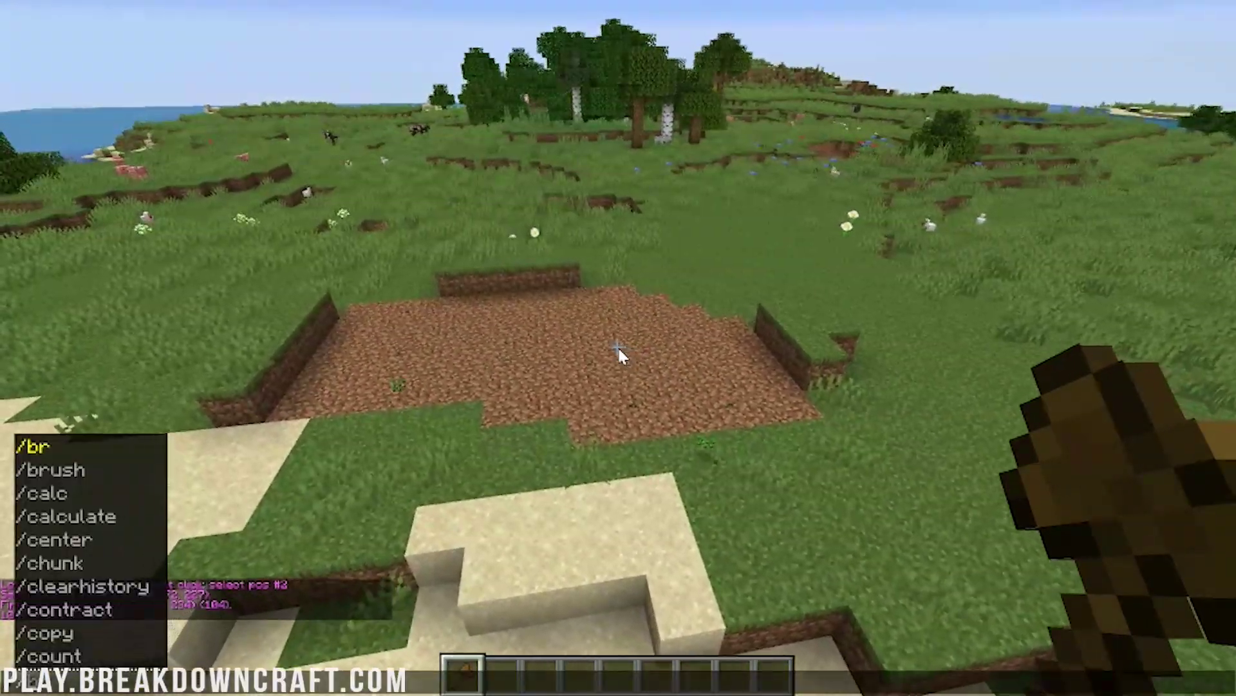
key(Return)
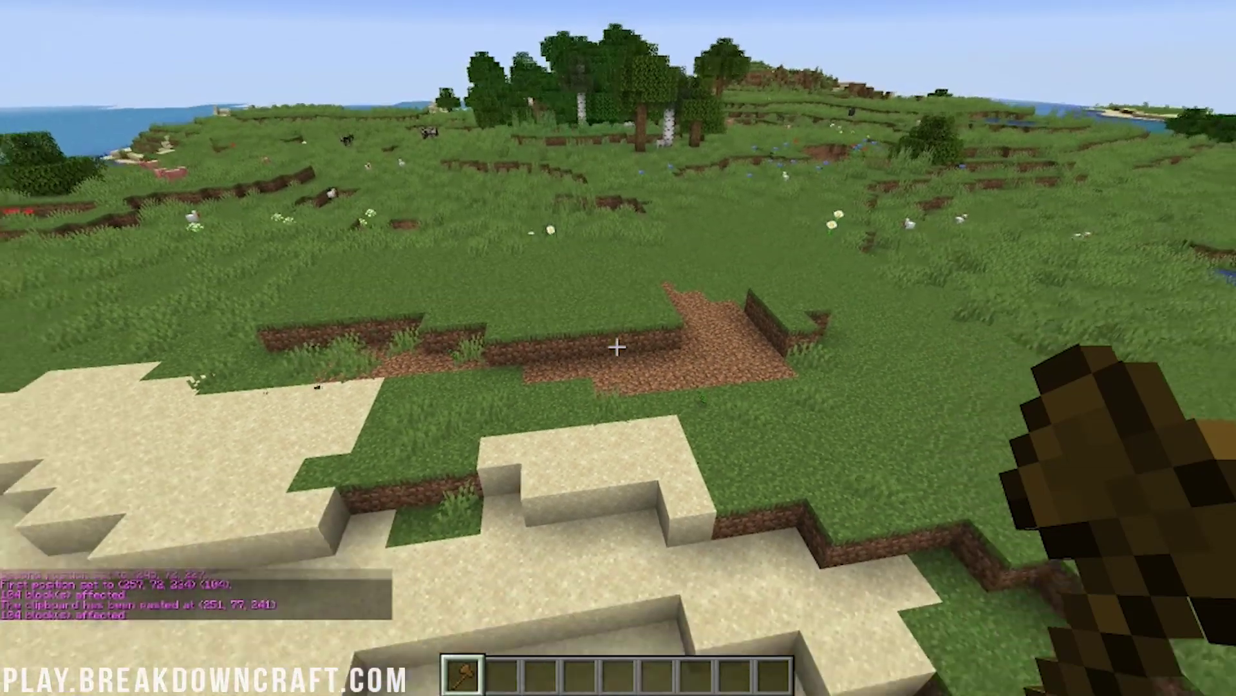
key(w)
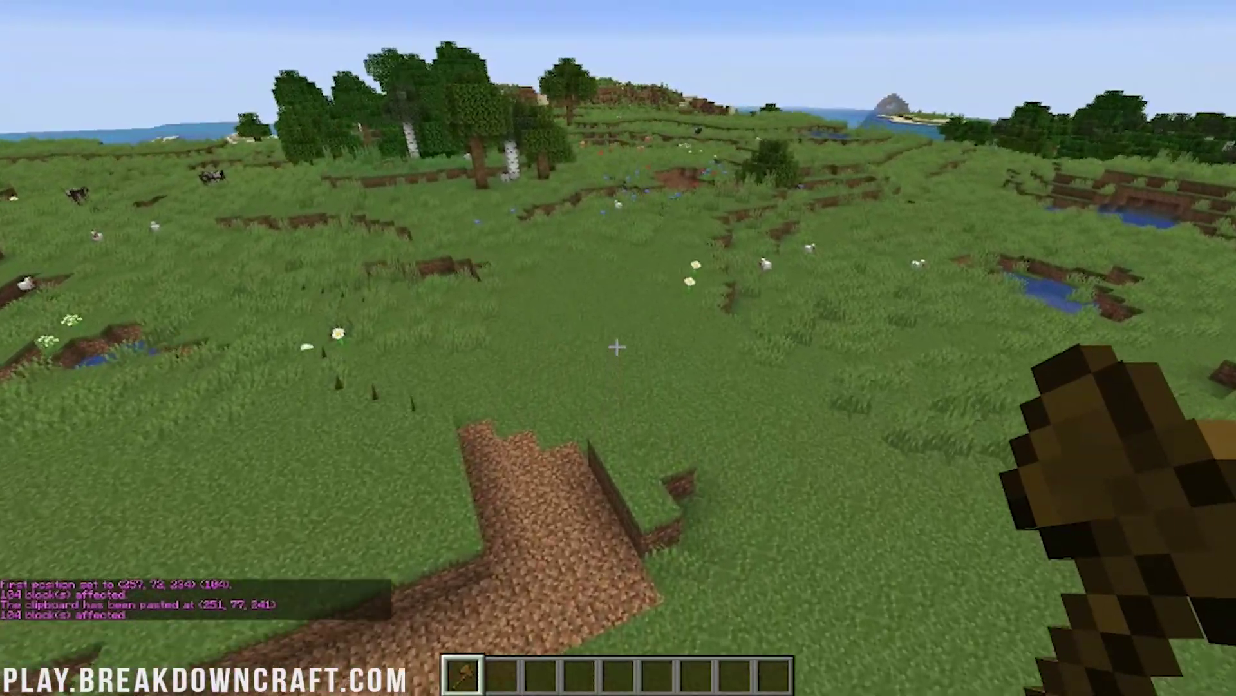
key(Return)
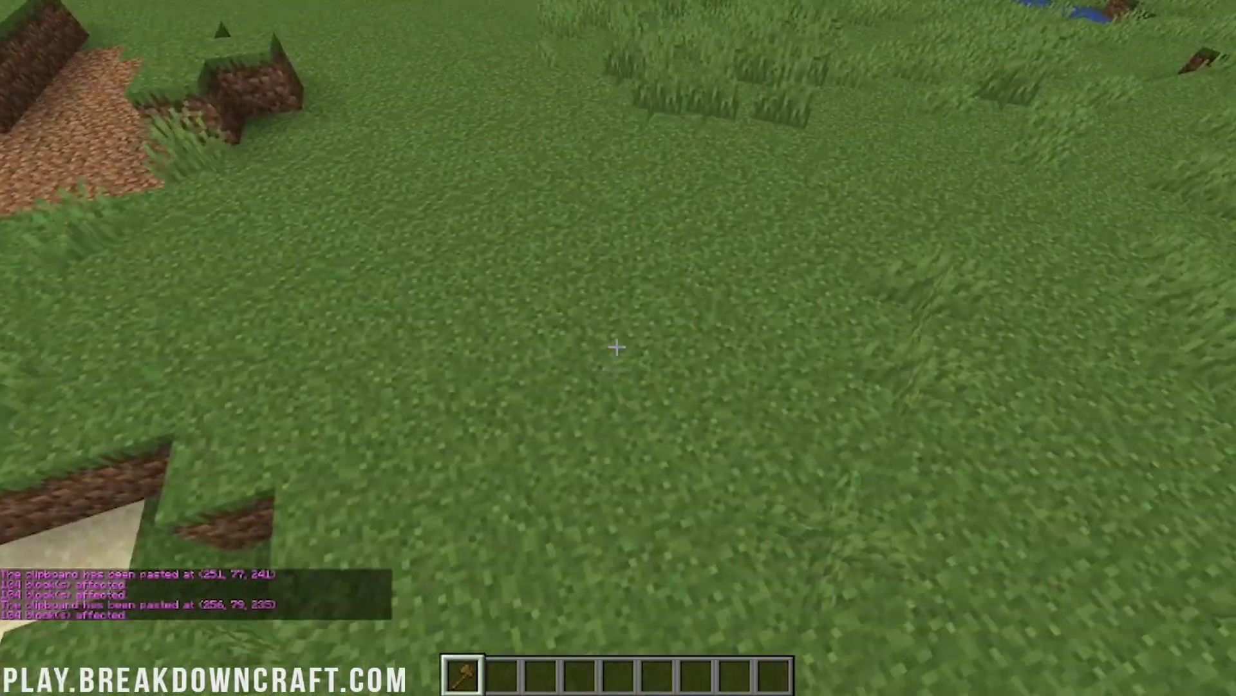
- Select a new region, marking a grass block as first position with the axe and the player's location as second with //pos2
click(617, 348)
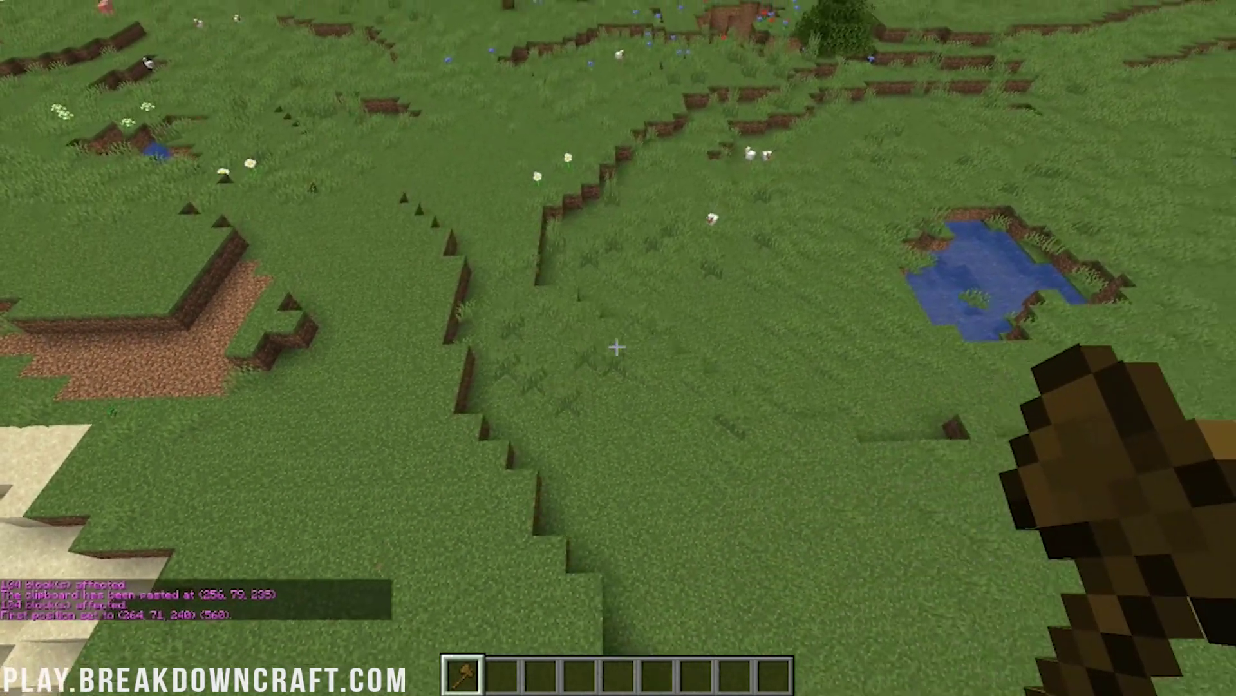
text(/pos1)
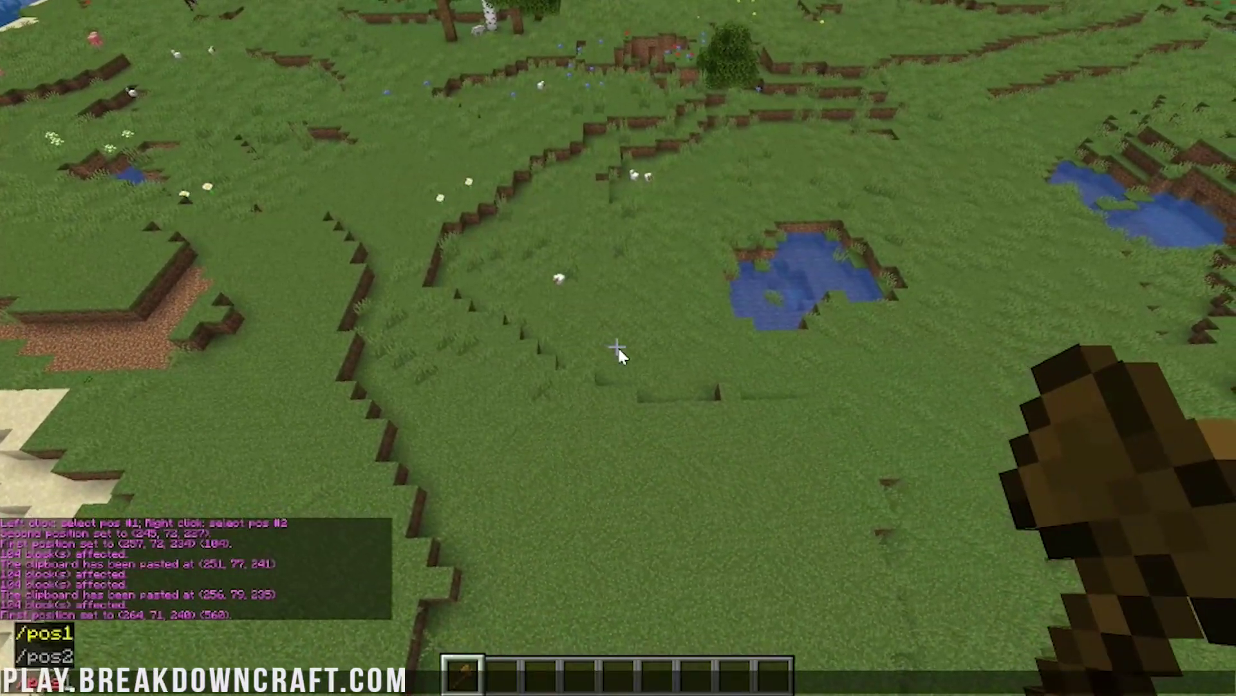
key(Return)
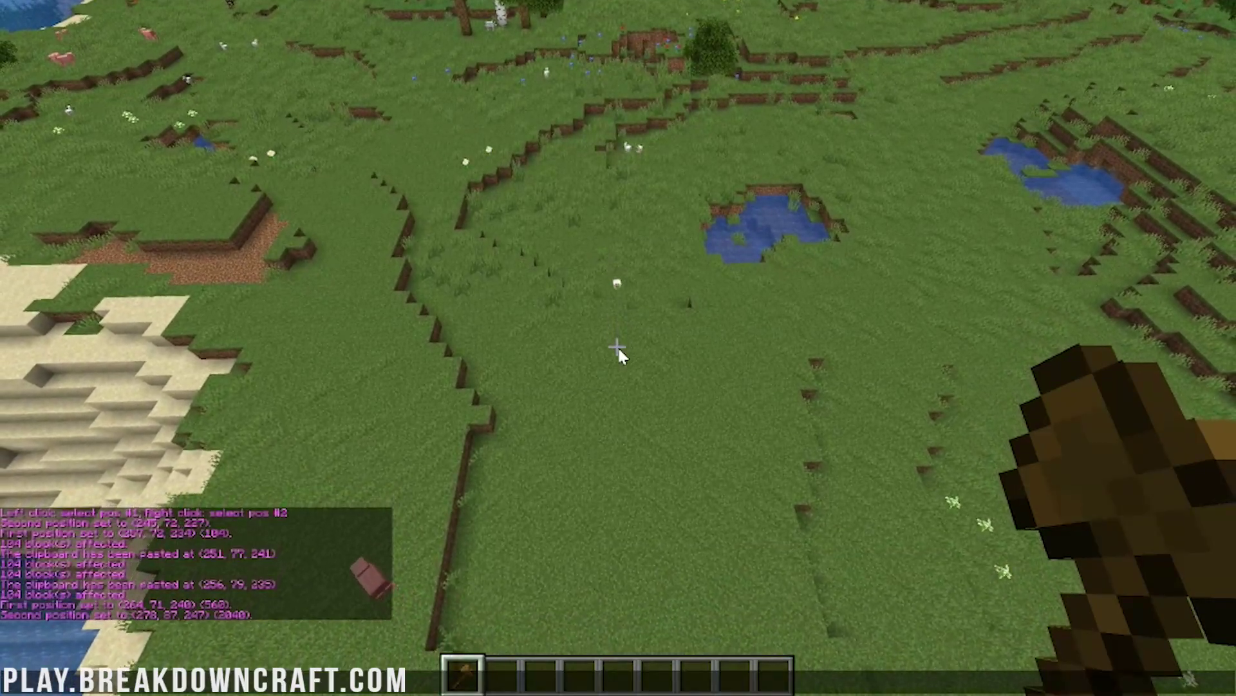
- Fill the selected region with minecraft:diamond_block using the //set command
text(/br)
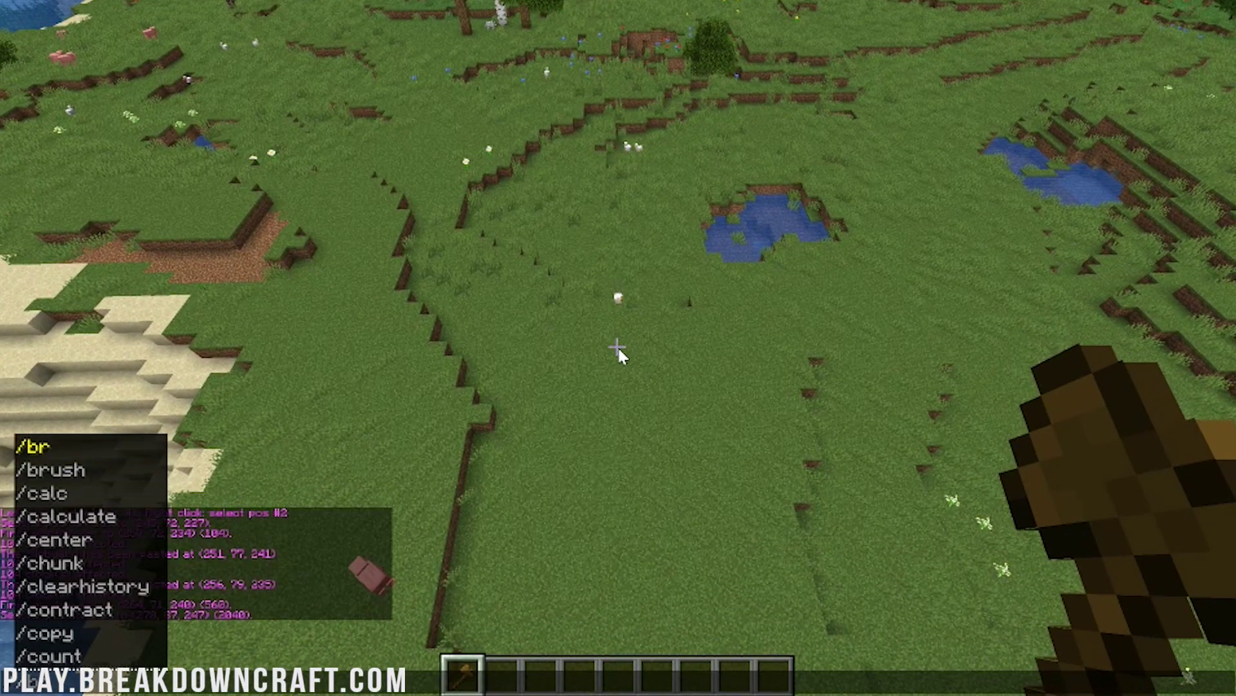
text(setbio diamo)
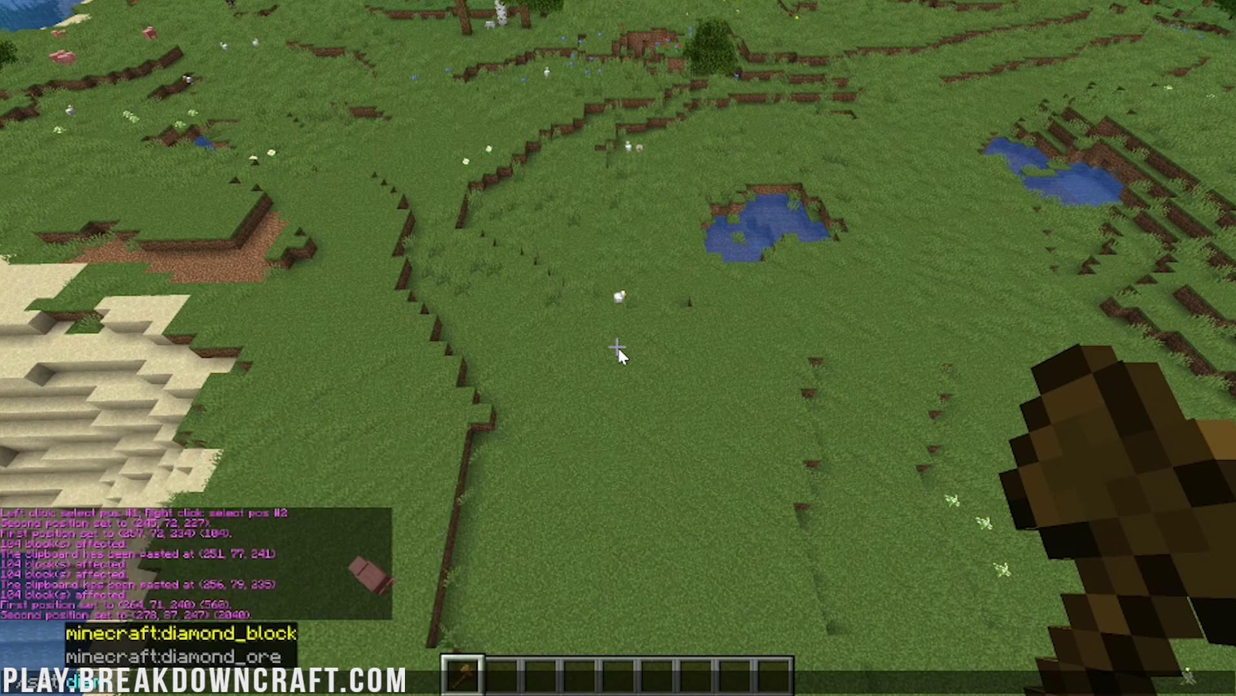
key(Tab)
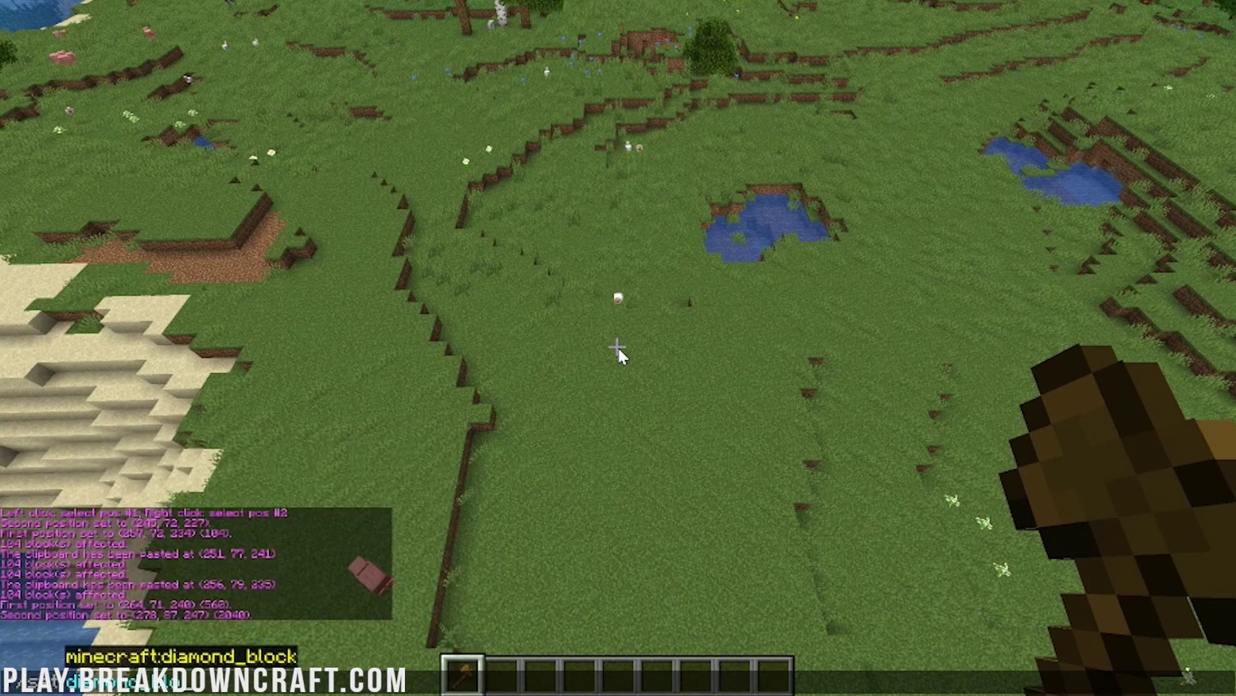
key(Return)
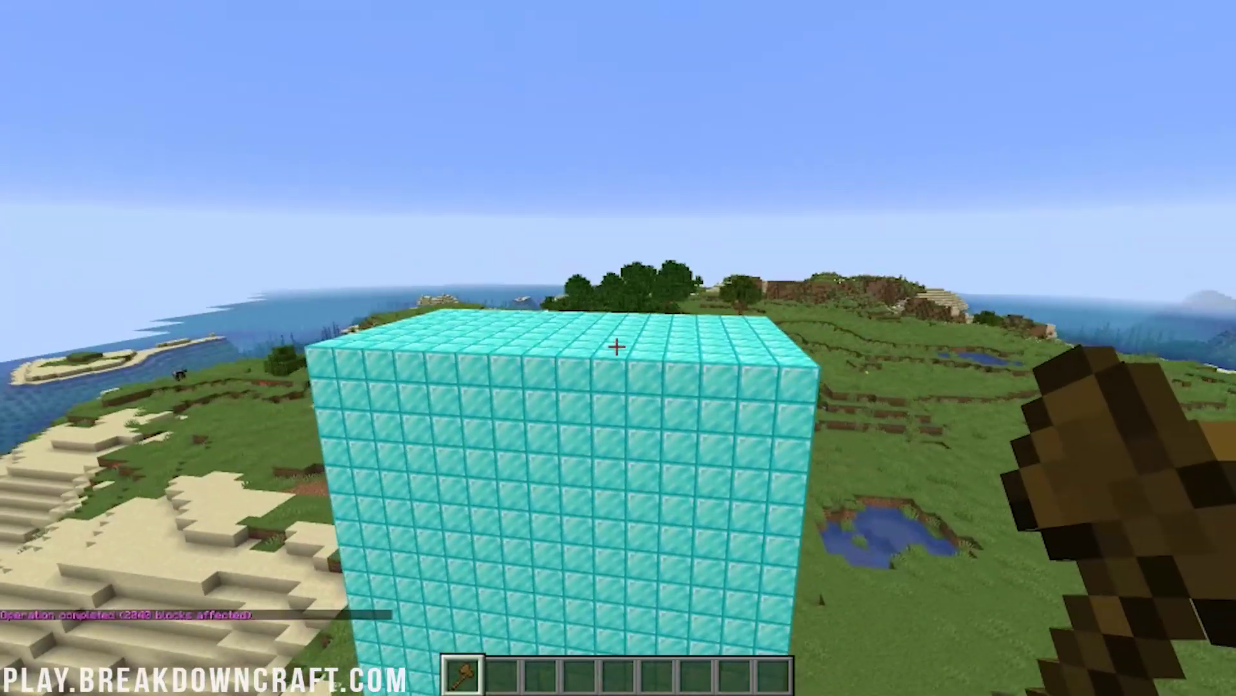
- Bind a cuboid paint brush that sets minecraft:diamond_block to the held axe using /brush paint
text(/brush)
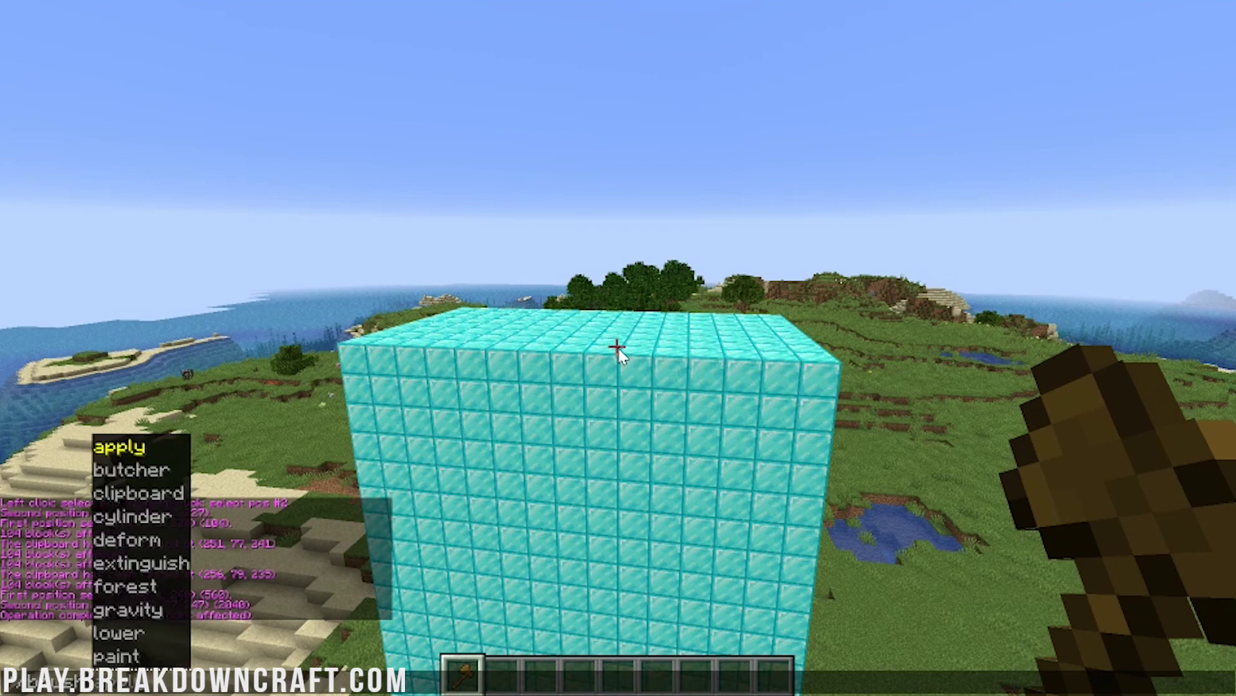
text( b)
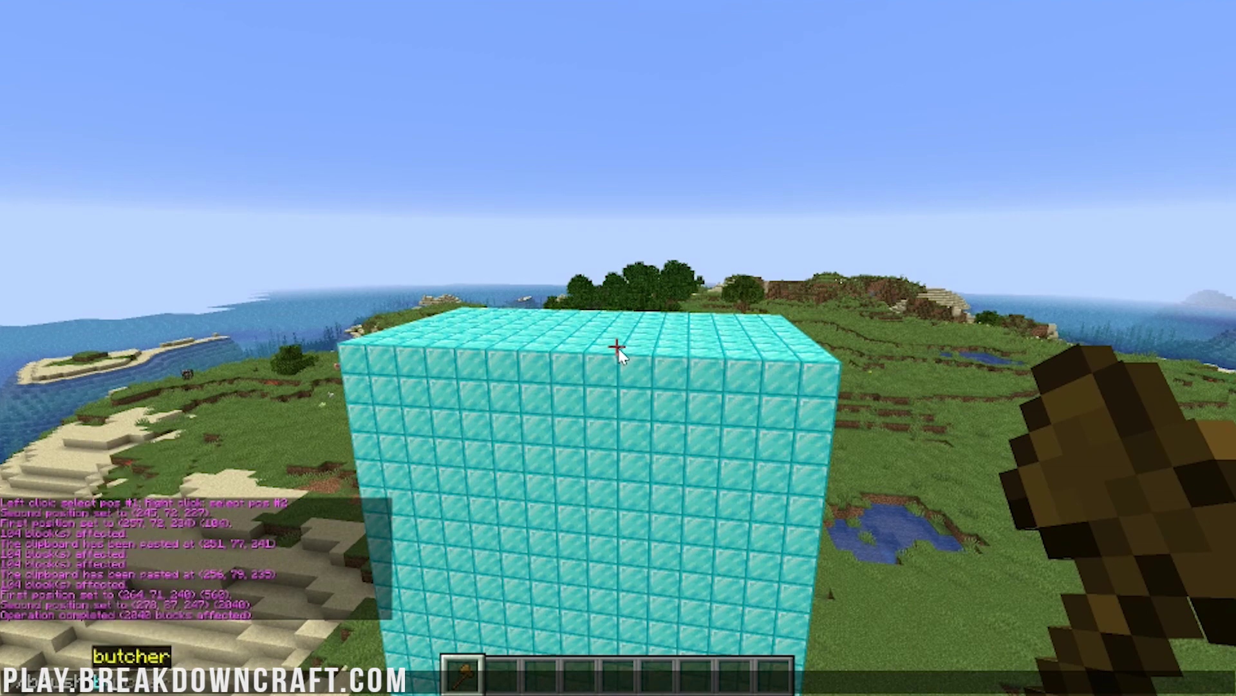
key(BackSpace)
text(p)
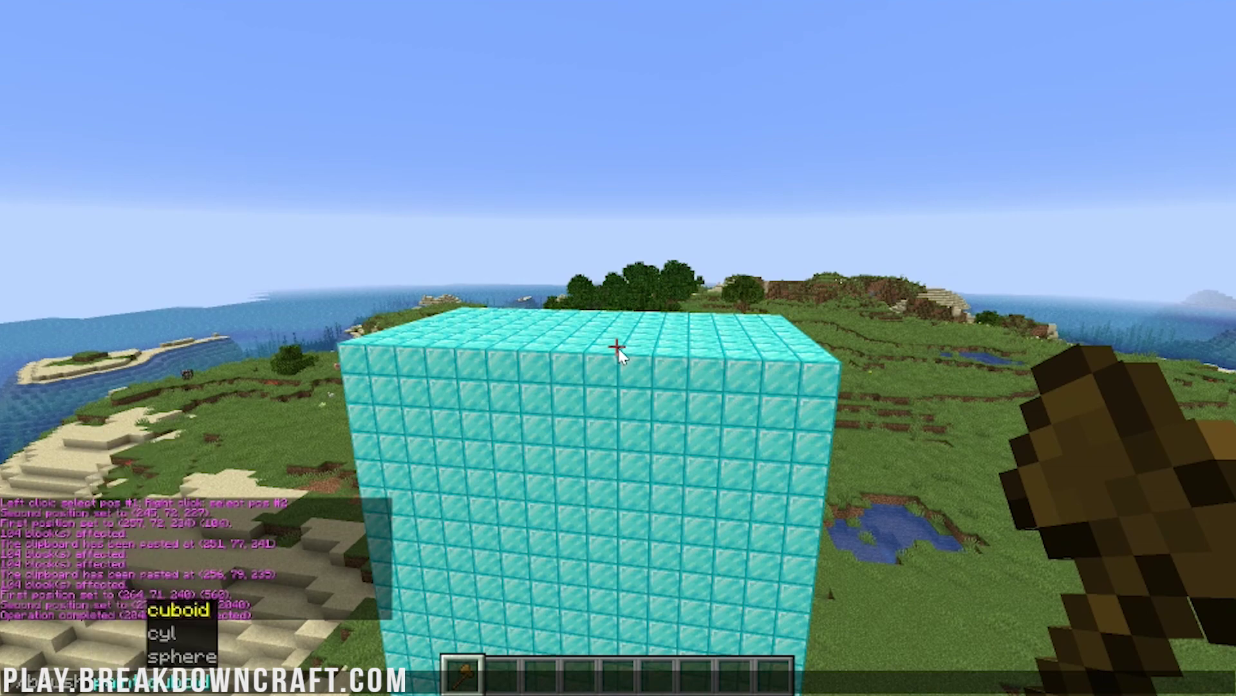
text(sphere )
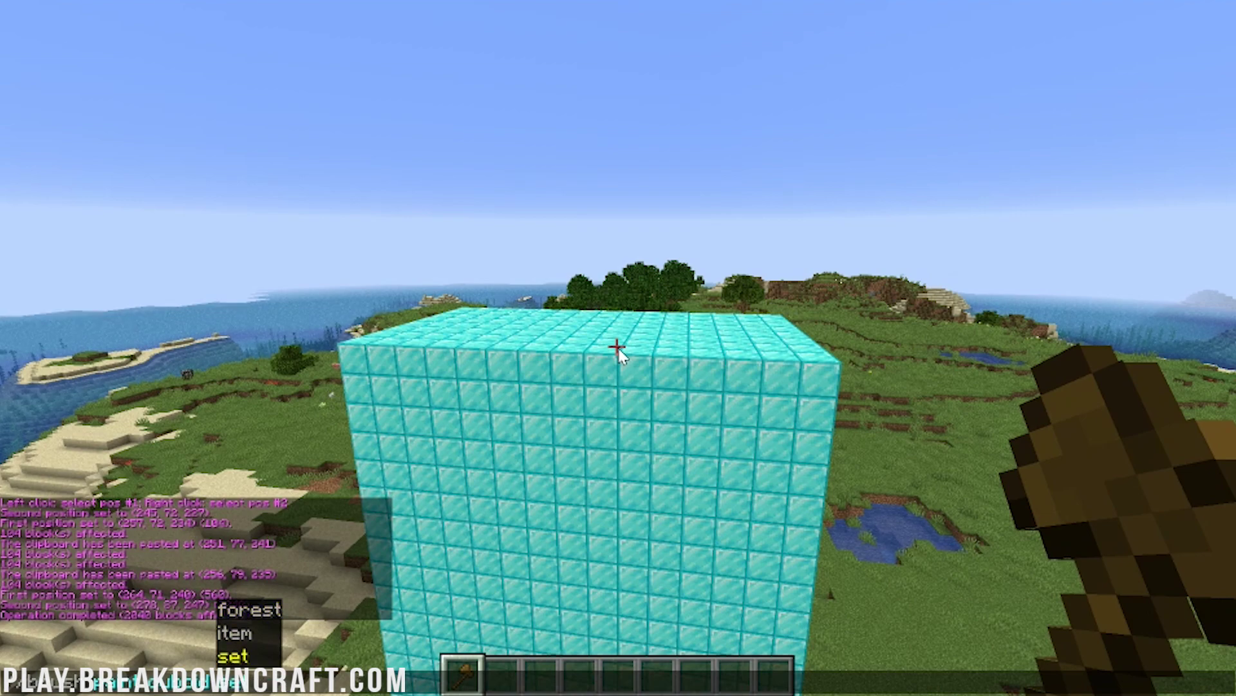
text(set diamond)
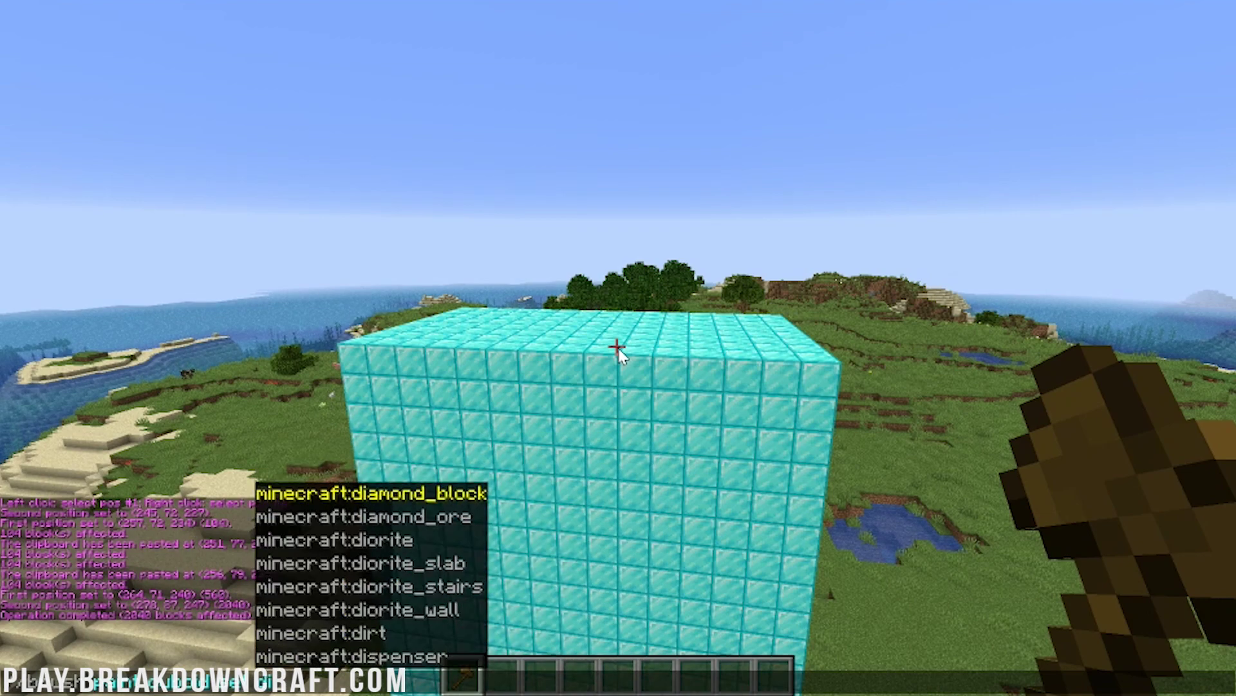
key(Return)
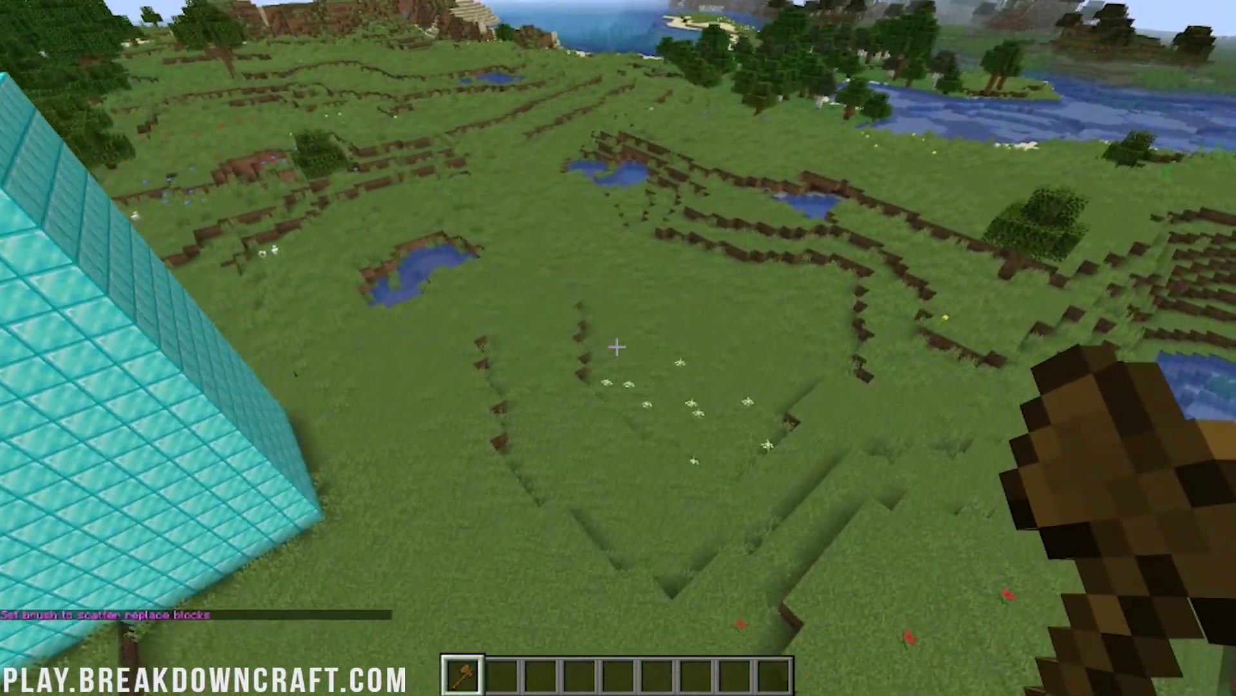
- Paint a long trail of scattered diamond blocks across the grassland with the axe brush
right_click(617, 347)
right_click(617, 347)
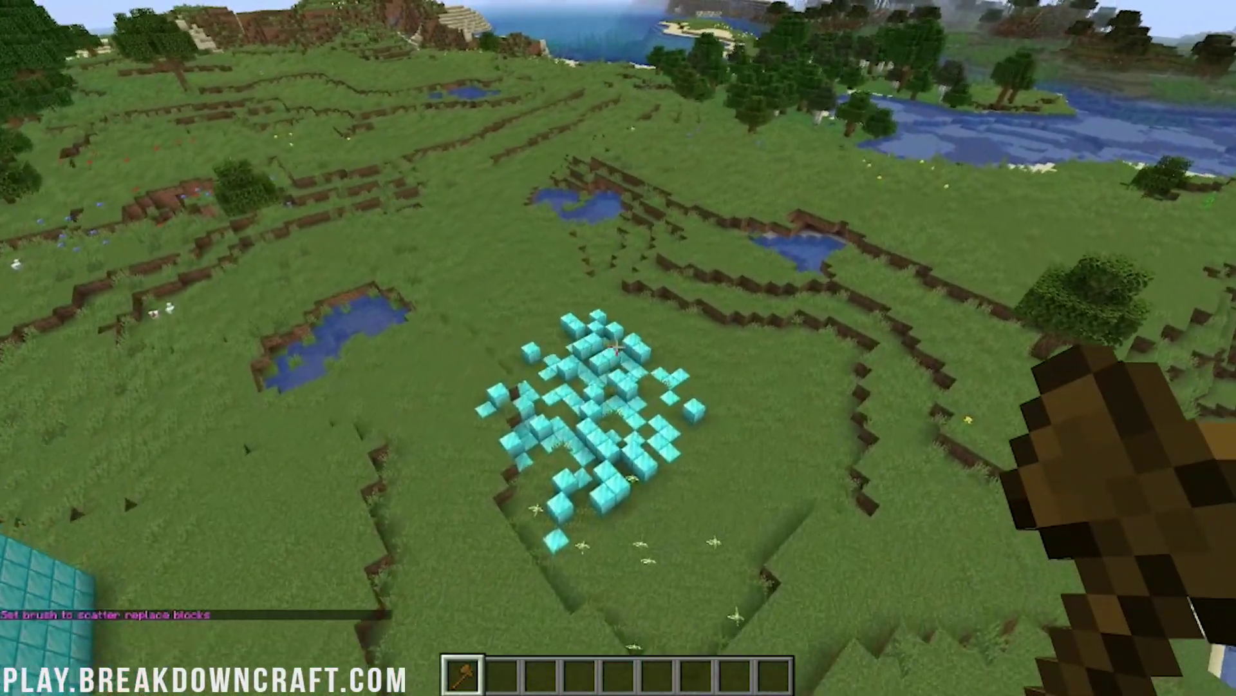
right_click(617, 348)
right_click(617, 348)
right_click(617, 348)
right_click(617, 347)
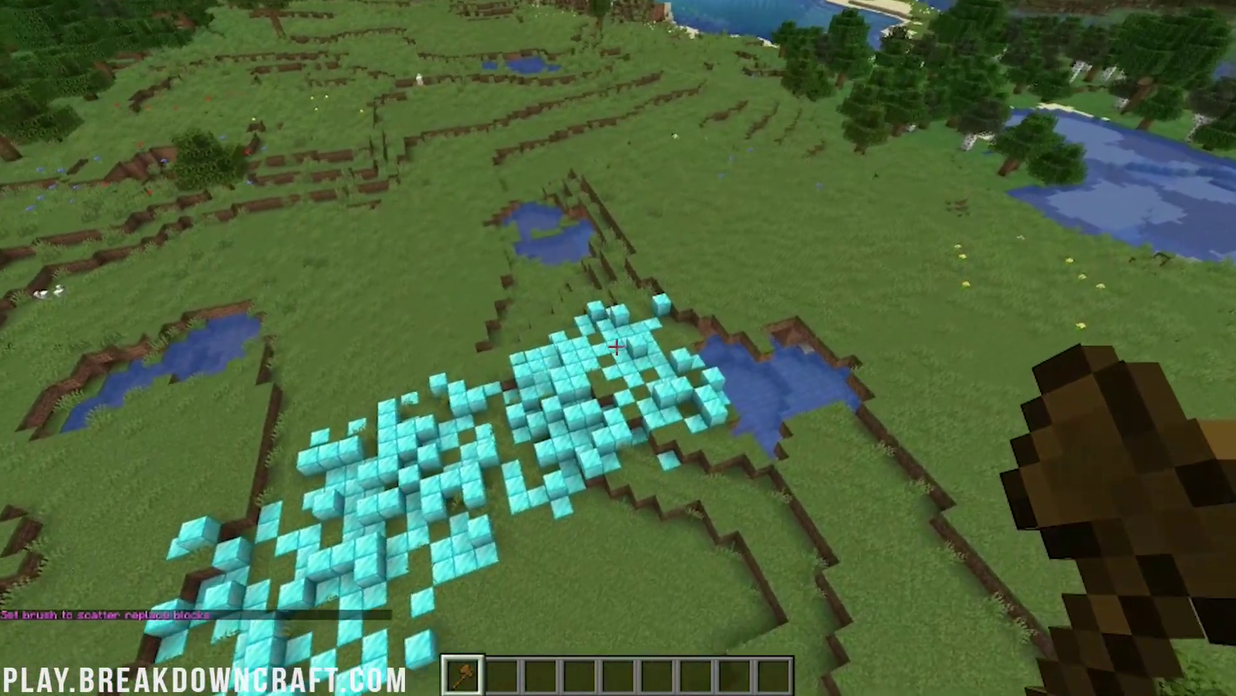
right_click(617, 347)
right_click(617, 348)
right_click(617, 348)
right_click(617, 347)
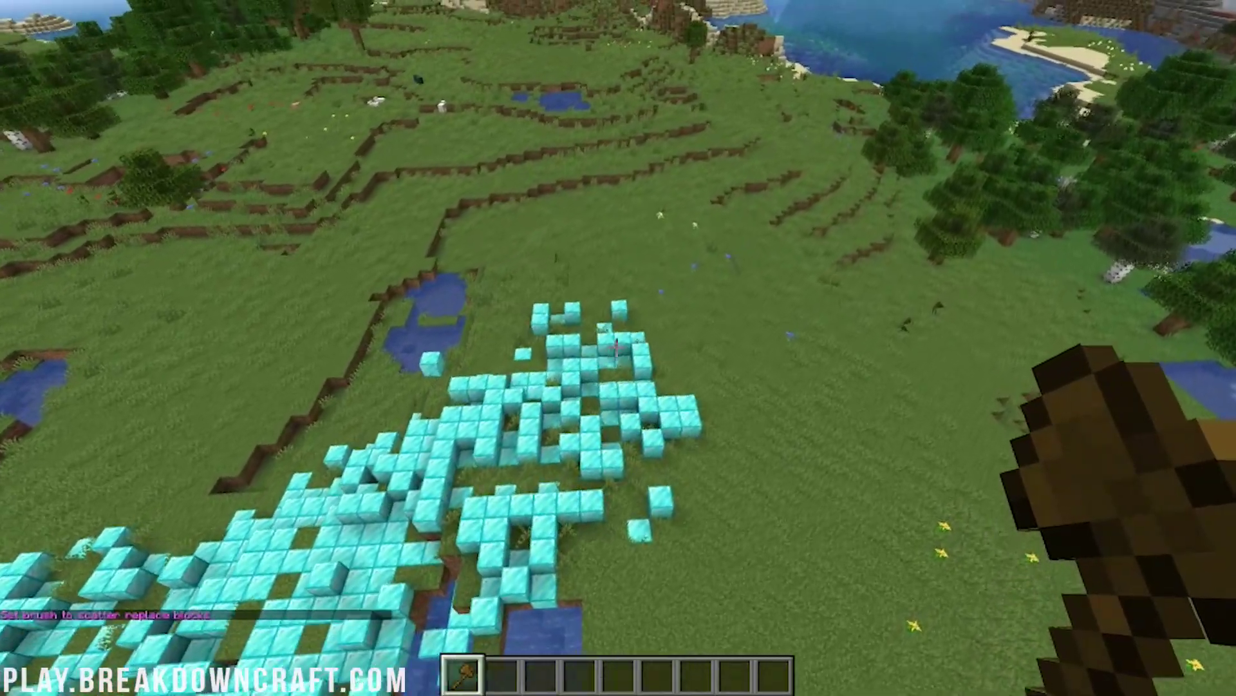
right_click(617, 348)
right_click(617, 347)
right_click(617, 348)
right_click(617, 348)
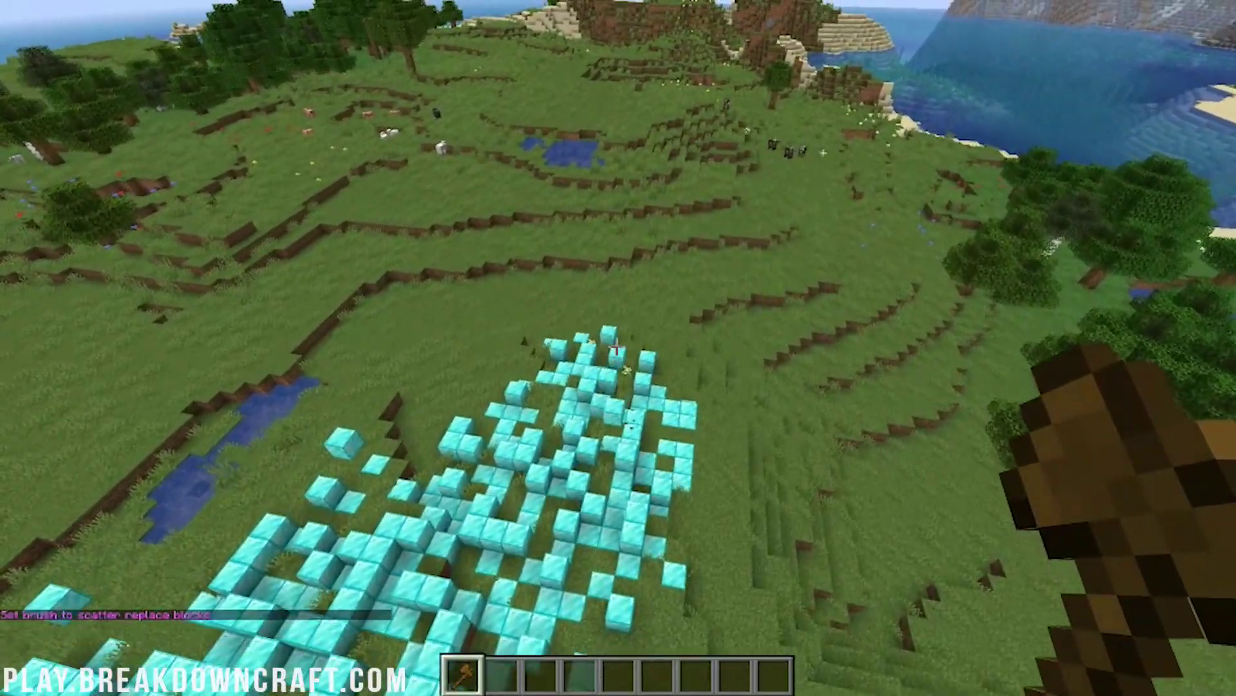
right_click(617, 348)
right_click(617, 348)
right_click(617, 347)
right_click(617, 348)
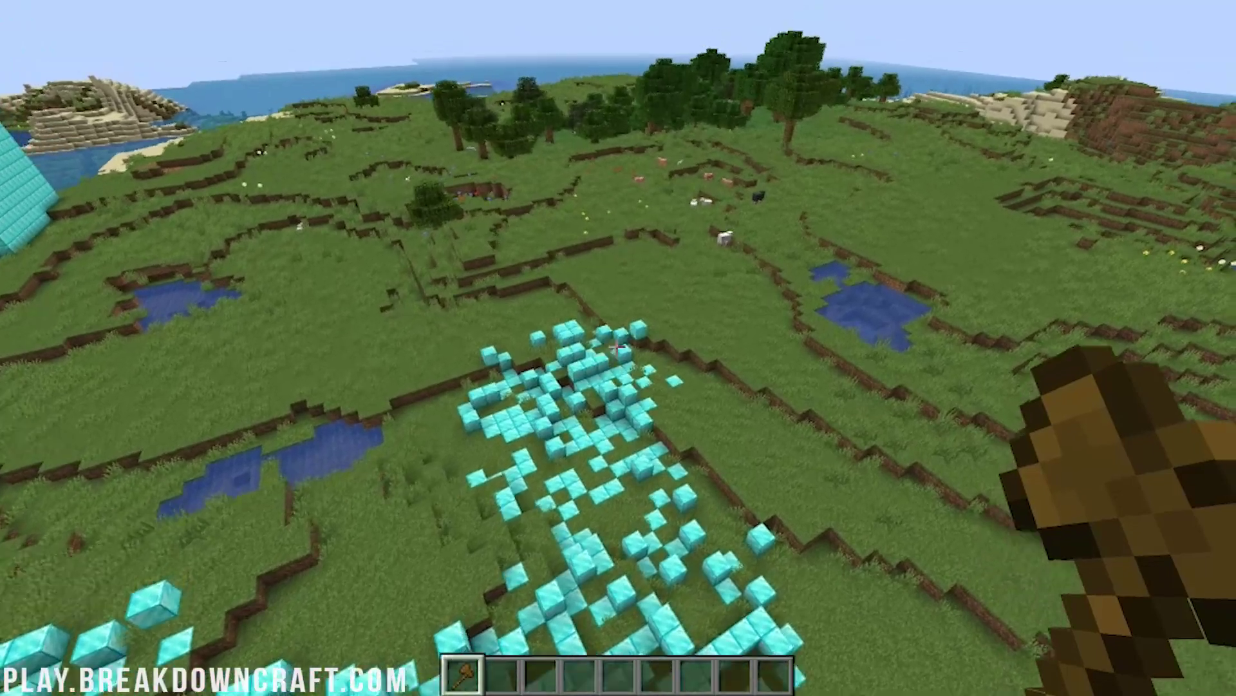
right_click(617, 348)
- Reissue the cuboid paint brush command with item instead of set for minecraft:diamond_block, and apply the brush to the grass
key(t)
key(Up)
key(Left)
key(Left)
key(Left)
key(Left)
key(Left)
key(Left)
key(Left)
key(Left)
key(Left)
key(Left)
key(Left)
key(Left)
key(Left)
key(Left)
key(Left)
key(Left)
key(Left)
key(Left)
key(Left)
key(Left)
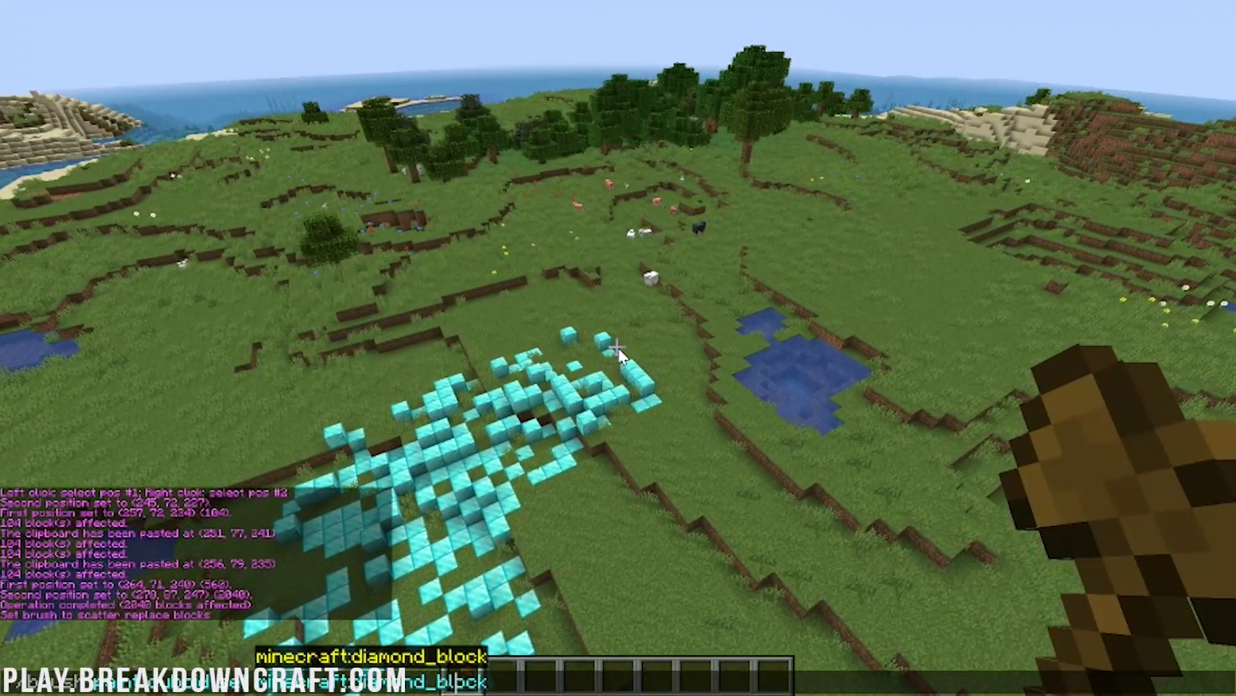
key(Left)
key(Left)
key(Left)
key(Left)
key(Left)
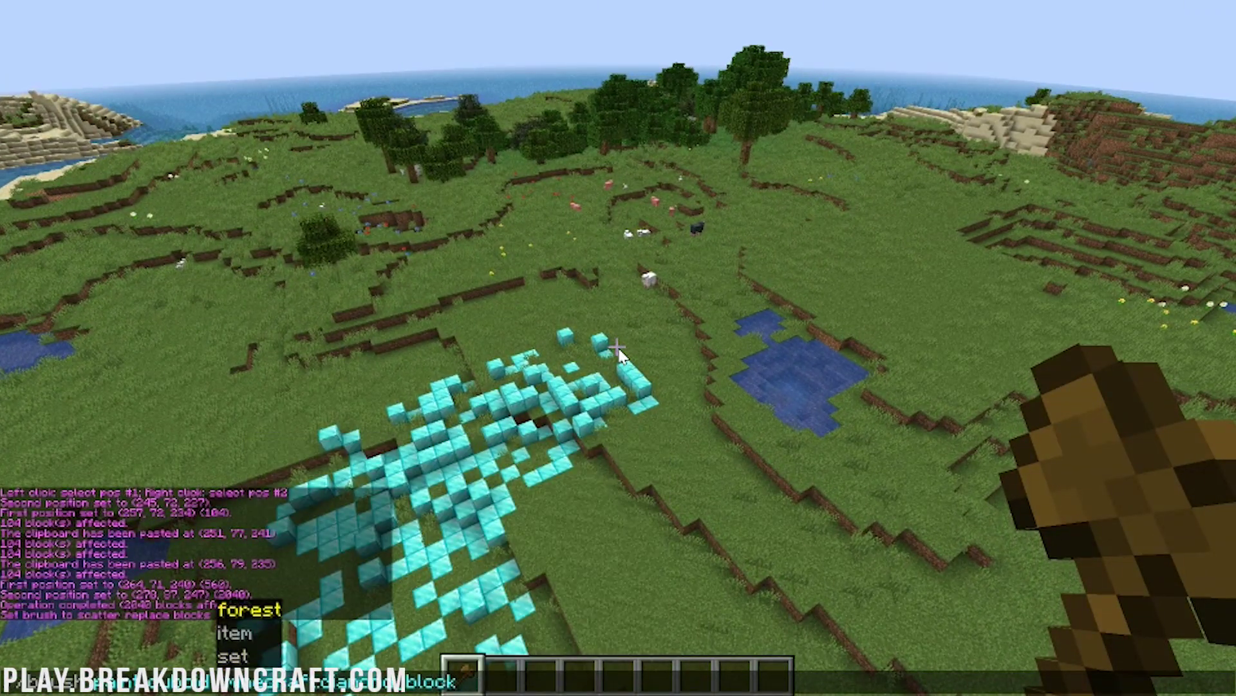
key(Return)
right_click(617, 348)
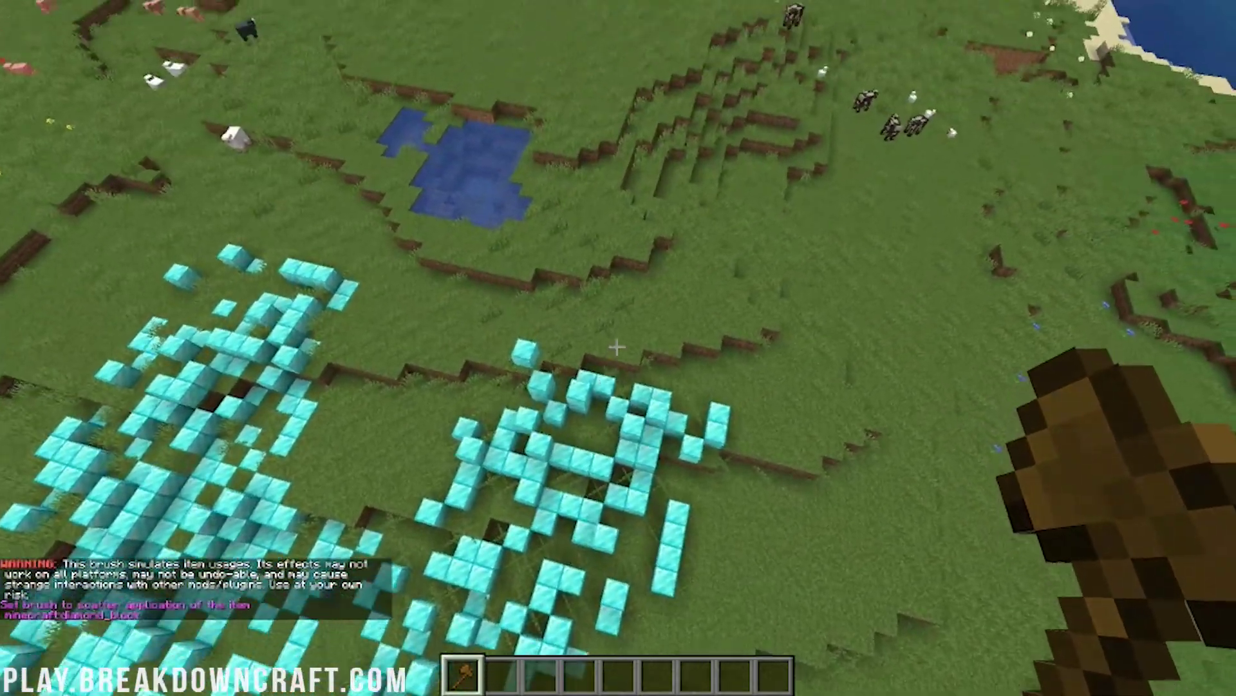
key(t)
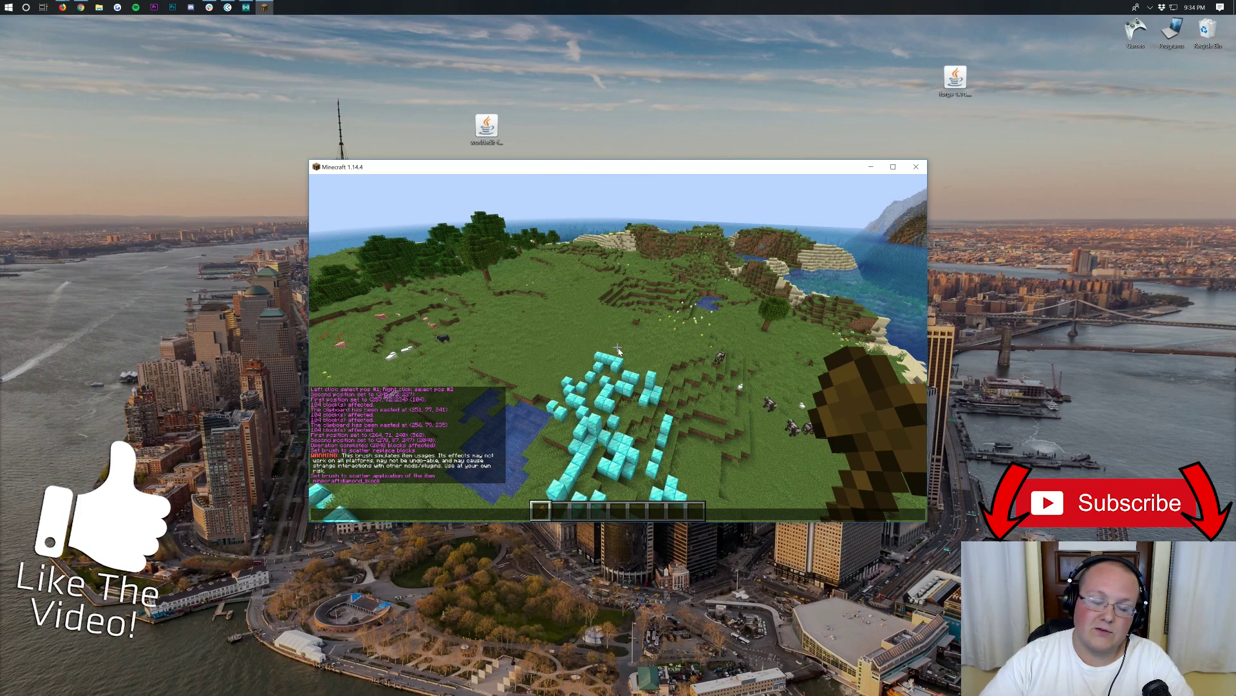
key(t)
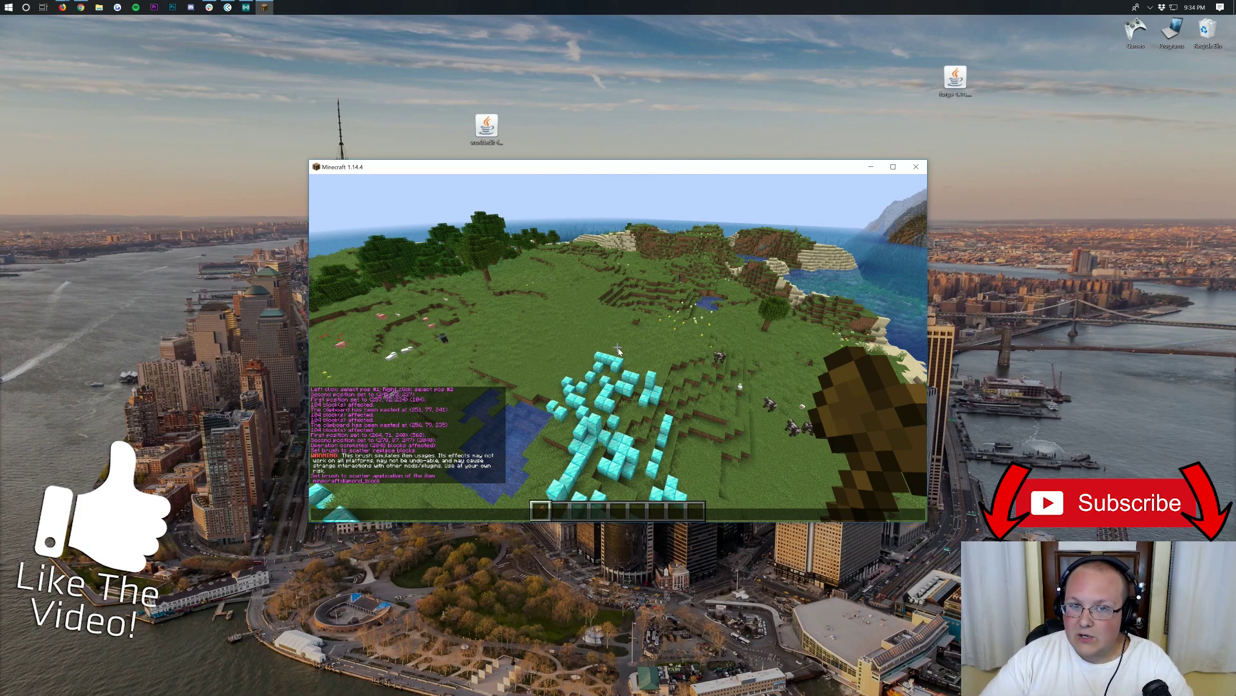